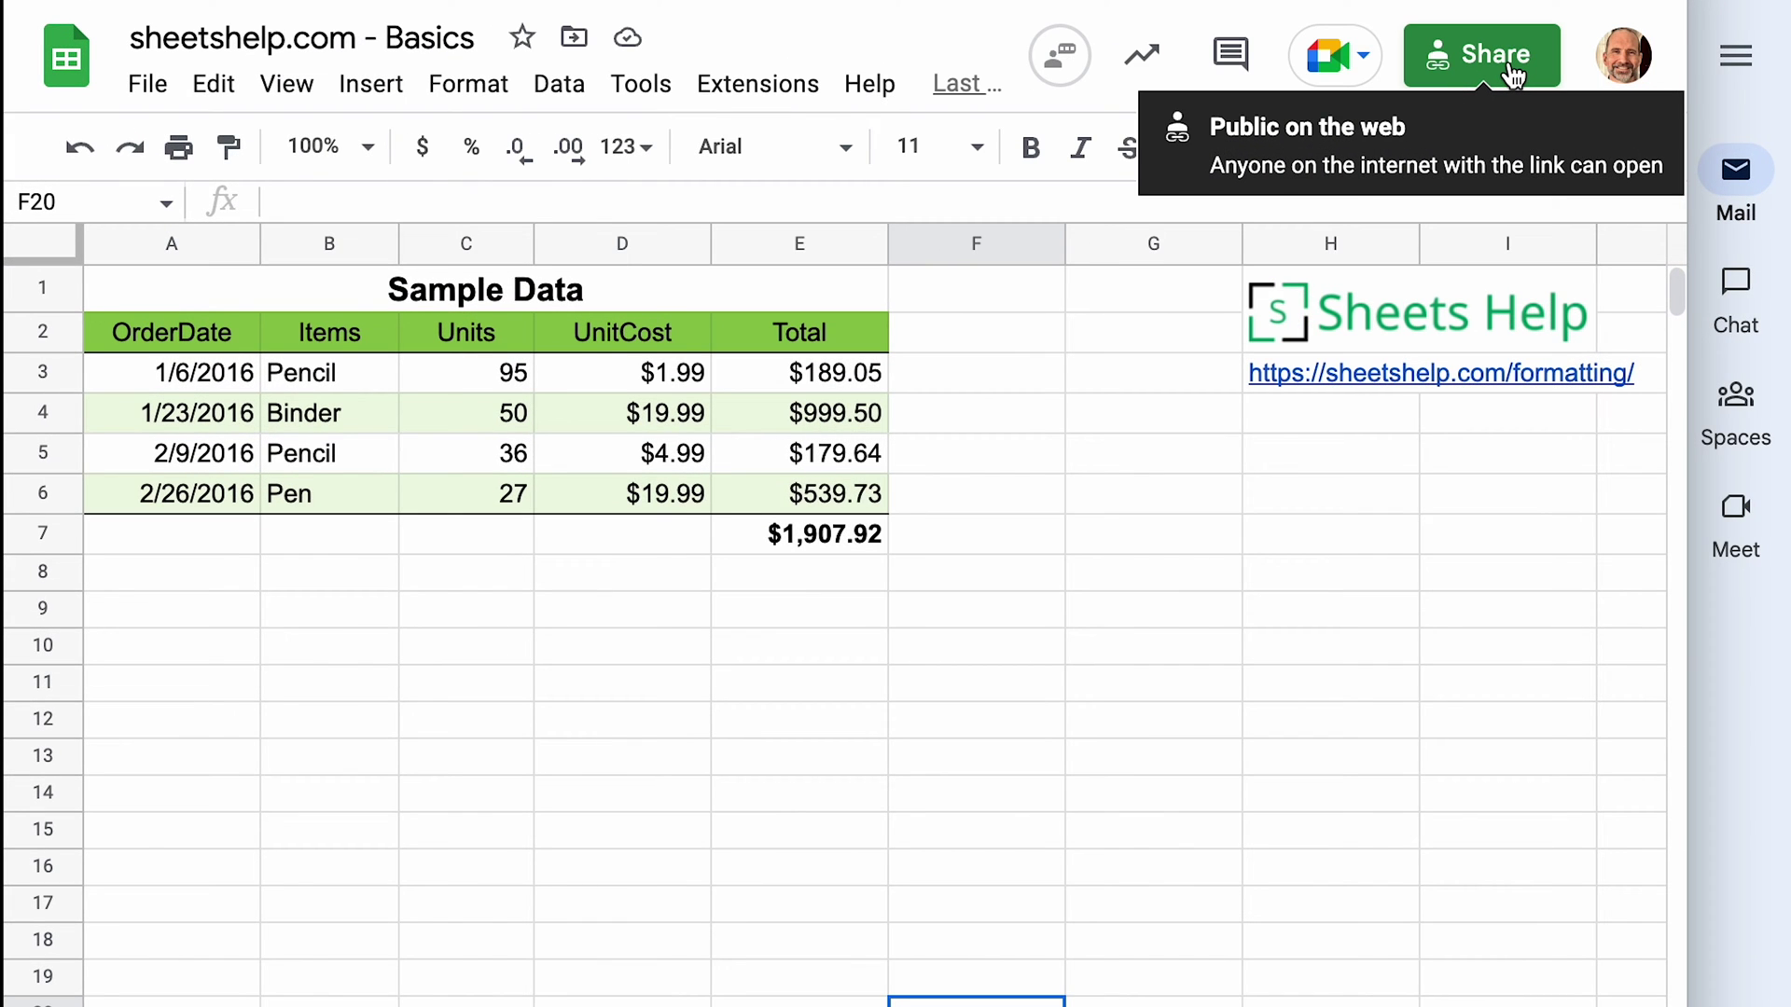
- Review People with access and General access in the Share dialog, then check the signed-in account
{"action": "left_click", "coordinate": [1513, 63]}
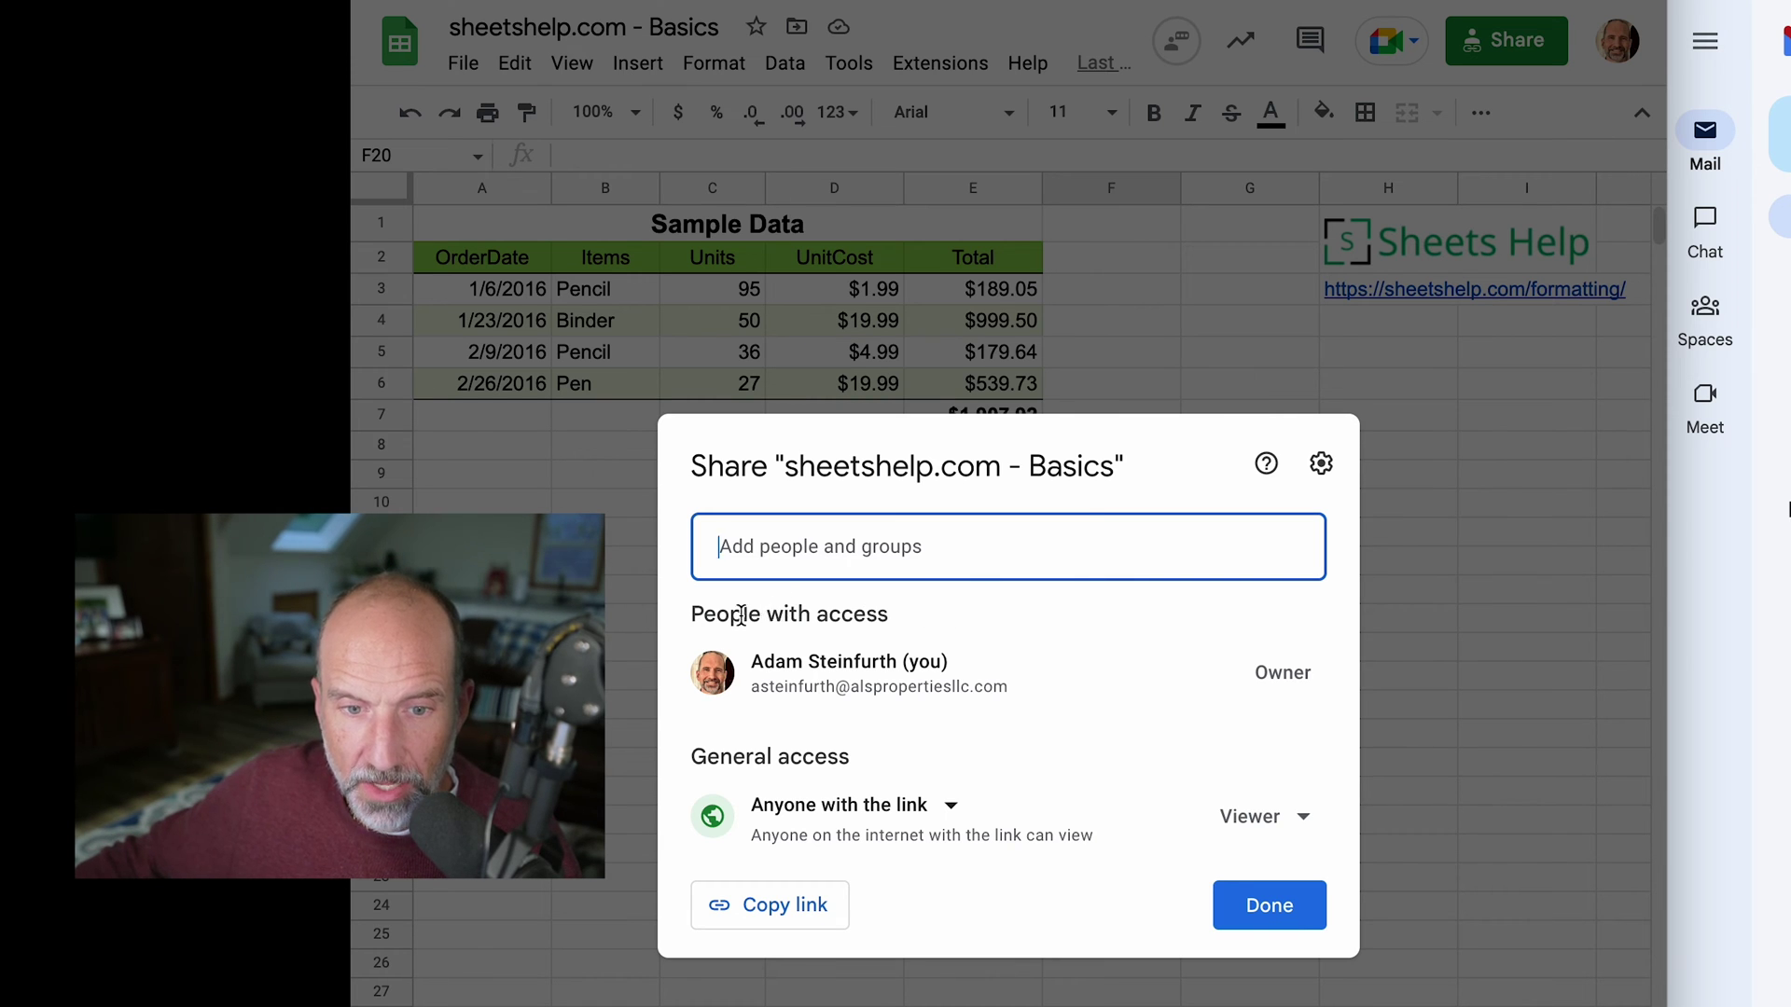
{"action": "left_click_drag", "start_coordinate": [741, 615], "coordinate": [869, 617]}
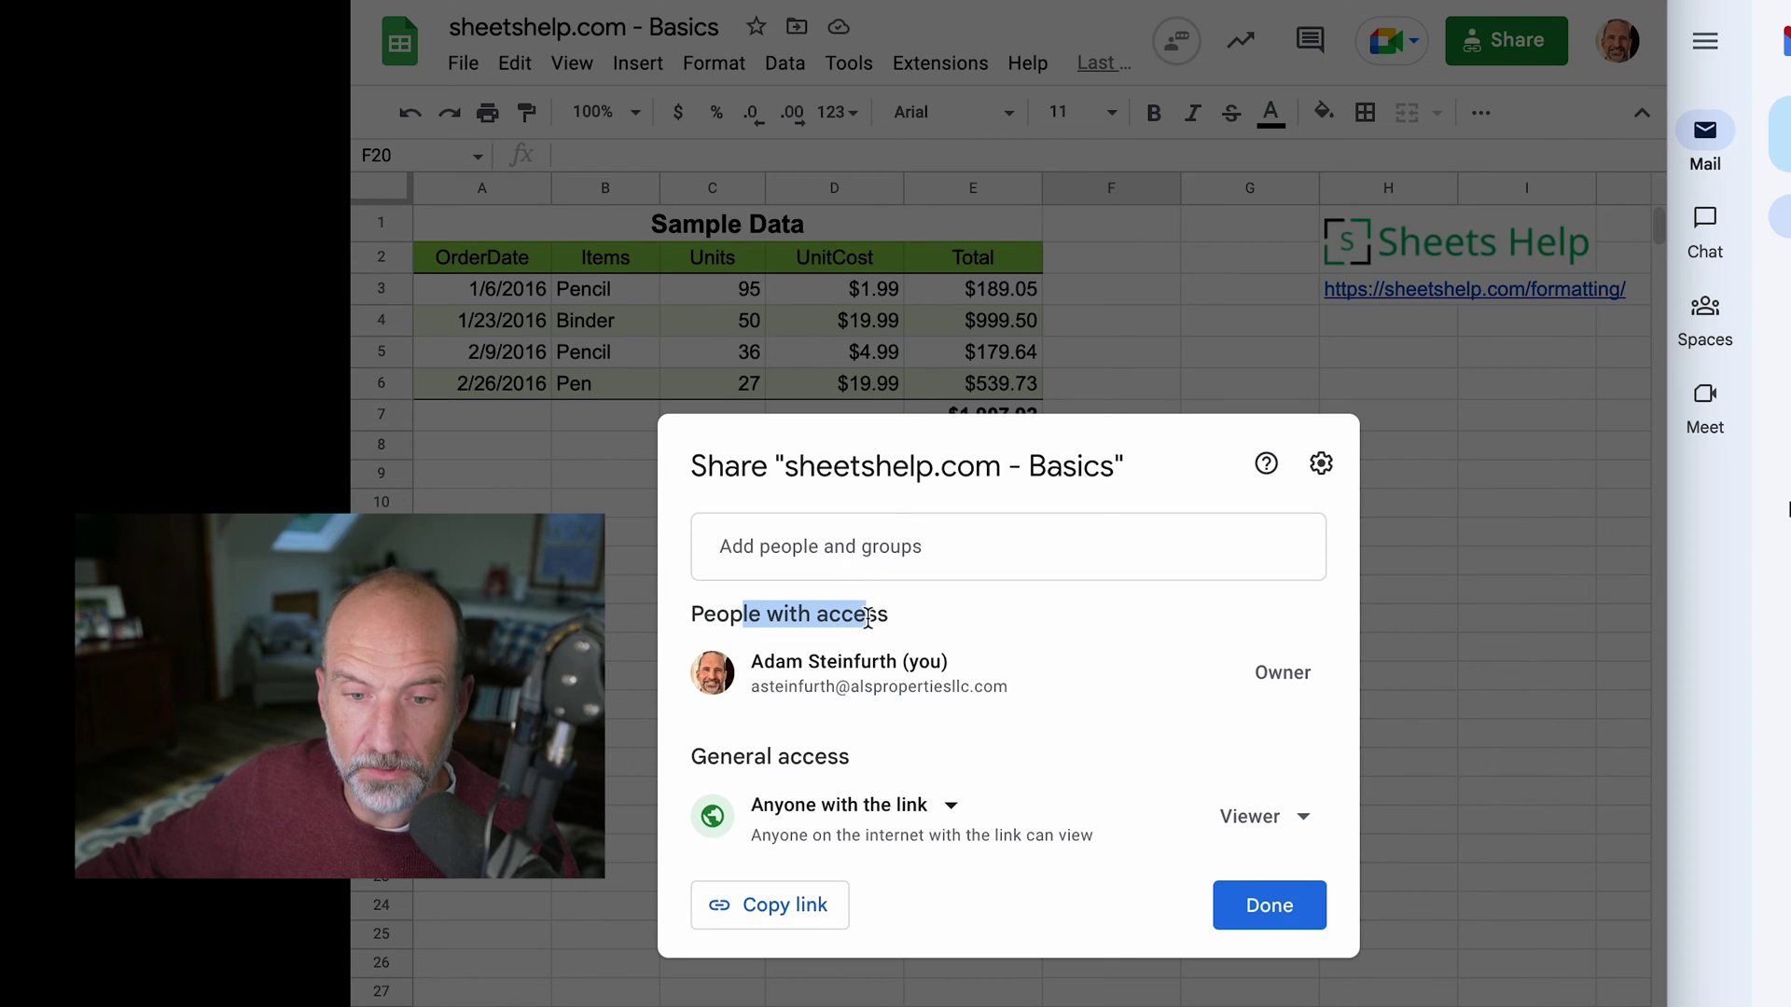
{"action": "left_click_drag", "start_coordinate": [803, 757], "coordinate": [773, 763]}
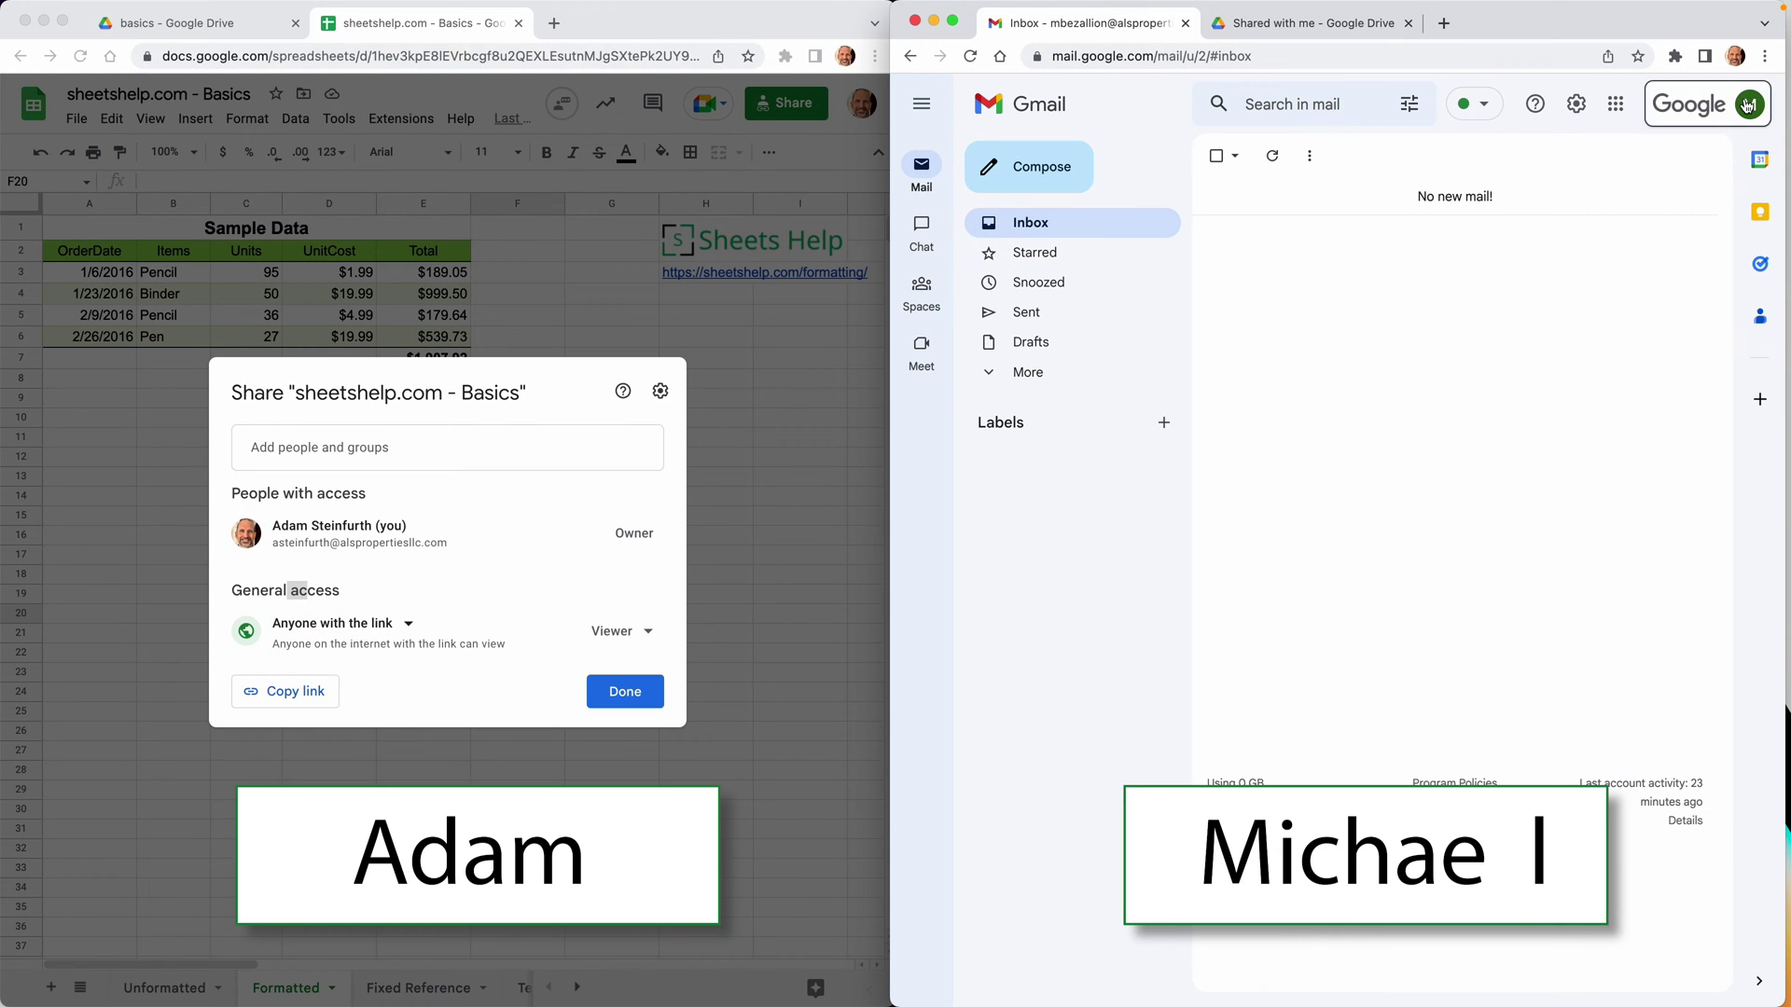
{"action": "left_click", "coordinate": [1746, 107]}
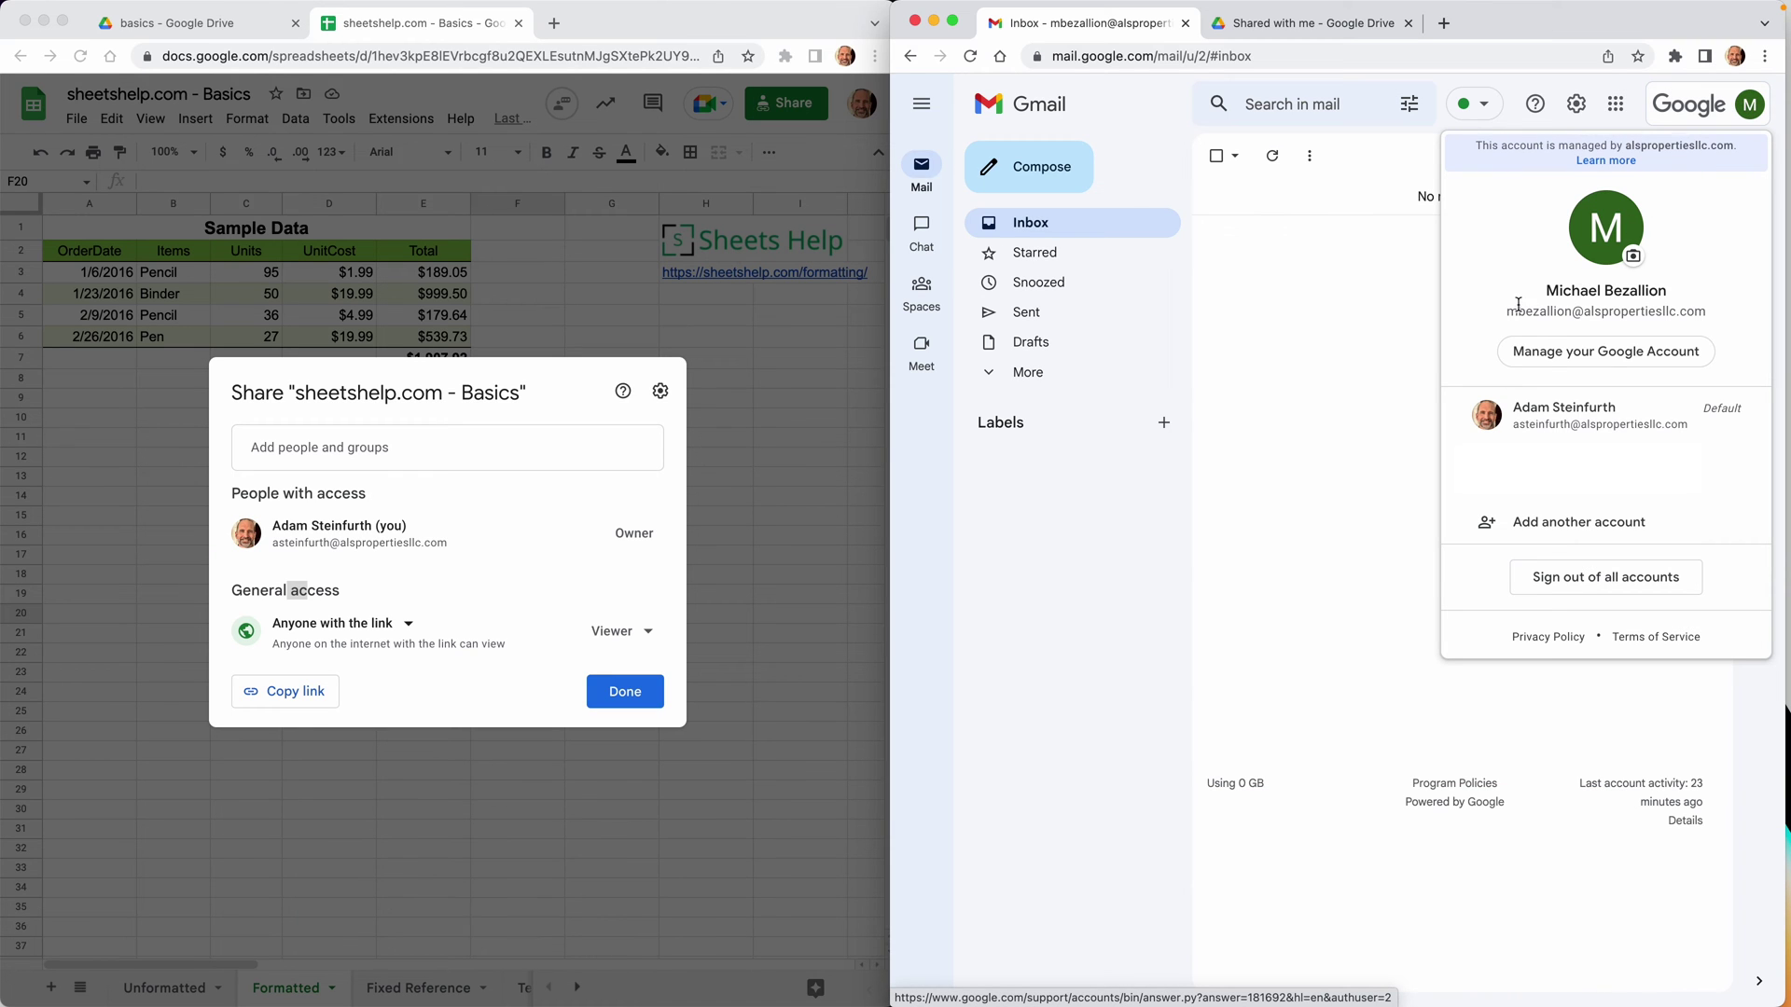
{"action": "left_click_drag", "start_coordinate": [1544, 300], "coordinate": [1648, 292]}
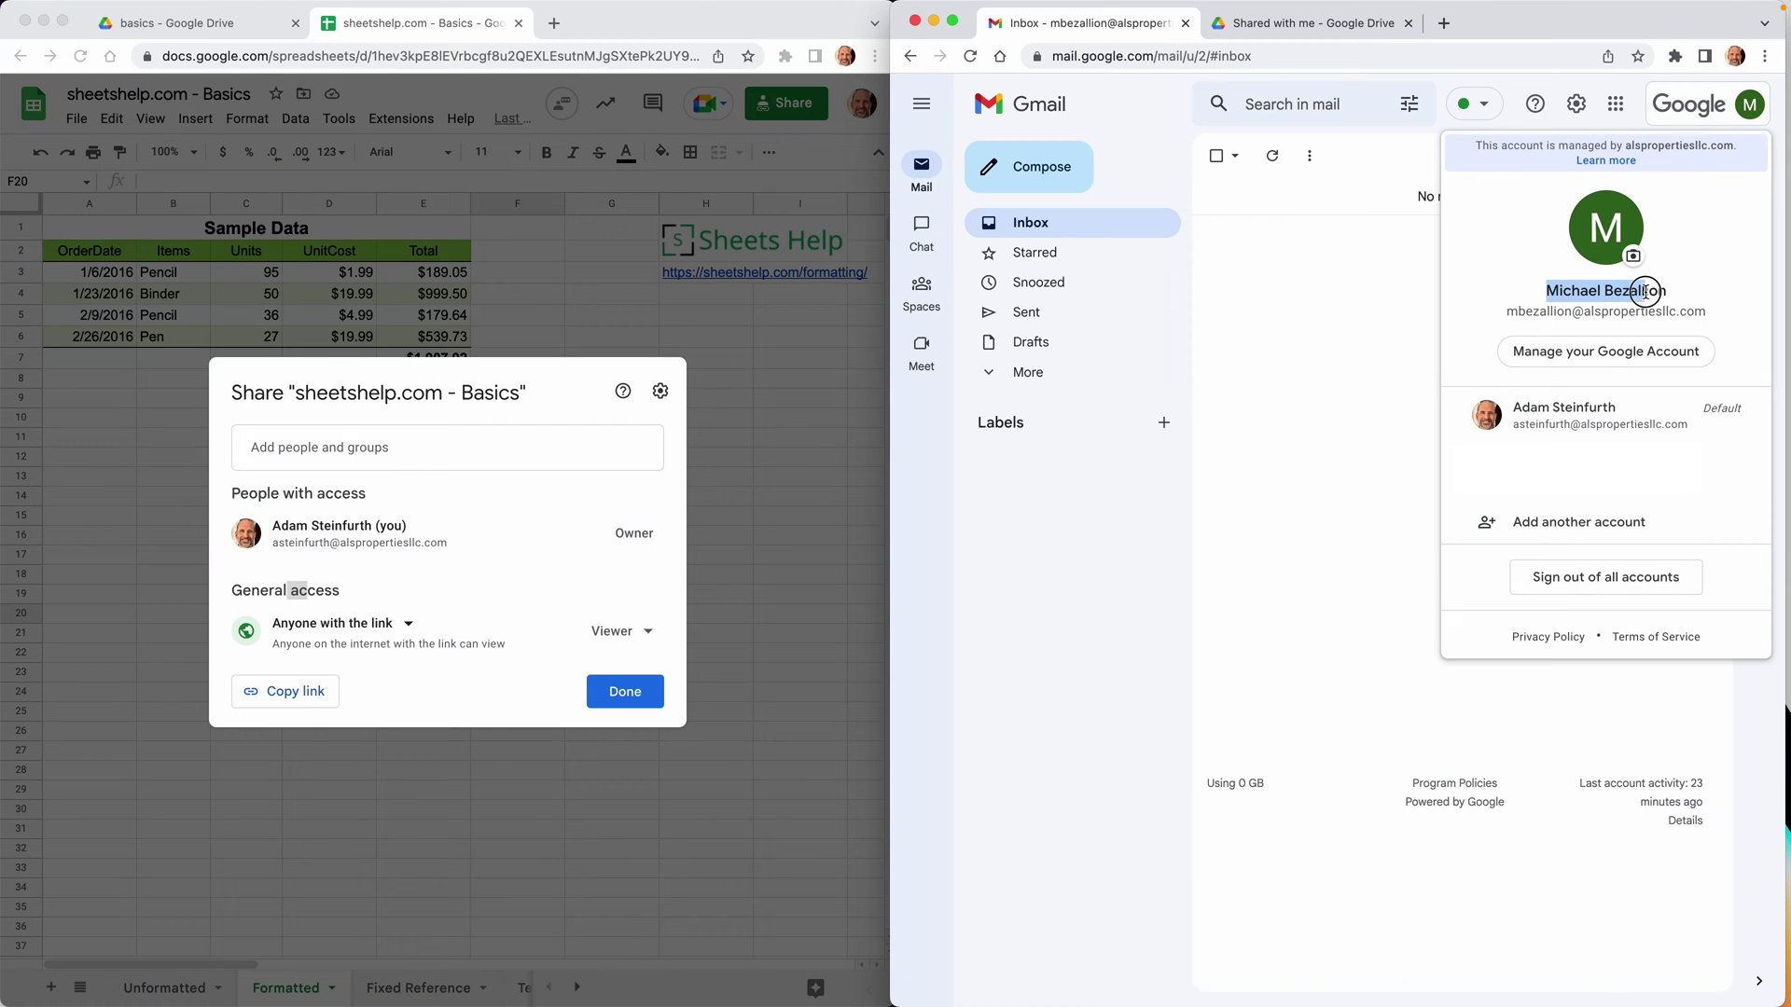
{"action": "left_click", "coordinate": [571, 530]}
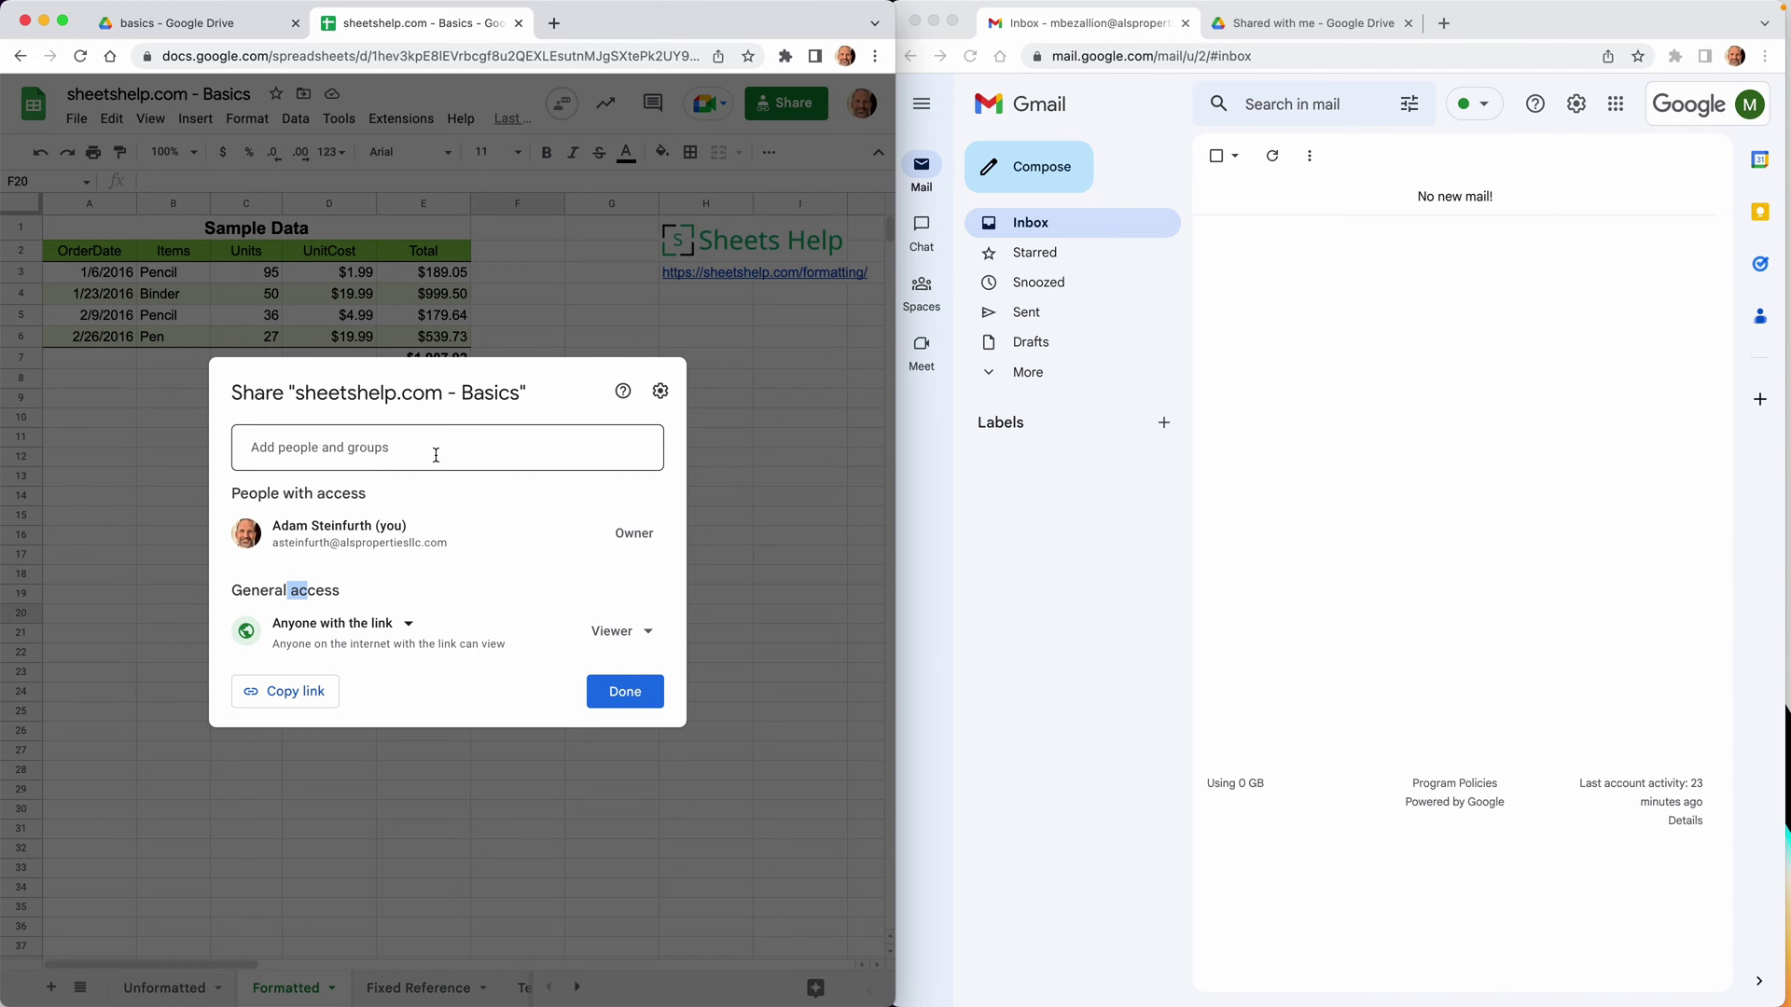
{"action": "left_click", "coordinate": [436, 454]}
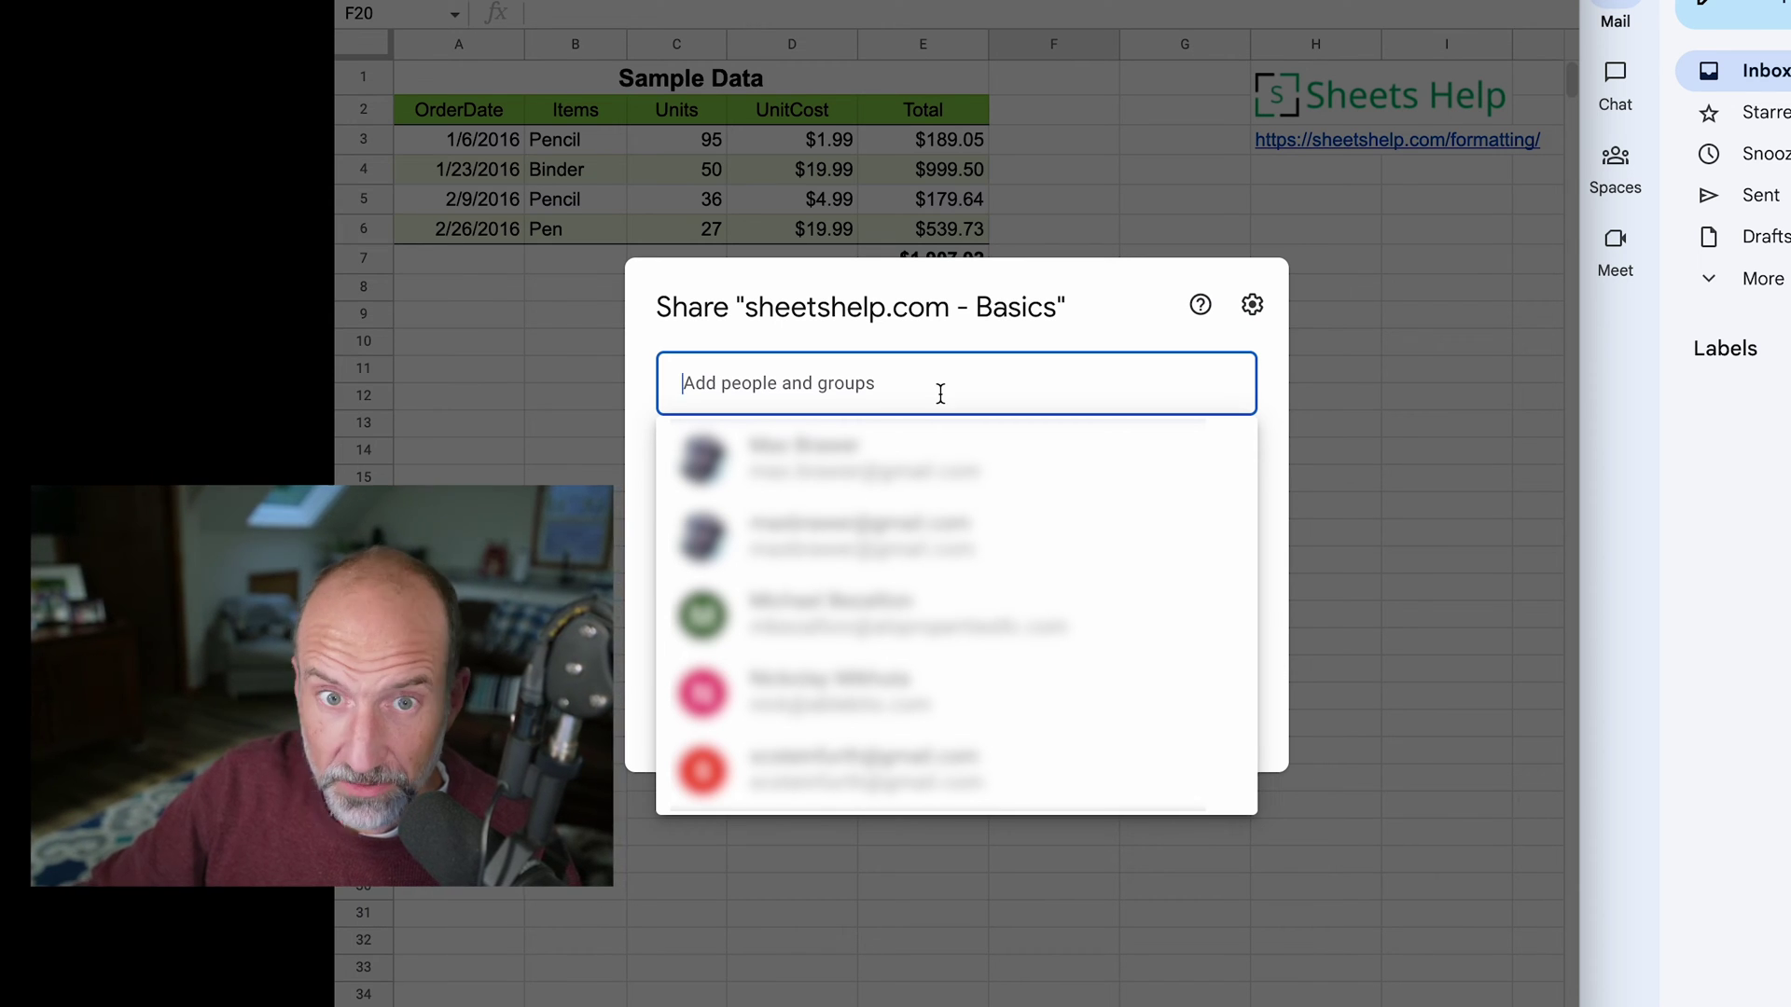
{"action": "type", "text": "mb"}
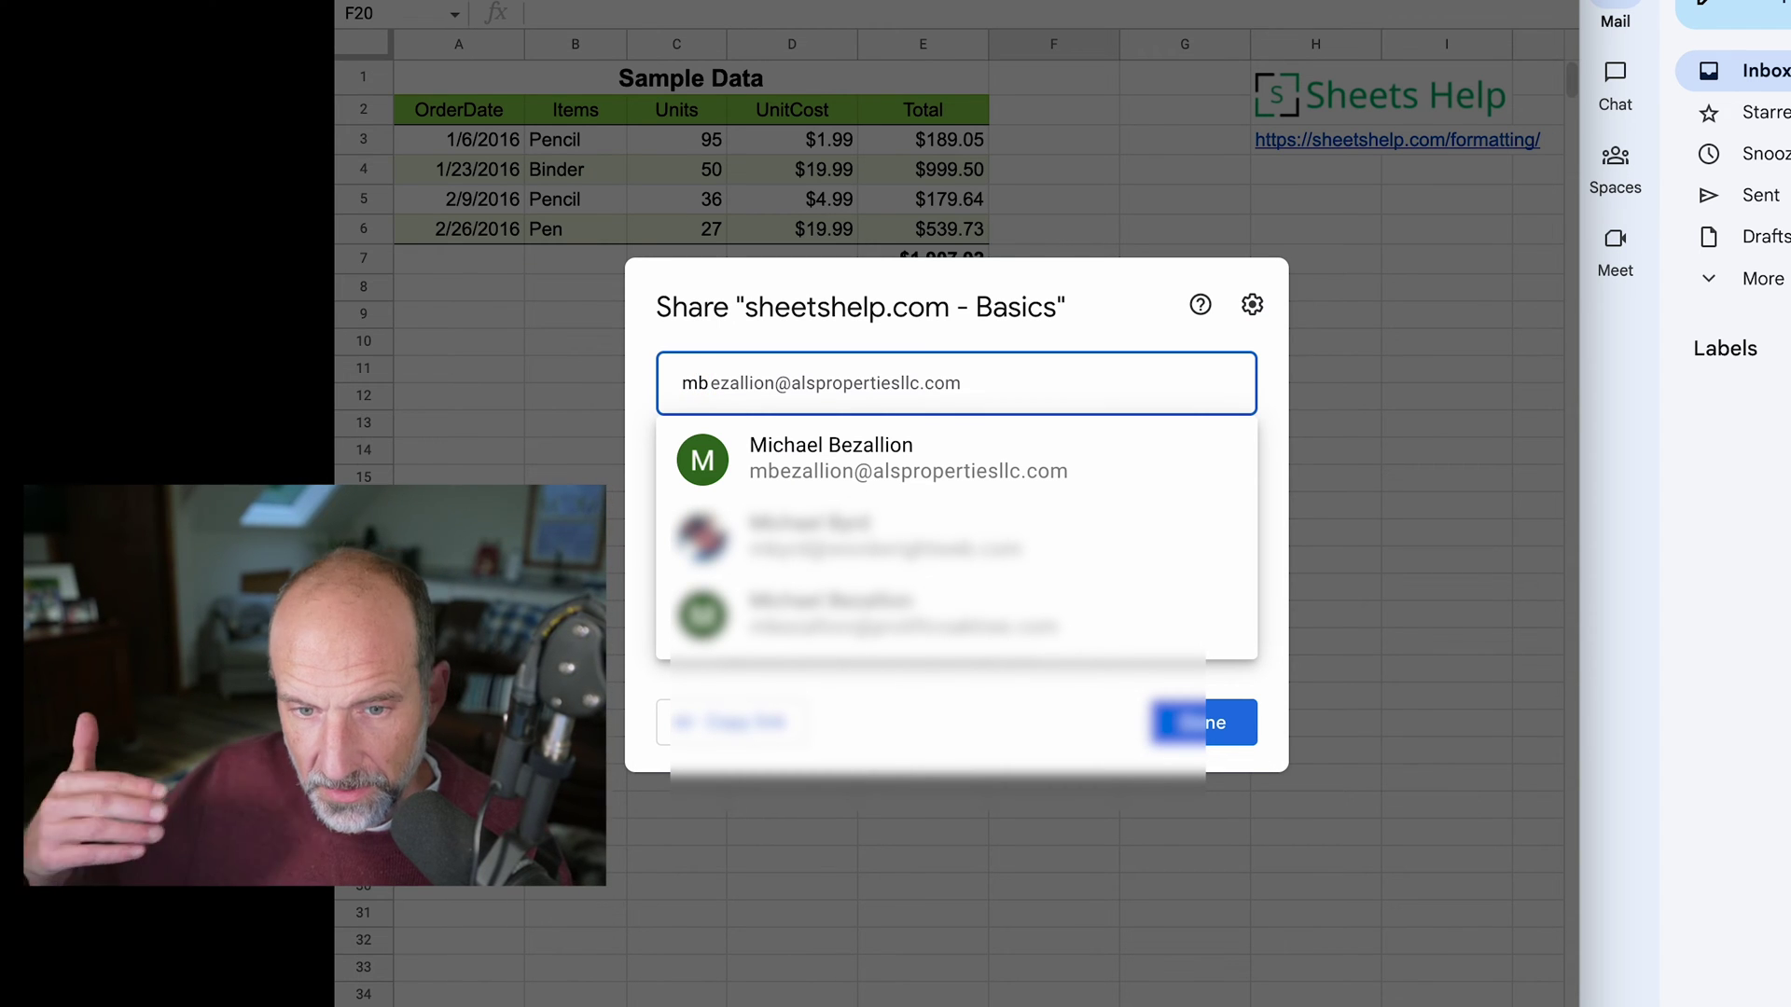
{"action": "left_click", "coordinate": [894, 443]}
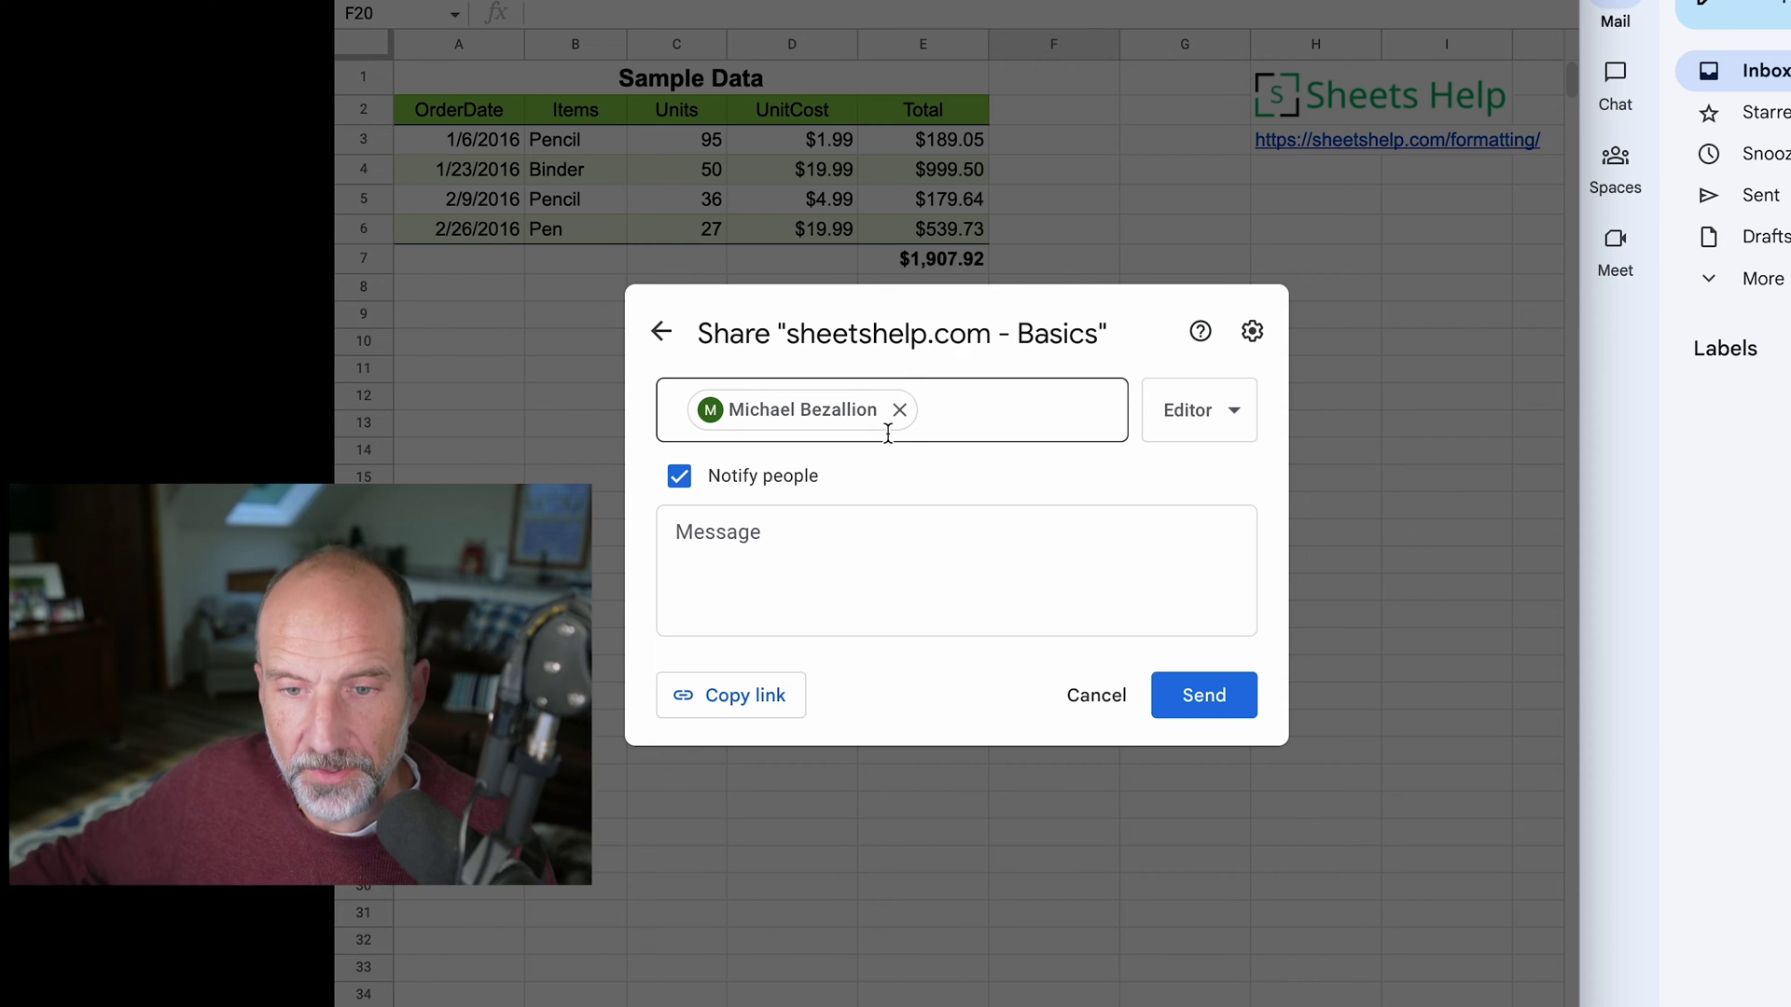
- Change the recipient's role from Editor to Commenter and start a message to them
{"action": "left_click", "coordinate": [1227, 405]}
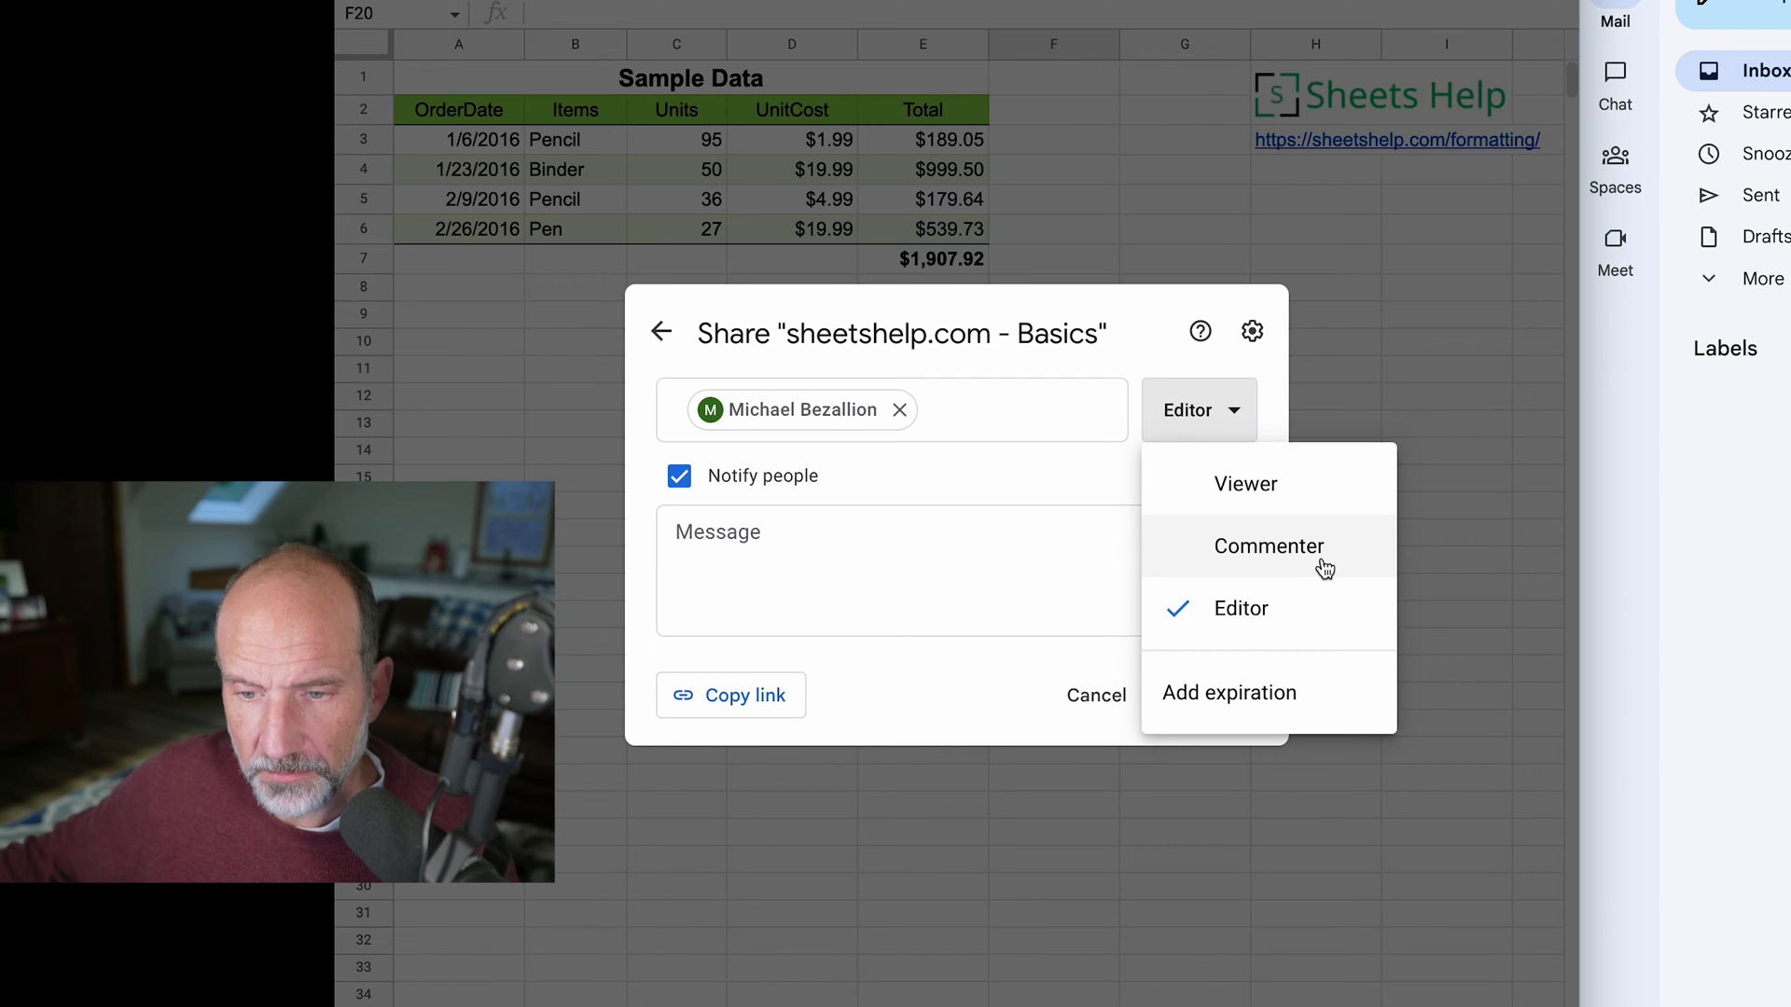
{"action": "left_click", "coordinate": [1315, 556]}
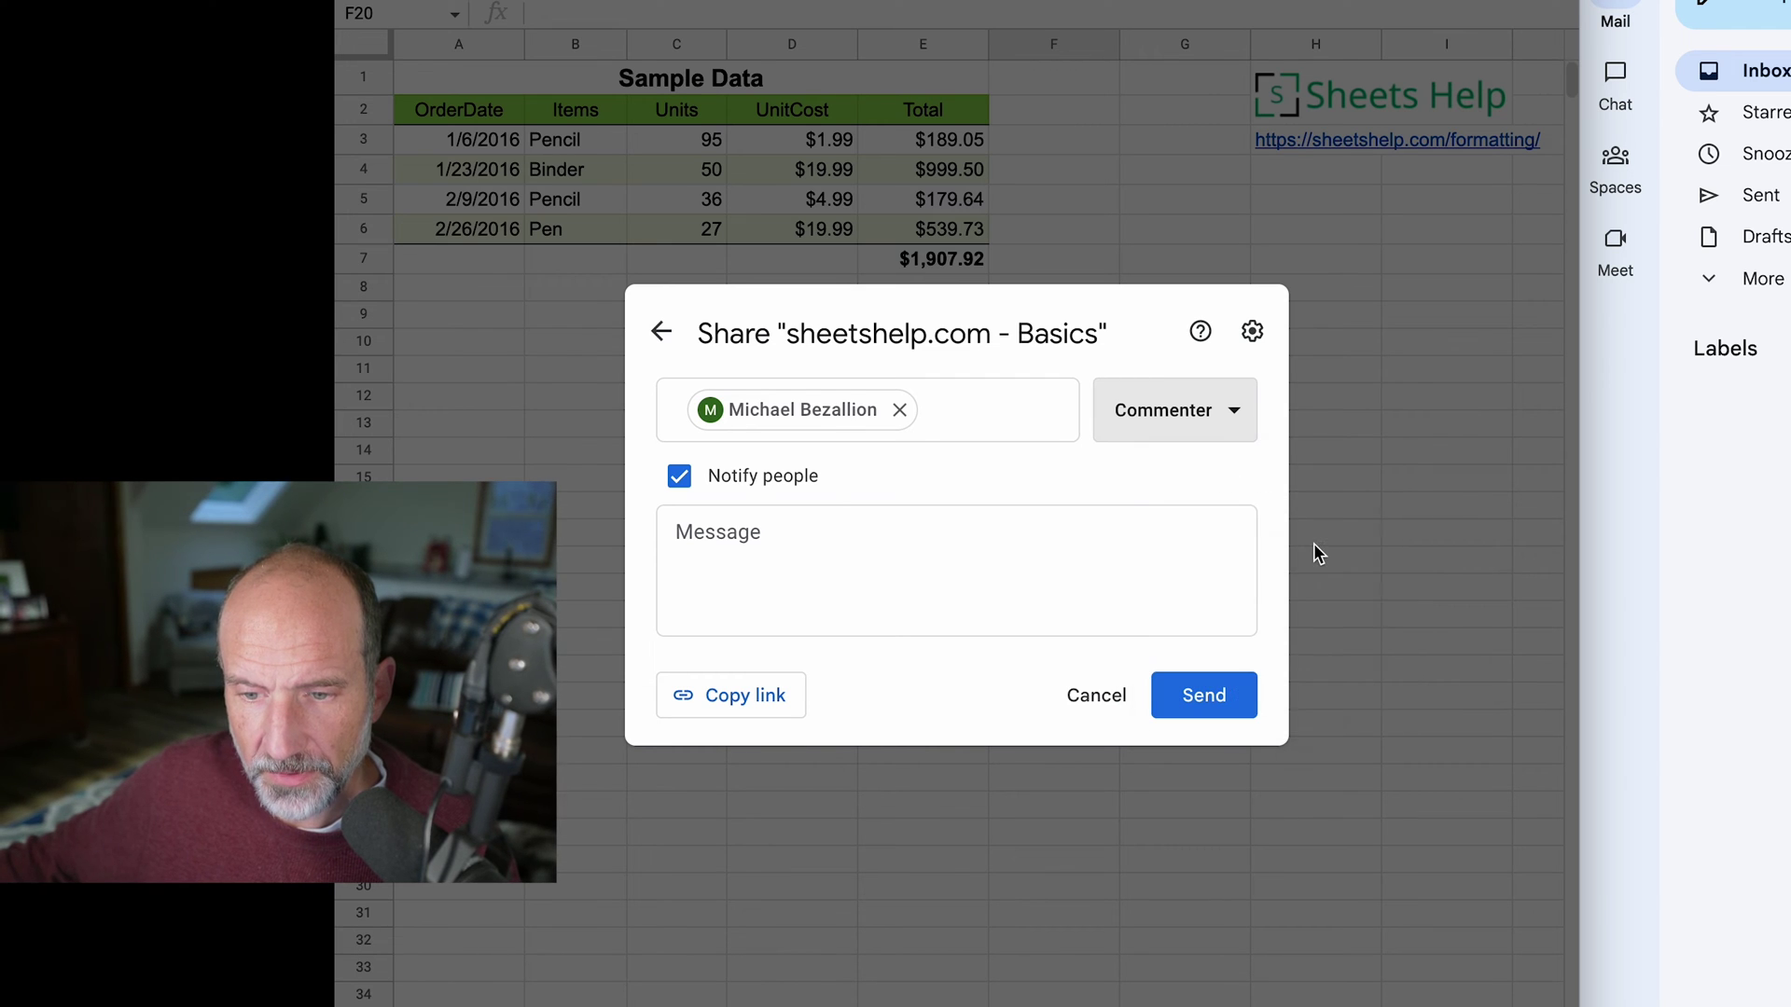
{"action": "left_click", "coordinate": [1218, 437]}
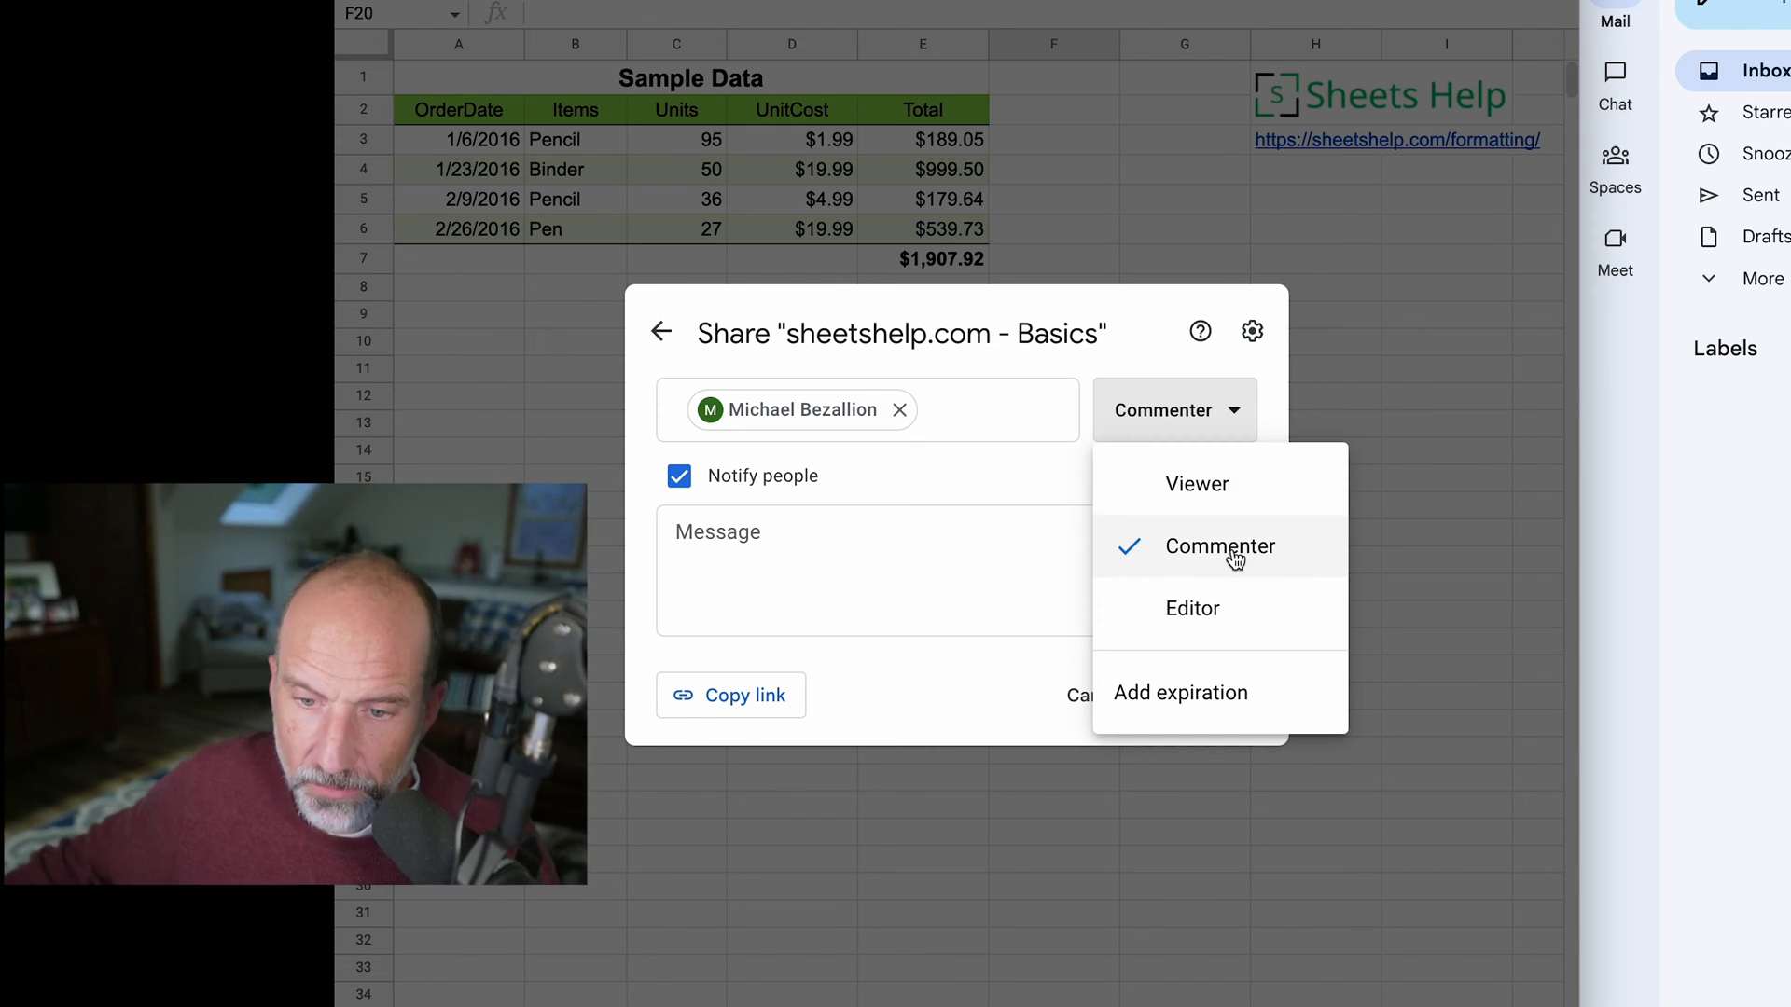
{"action": "left_click", "coordinate": [960, 556]}
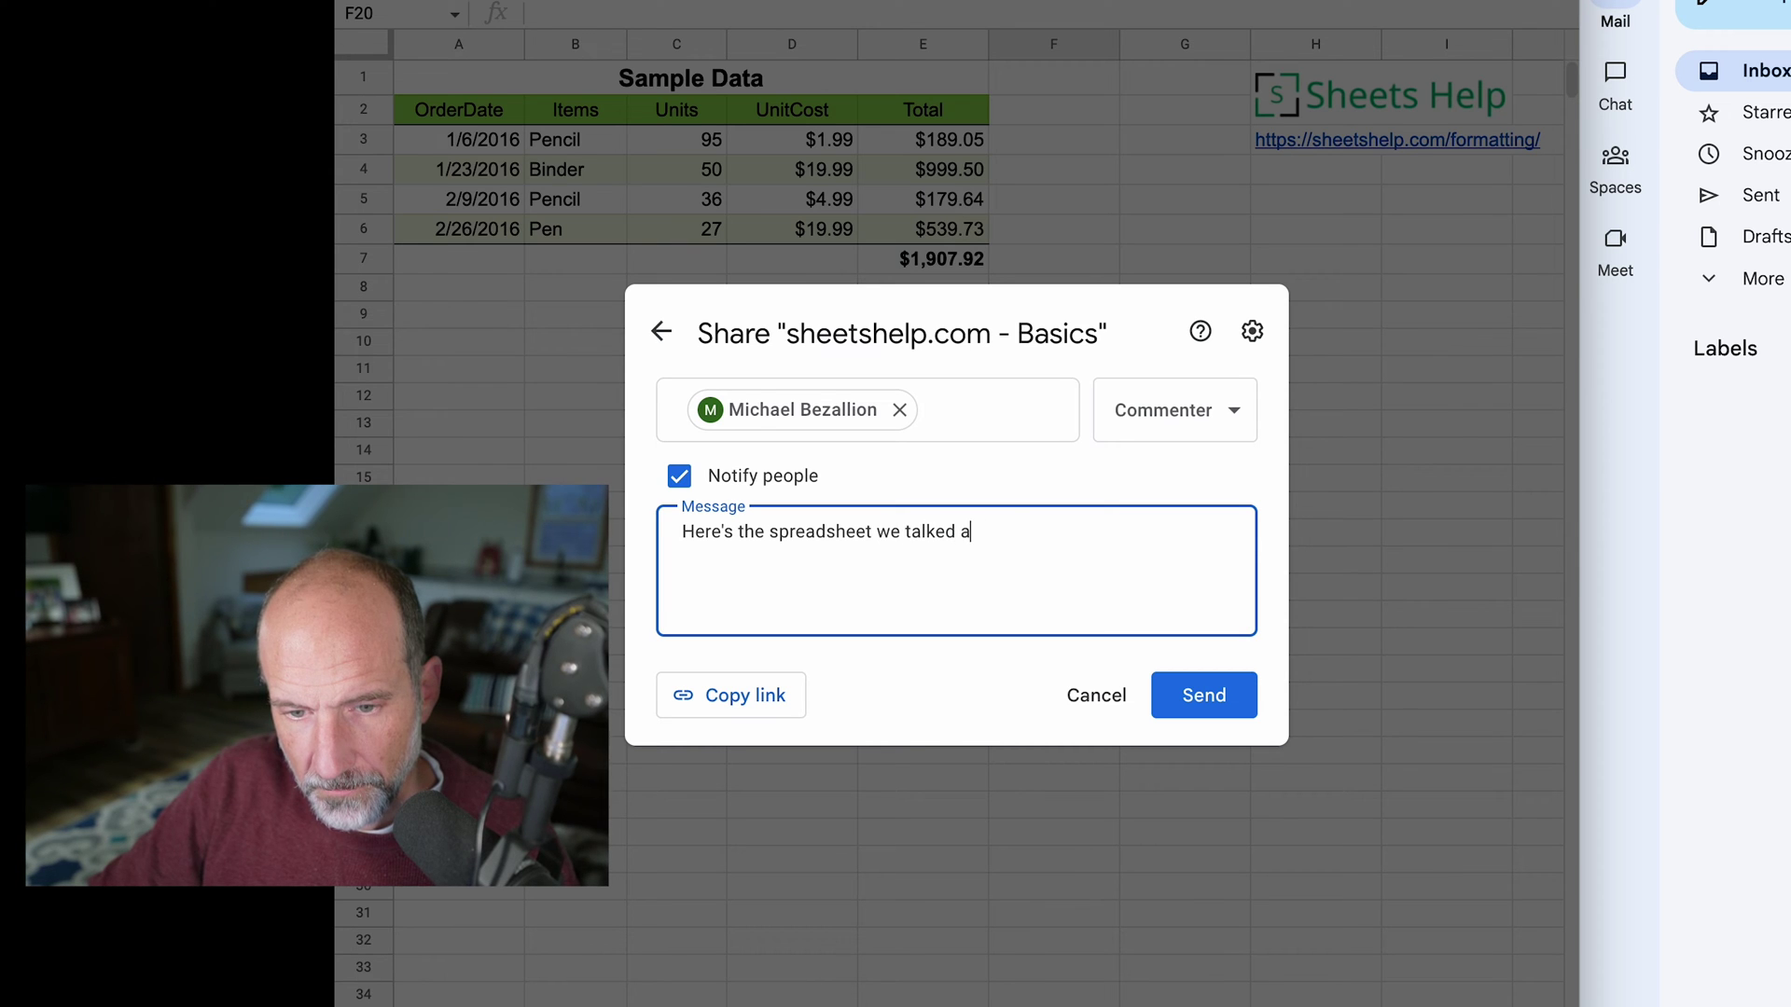
{"action": "type", "text": "bout."}
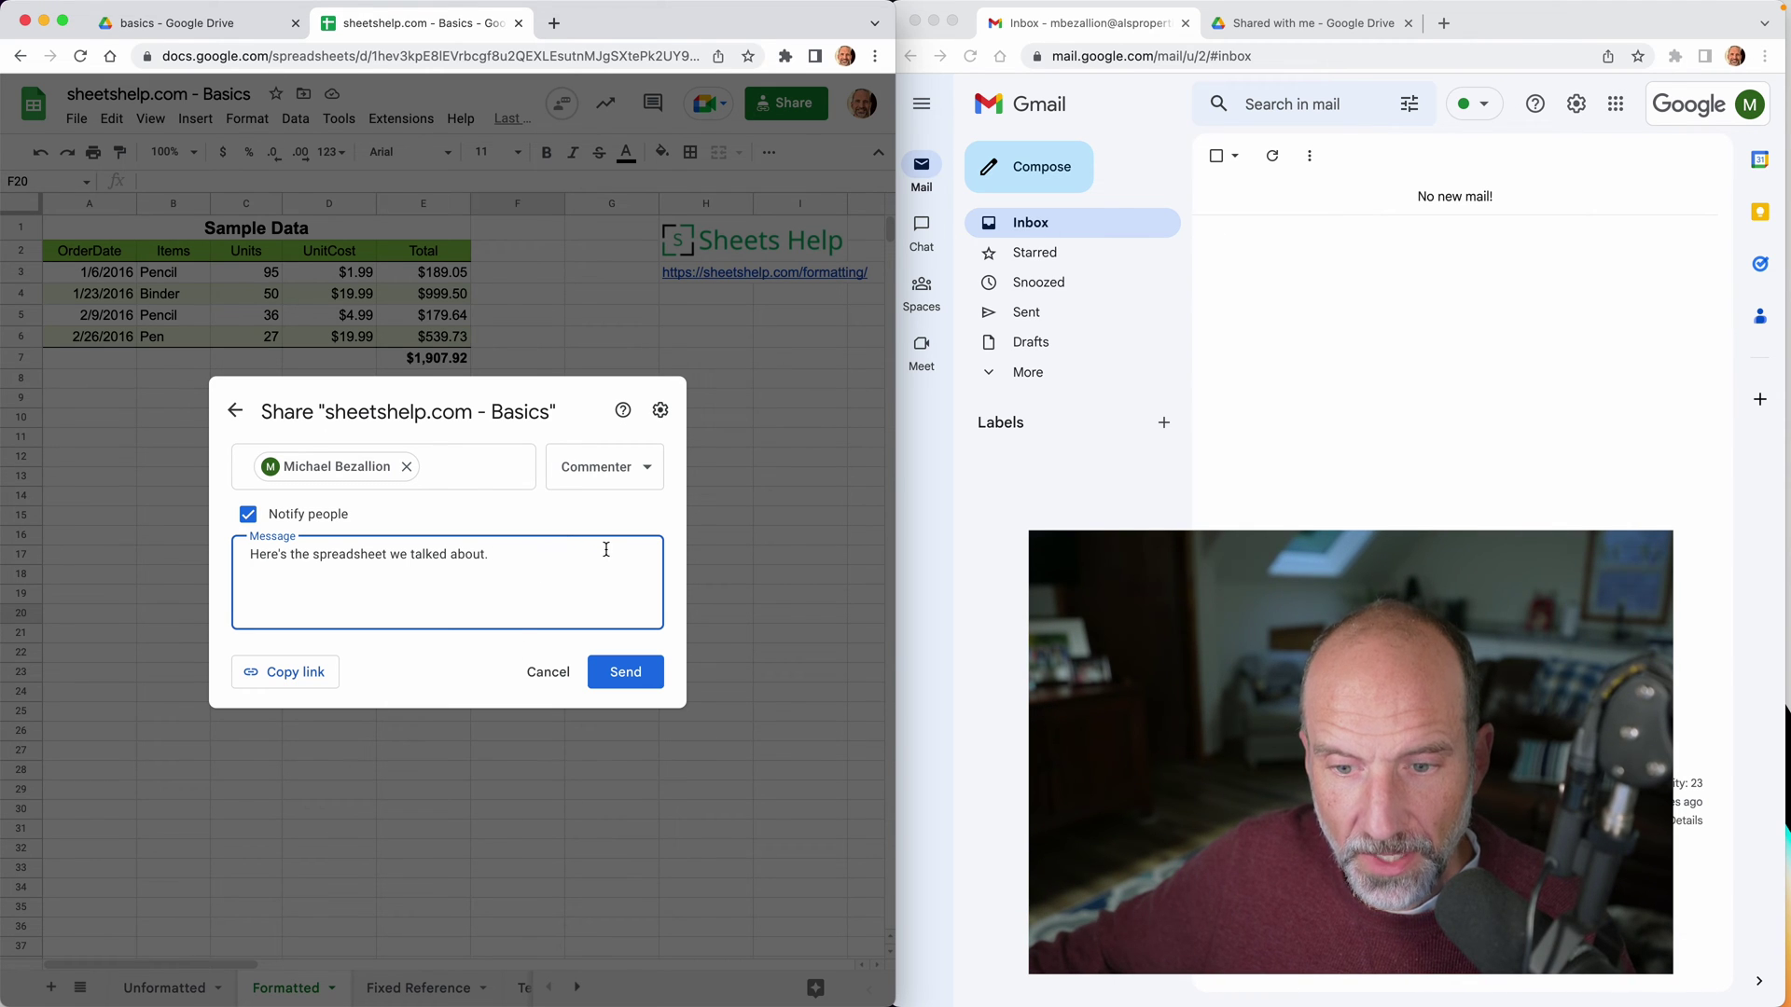
- Send the Commenter invitation with the note "Here's the spreadsheet we talked about."
{"action": "left_click", "coordinate": [626, 671]}
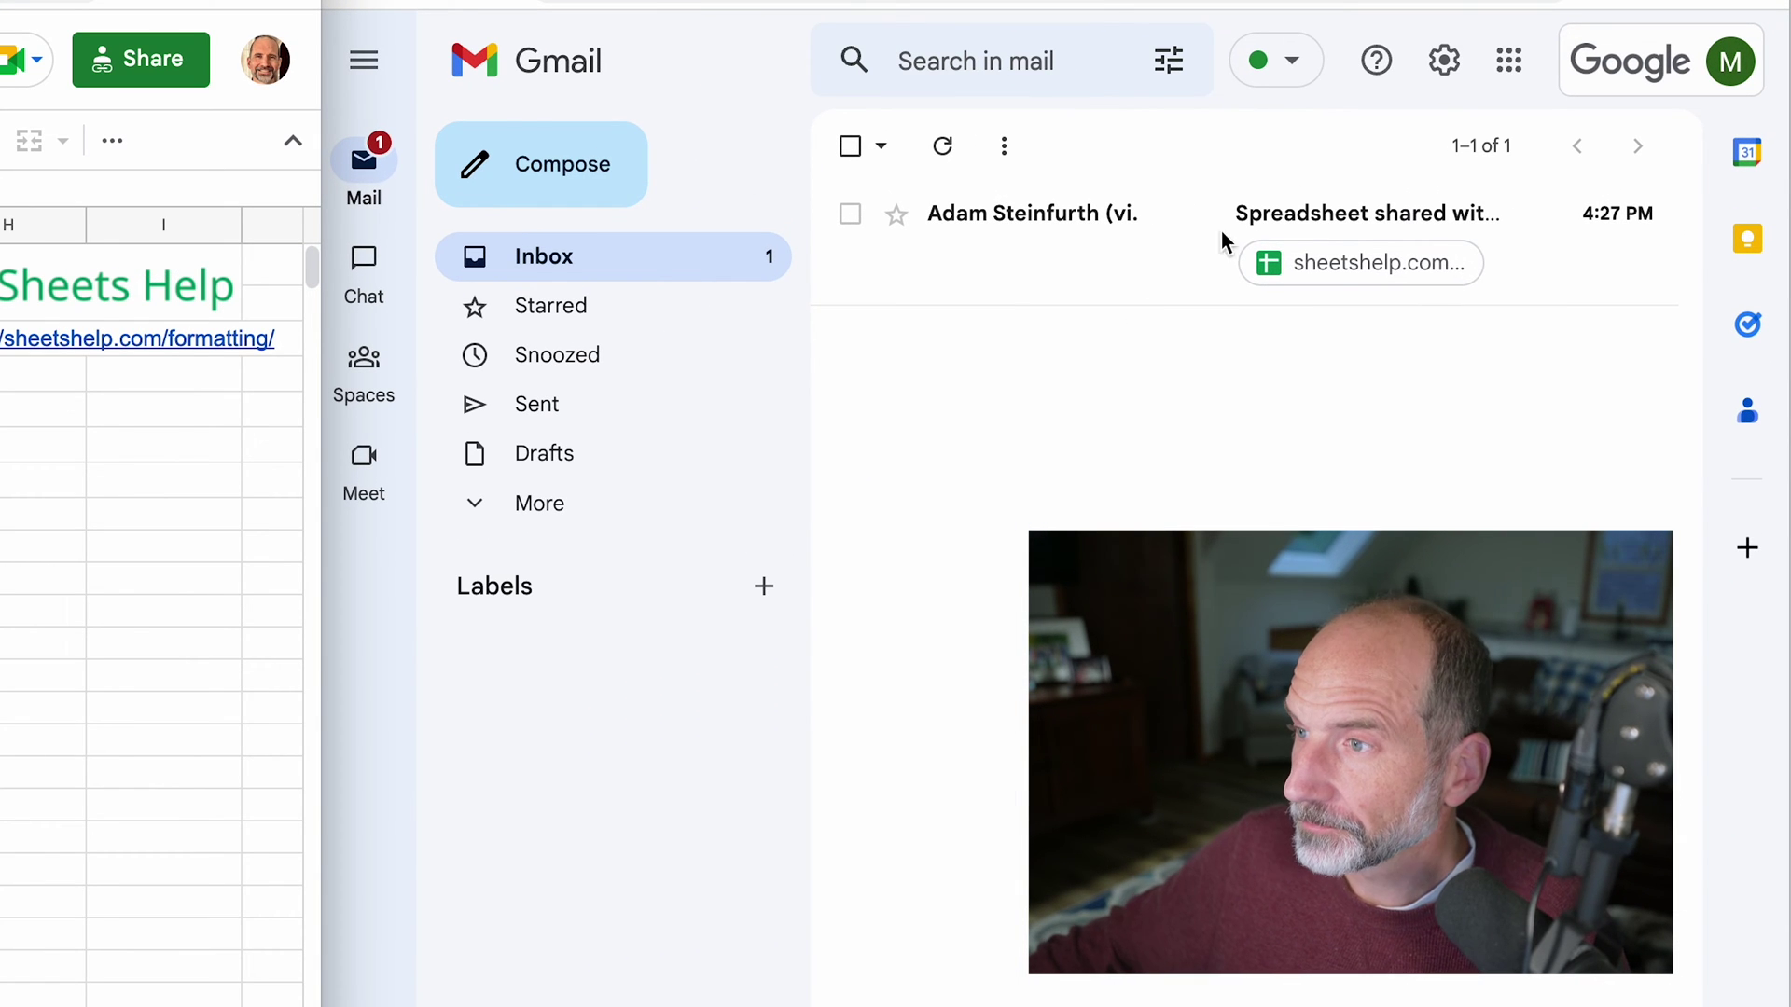
- Read the 'Spreadsheet shared with you' email and its personal note, then go to Shared with me
{"action": "left_click", "coordinate": [1303, 221]}
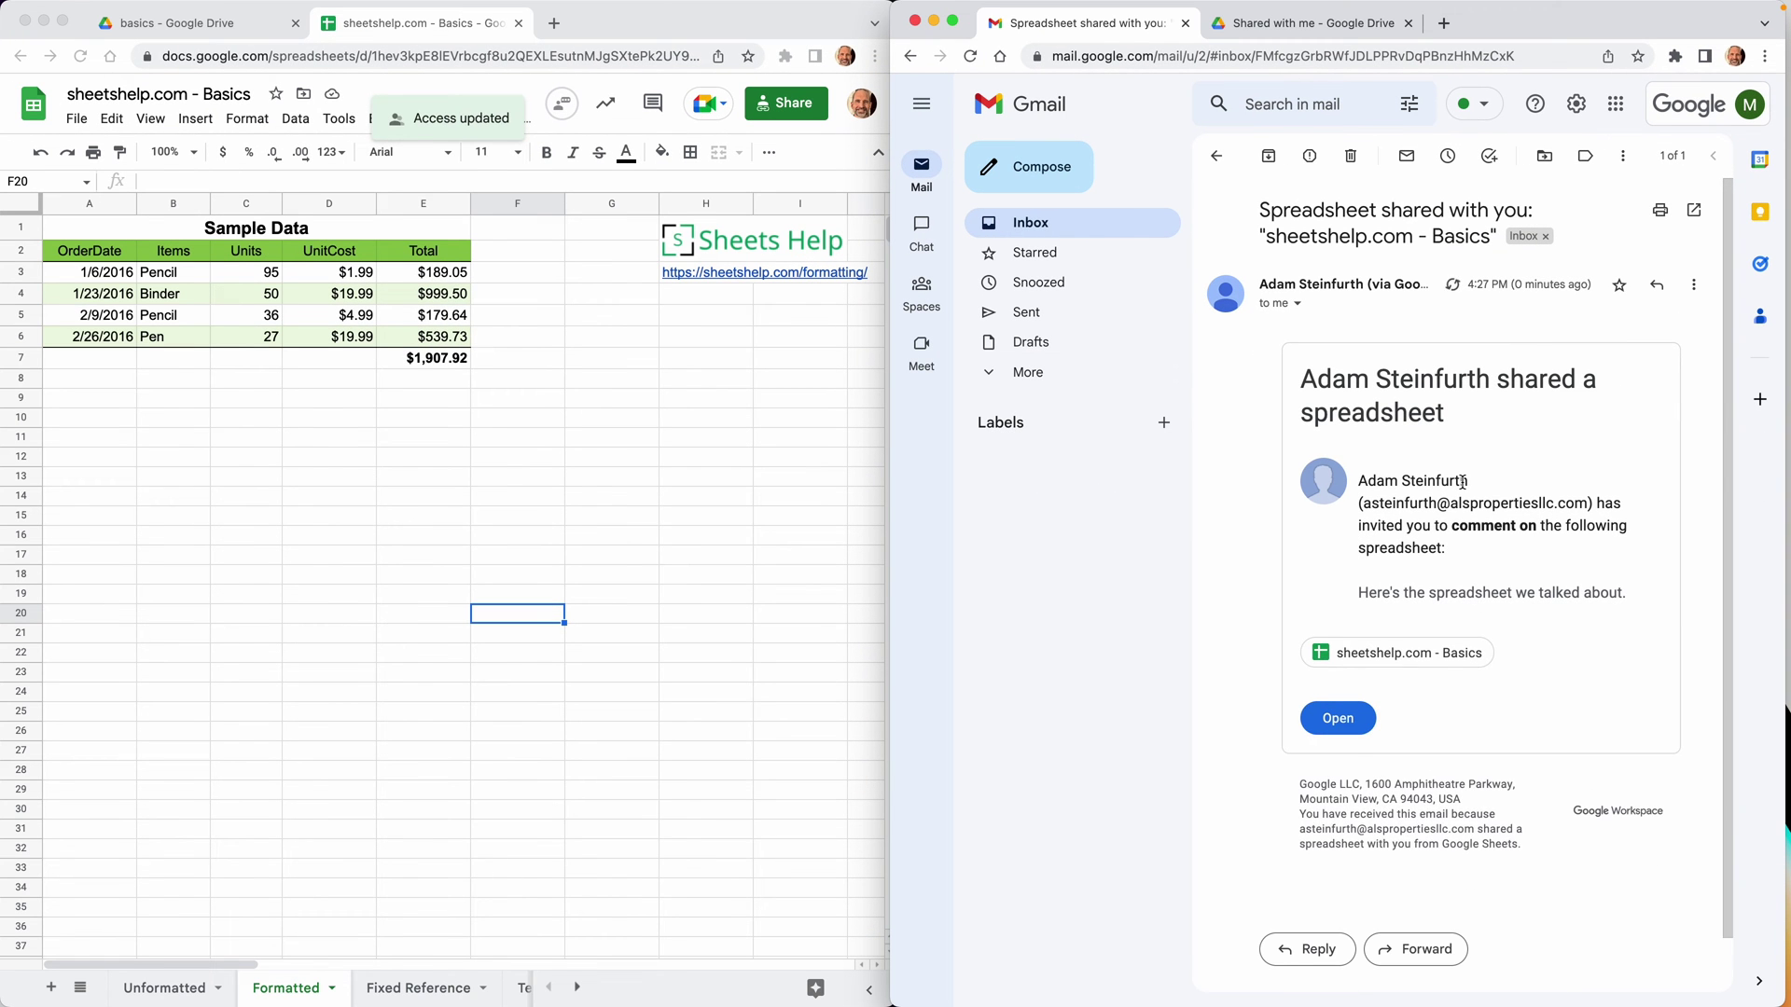
{"action": "left_click_drag", "start_coordinate": [1360, 593], "coordinate": [1495, 597]}
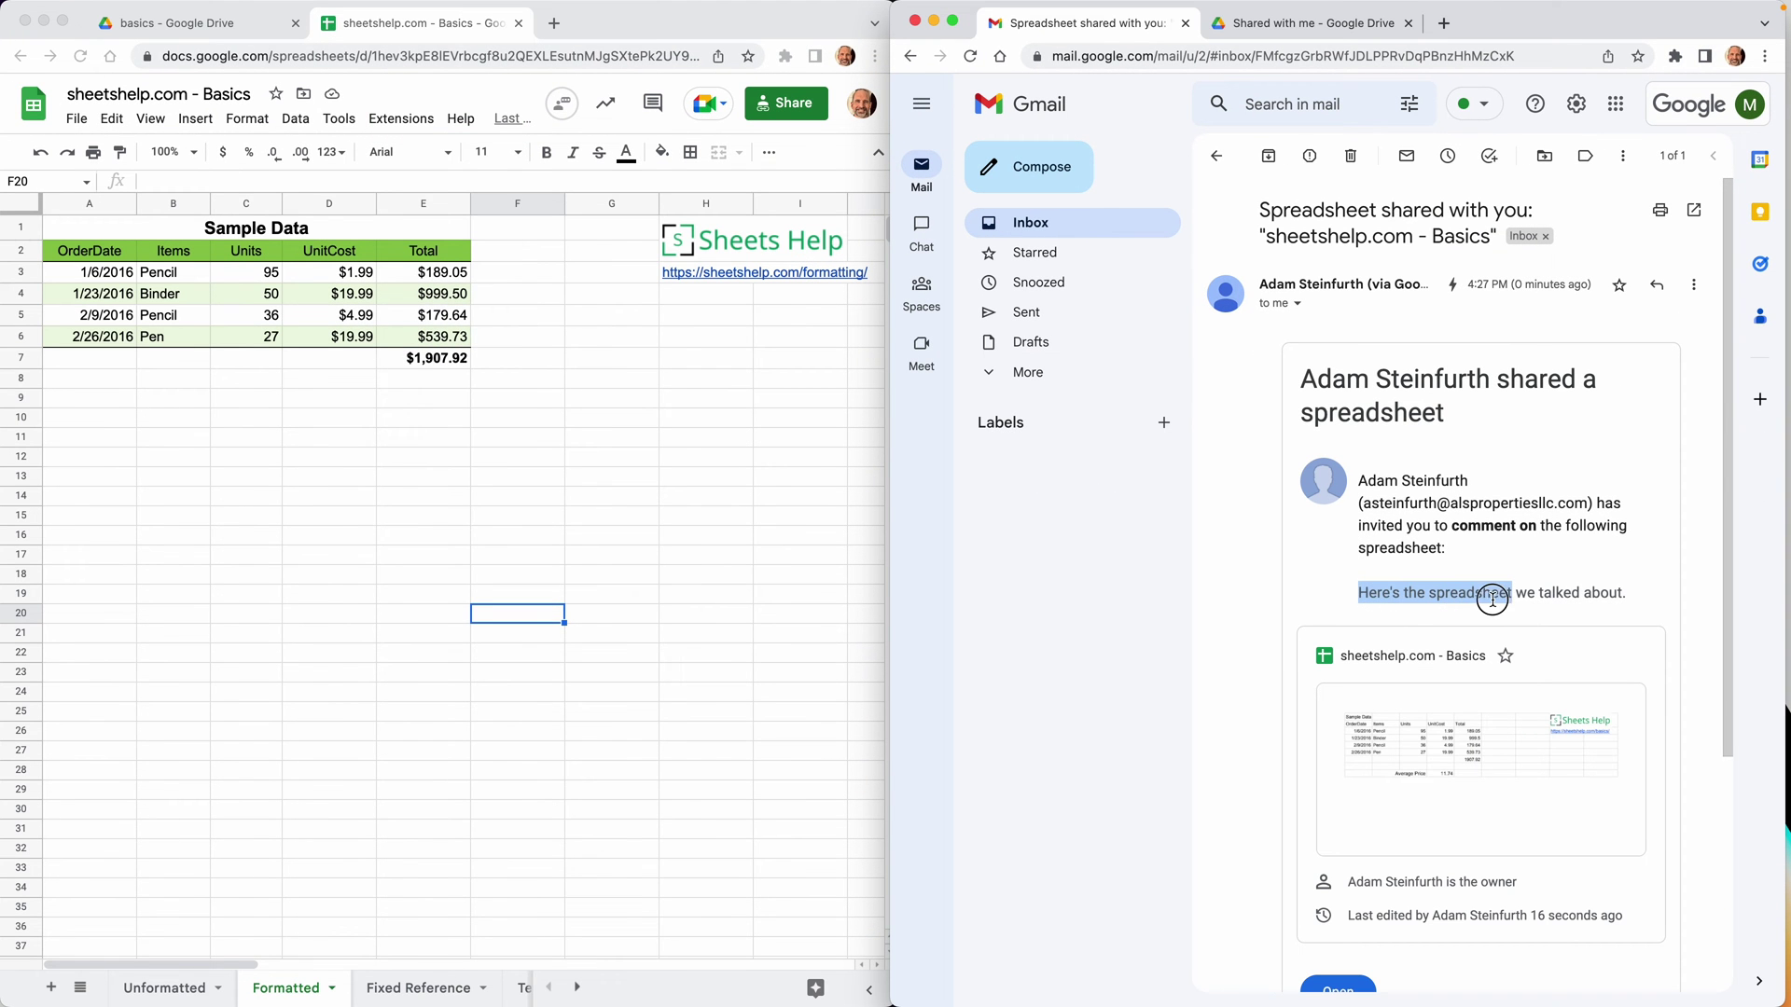
{"action": "scroll", "coordinate": [1494, 600], "scroll_direction": "down", "scroll_amount": 3}
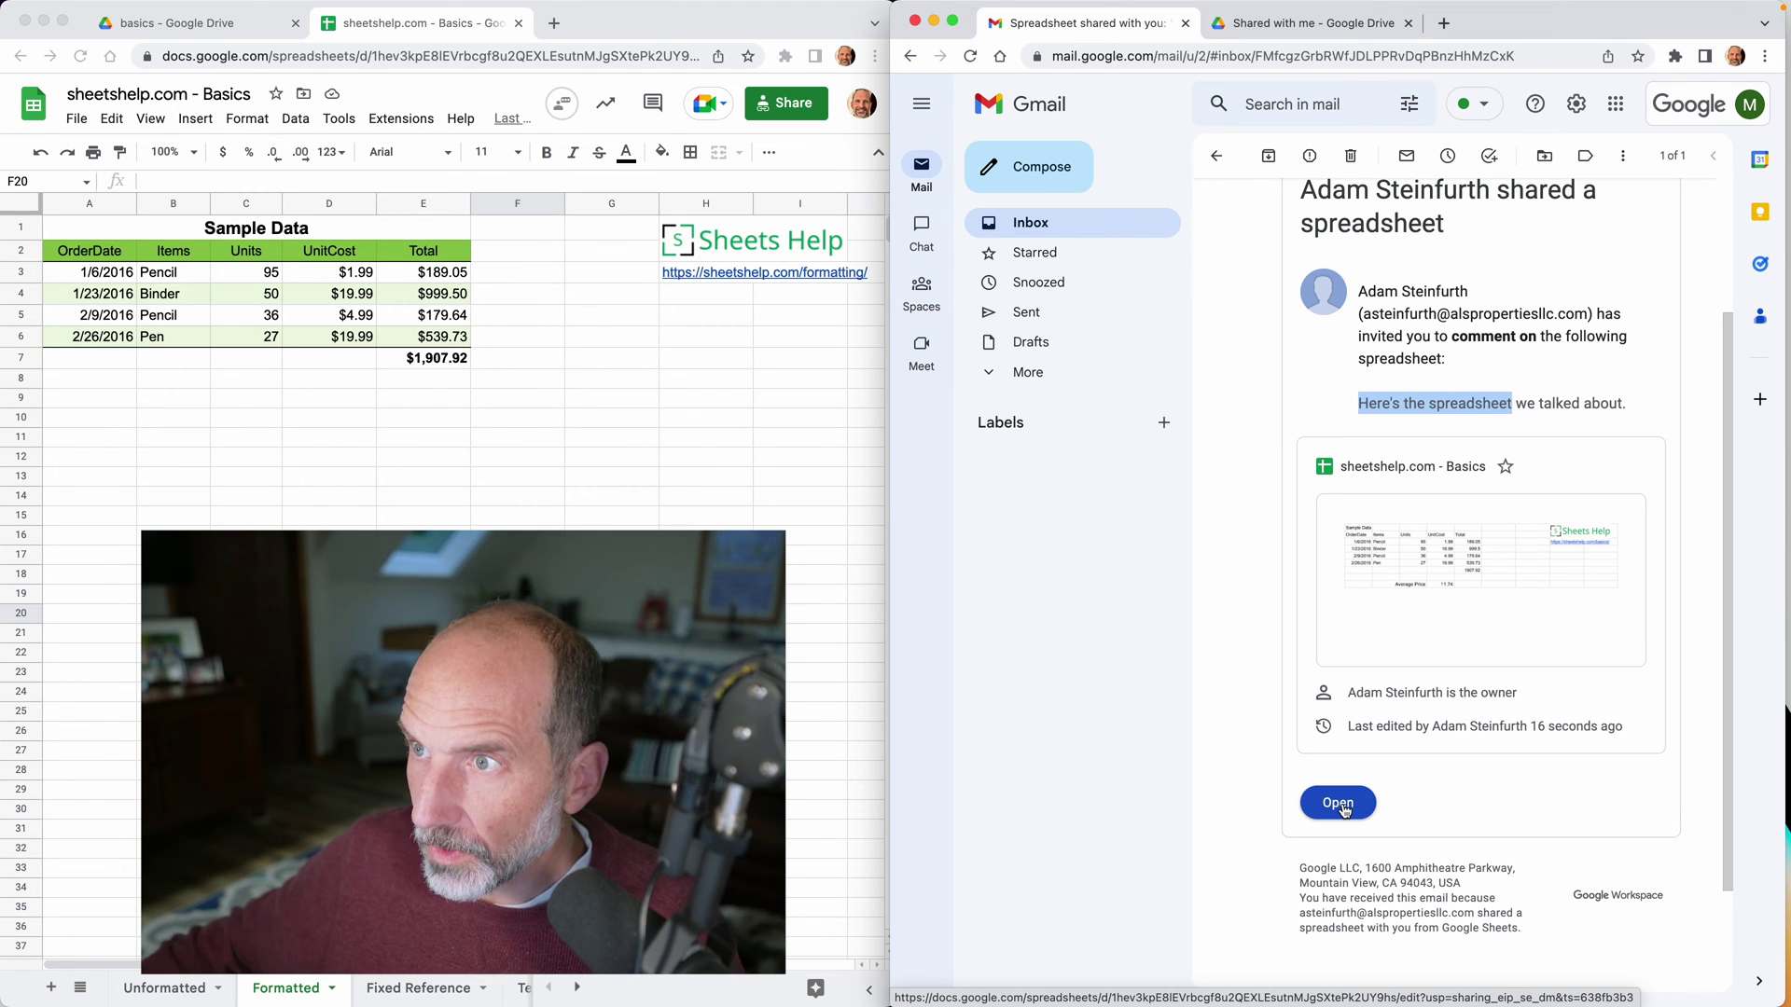
{"action": "left_click", "coordinate": [1303, 29]}
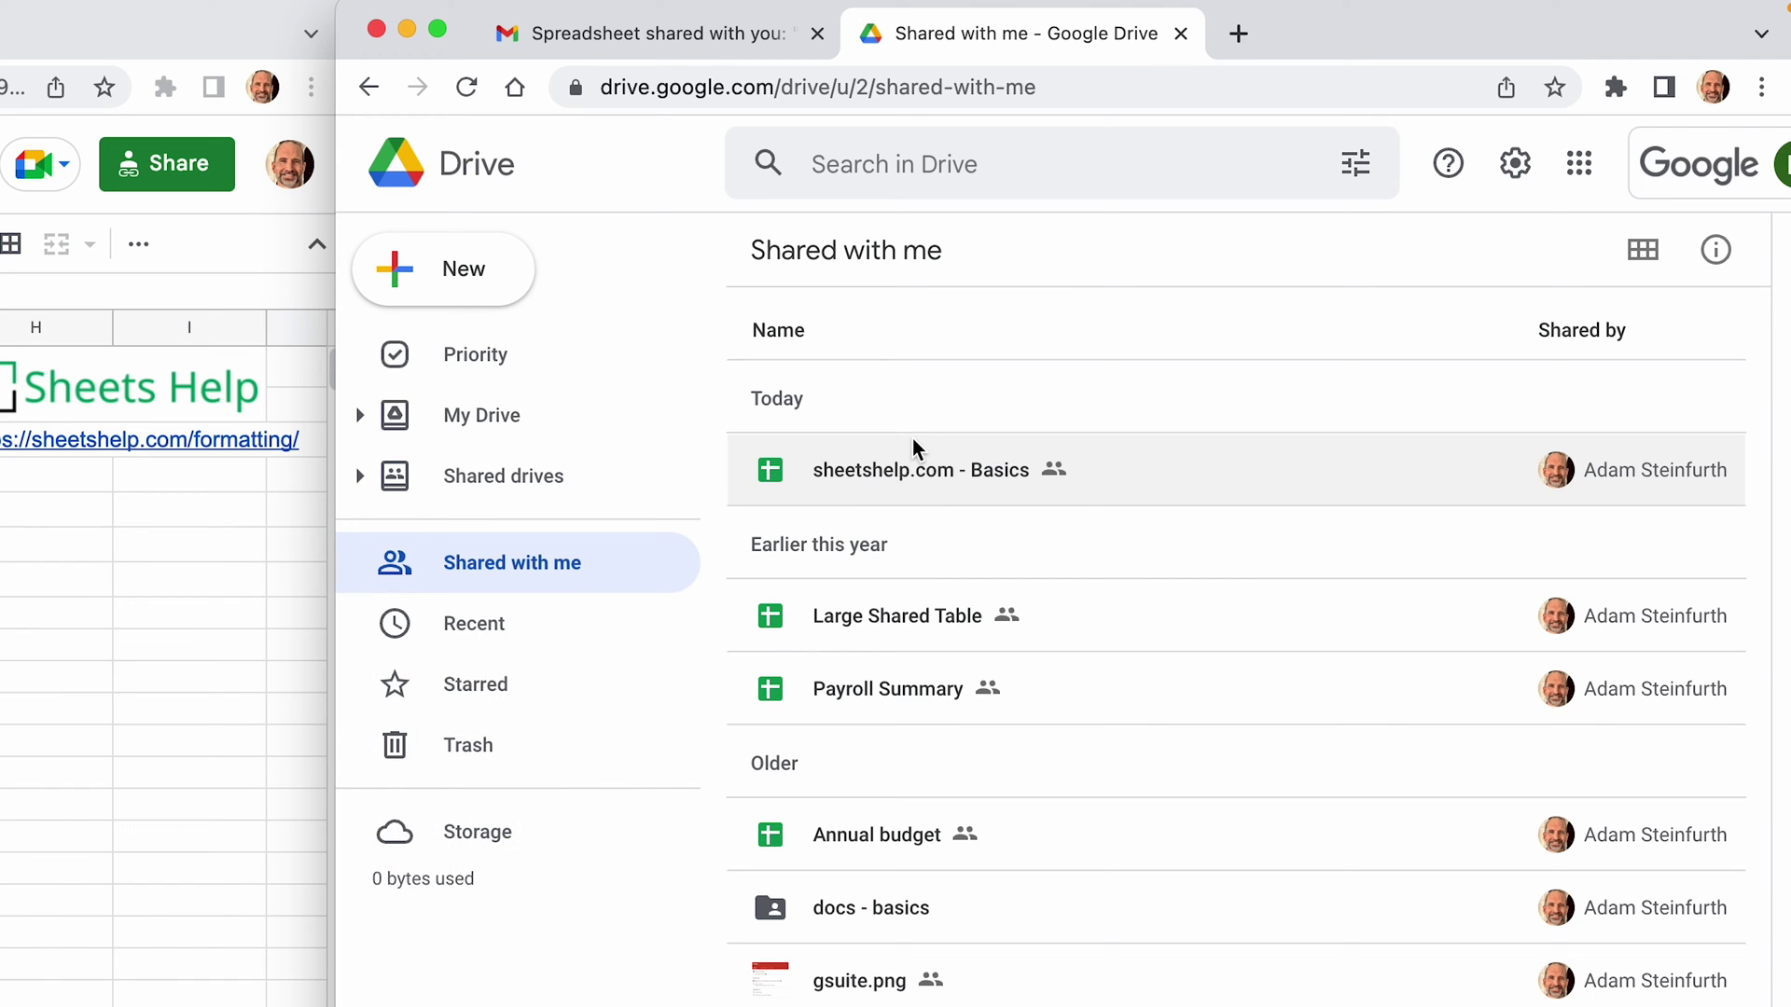
- Open sheetshelp.com - Basics from the recipient's Shared with me list in comment-only mode
{"action": "right_click", "coordinate": [901, 490]}
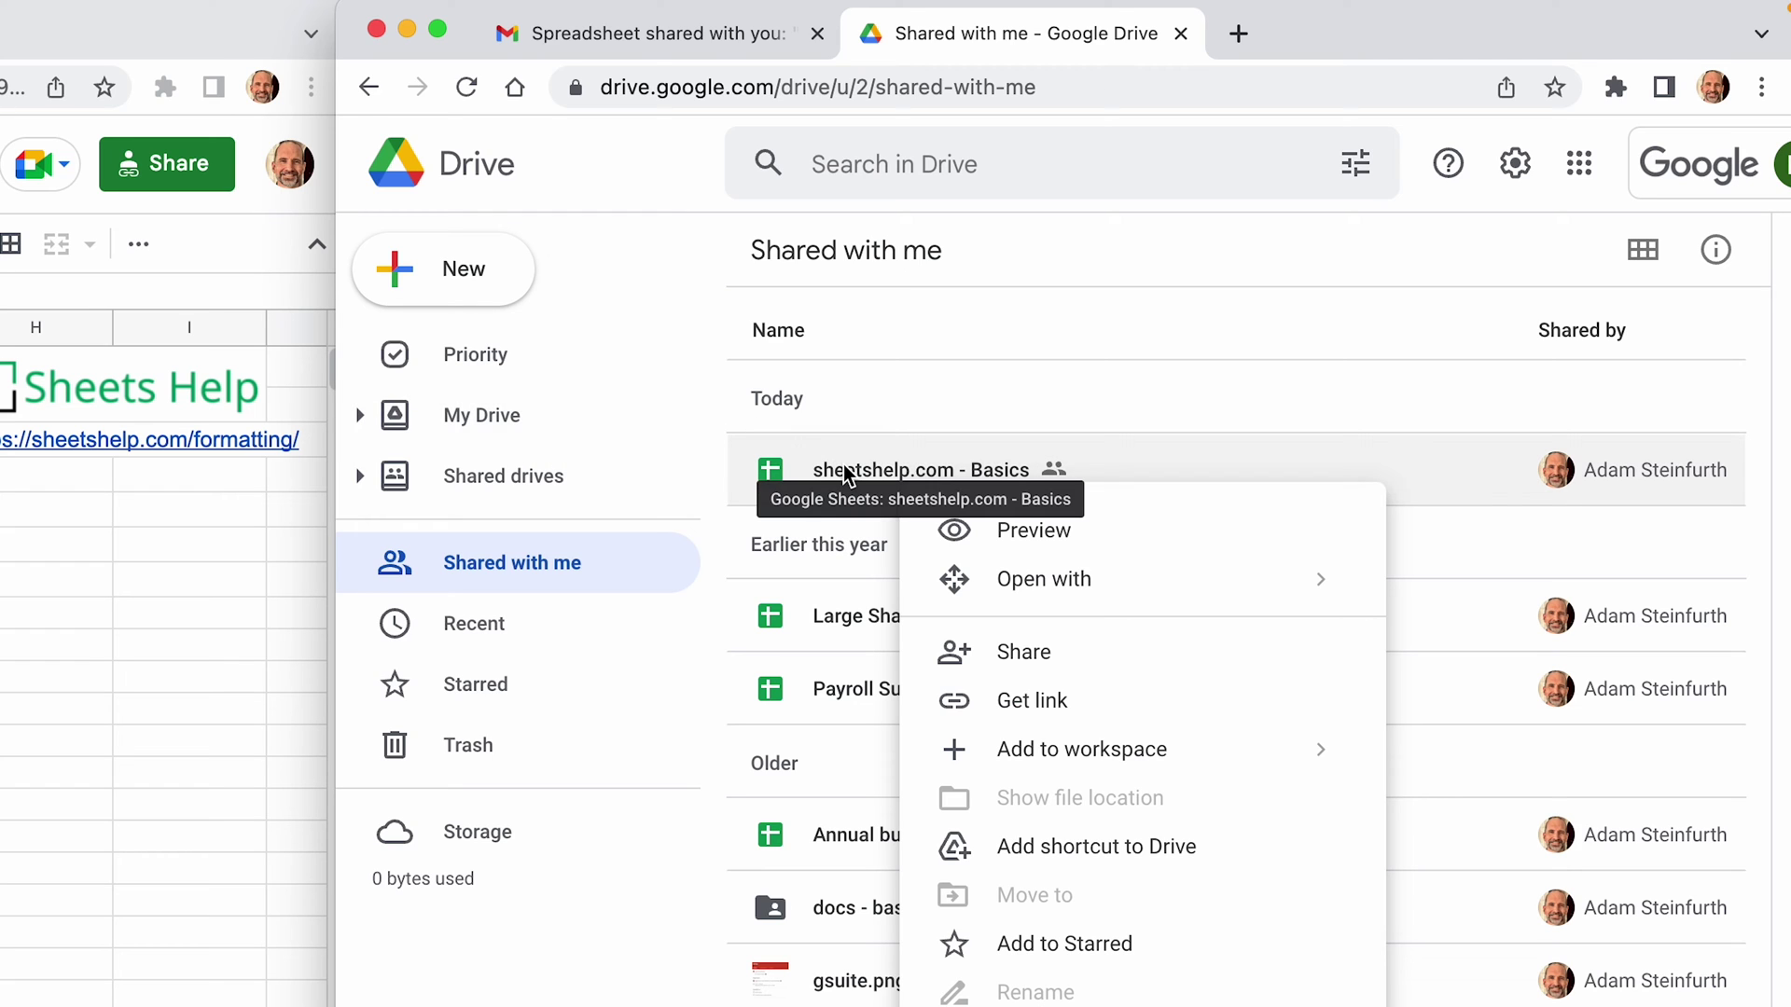
{"action": "key", "text": "Escape"}
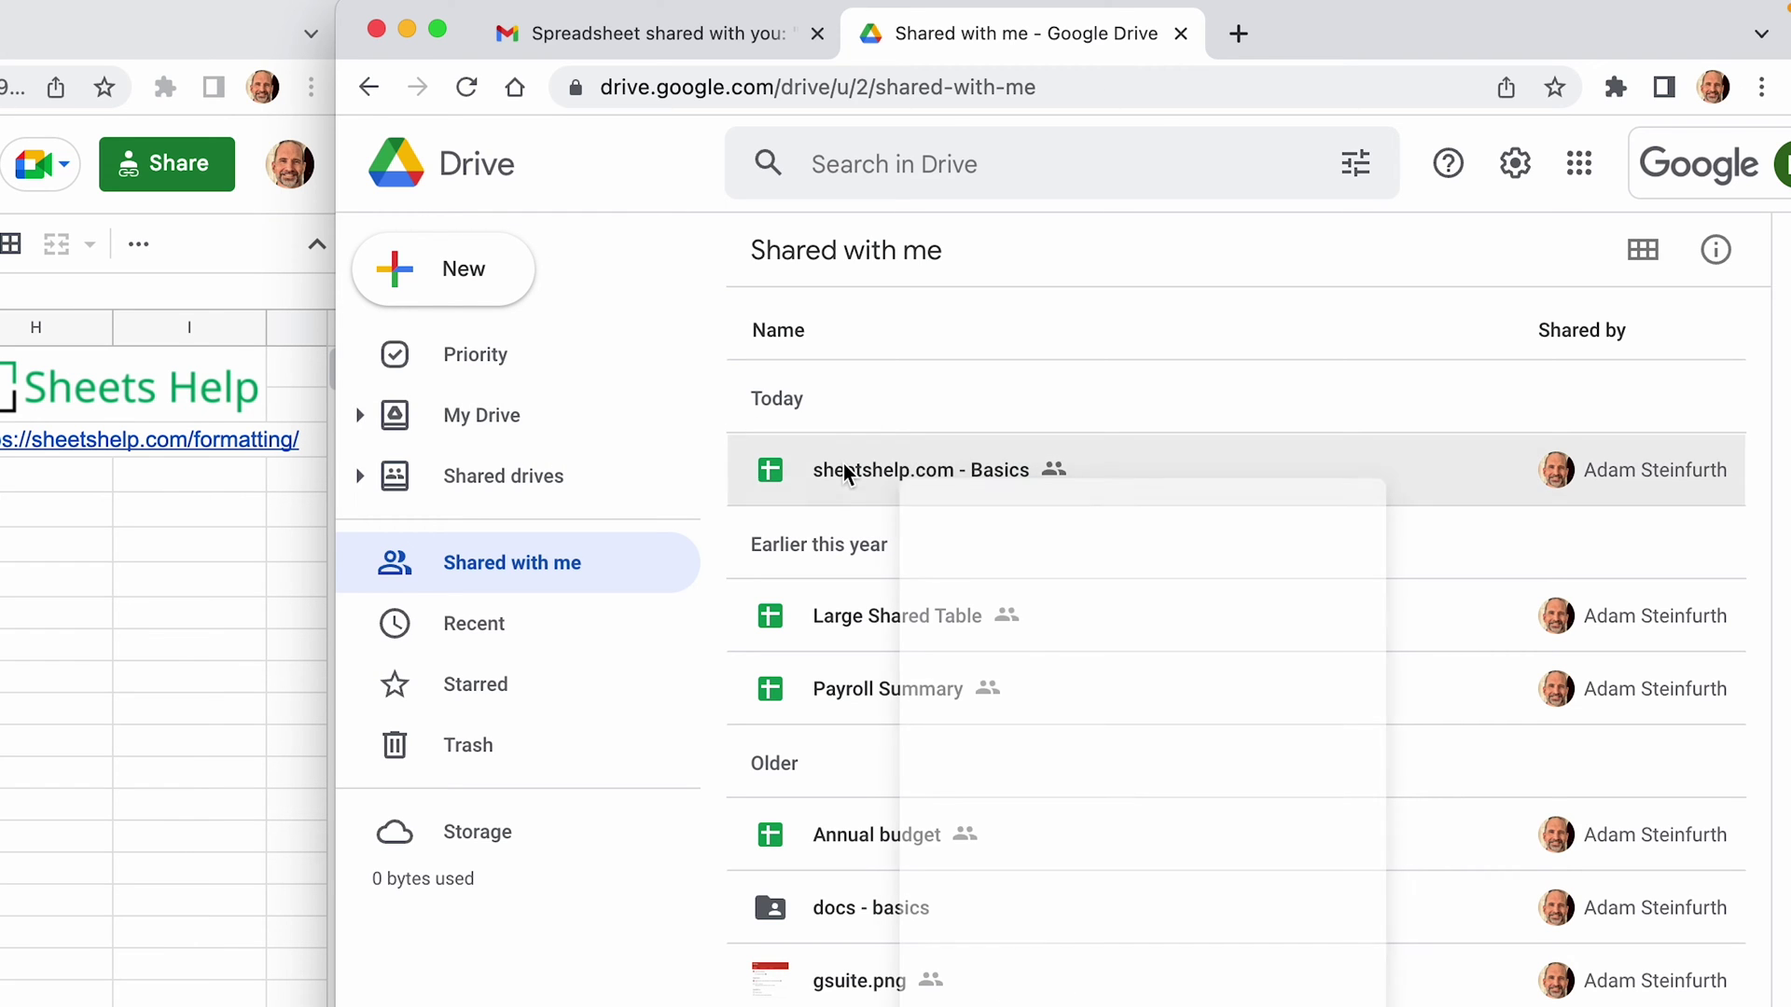
{"action": "left_click", "coordinate": [845, 473]}
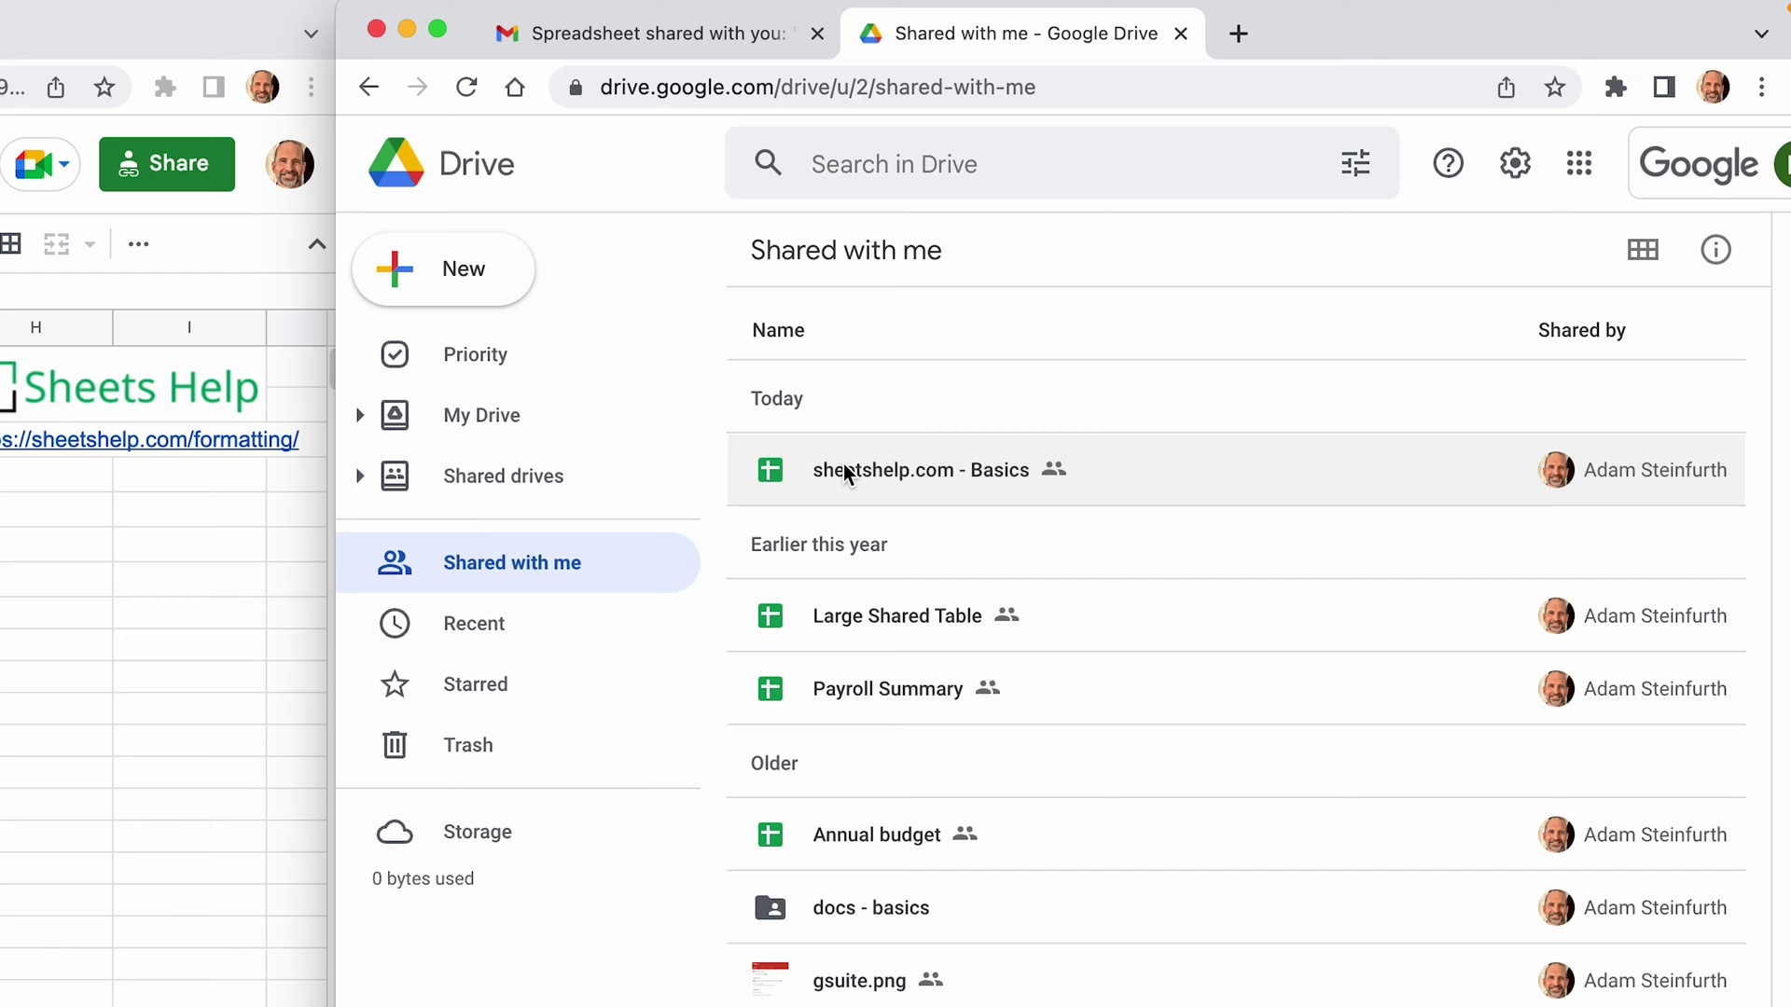
{"action": "double_click", "coordinate": [844, 470]}
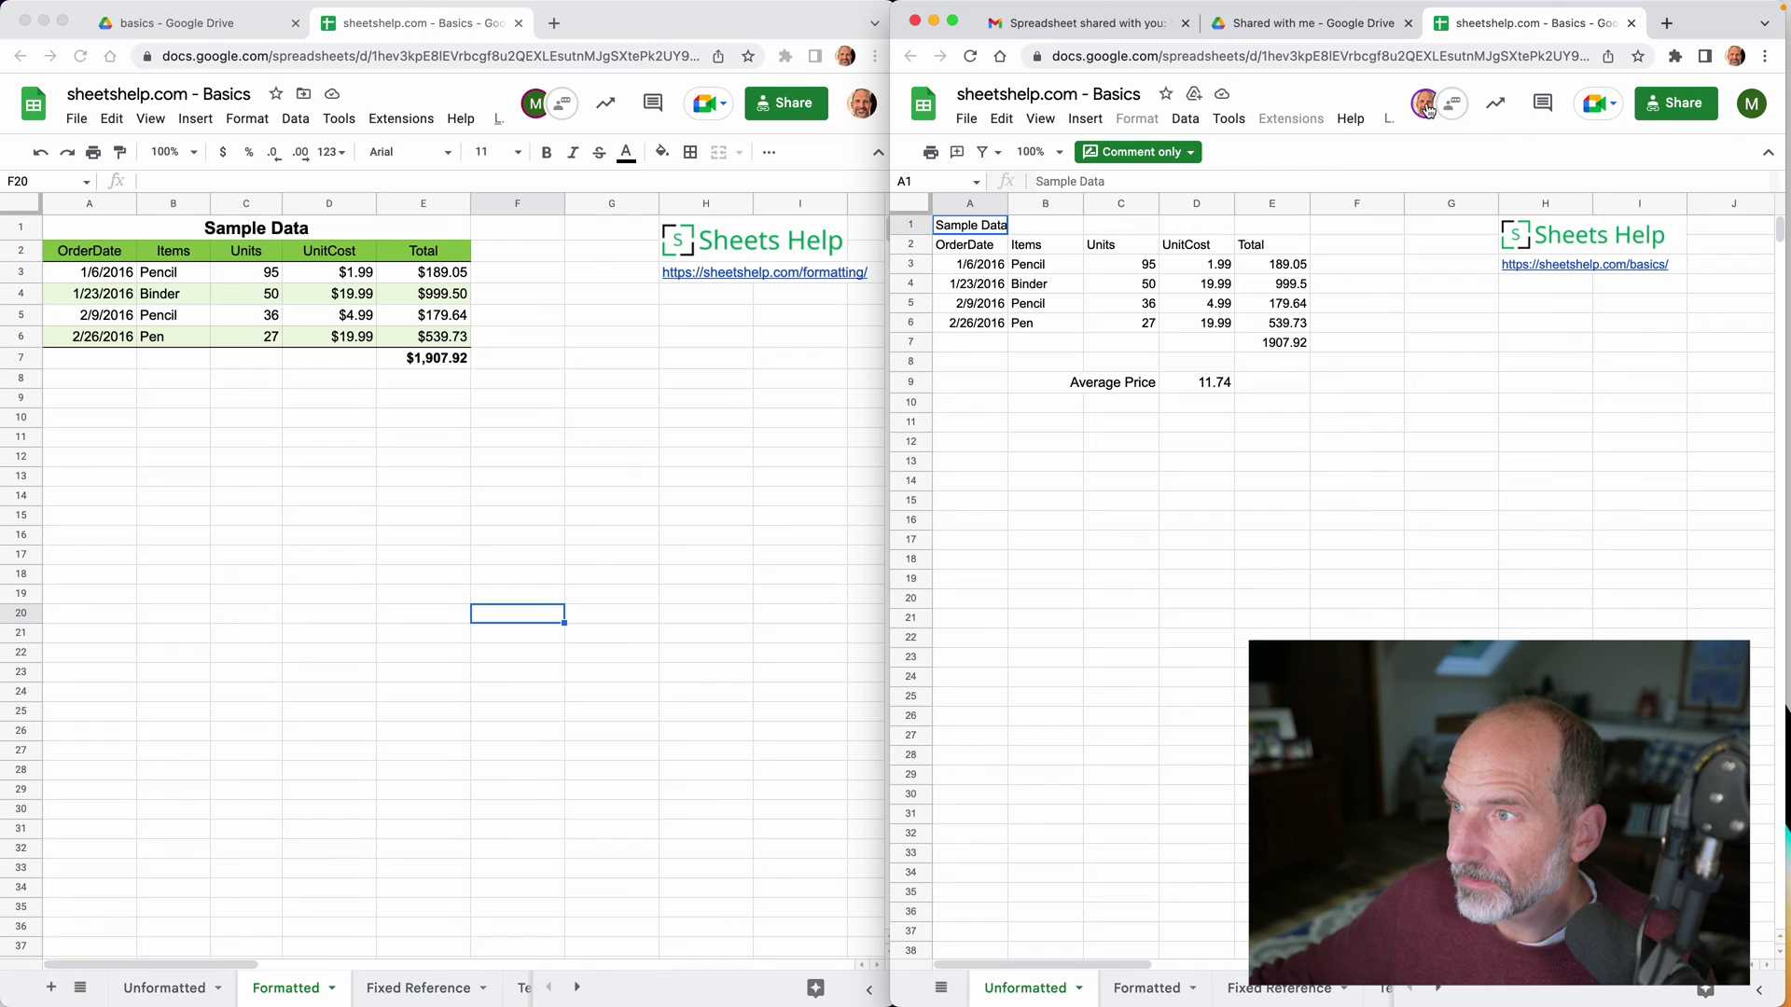
{"action": "mouse_move", "coordinate": [1424, 105]}
{"action": "left_click", "coordinate": [1450, 107]}
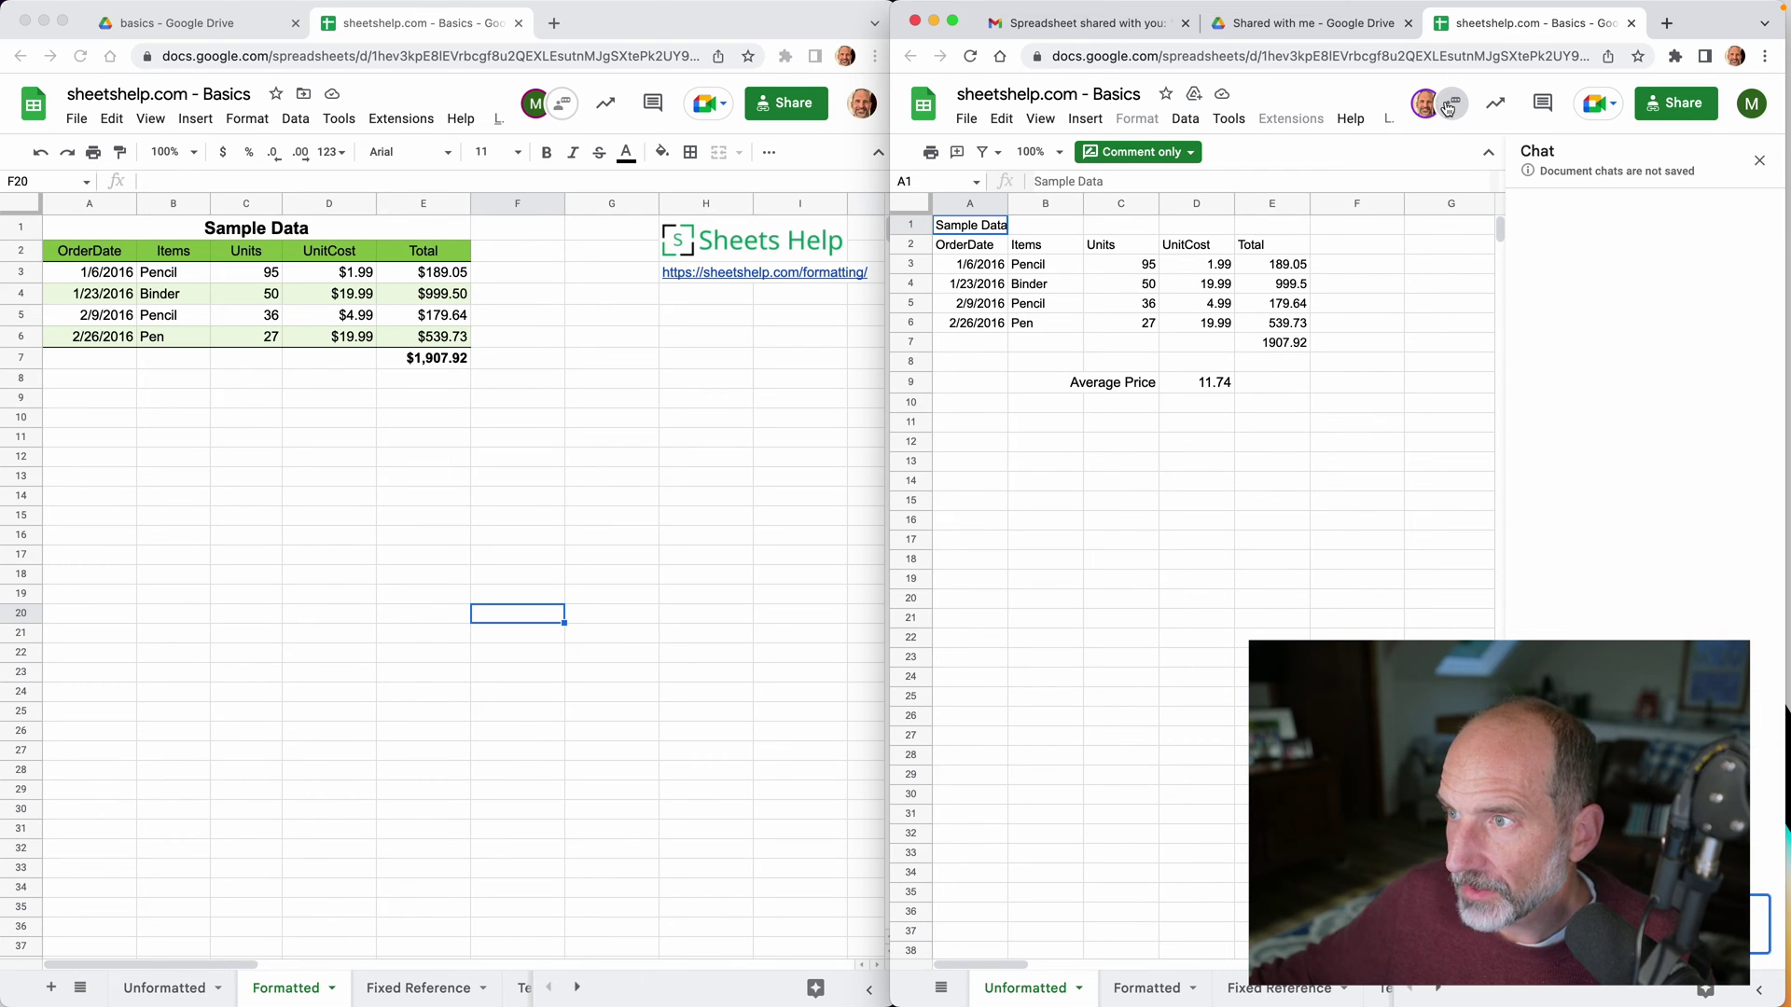
{"action": "left_click", "coordinate": [1450, 108]}
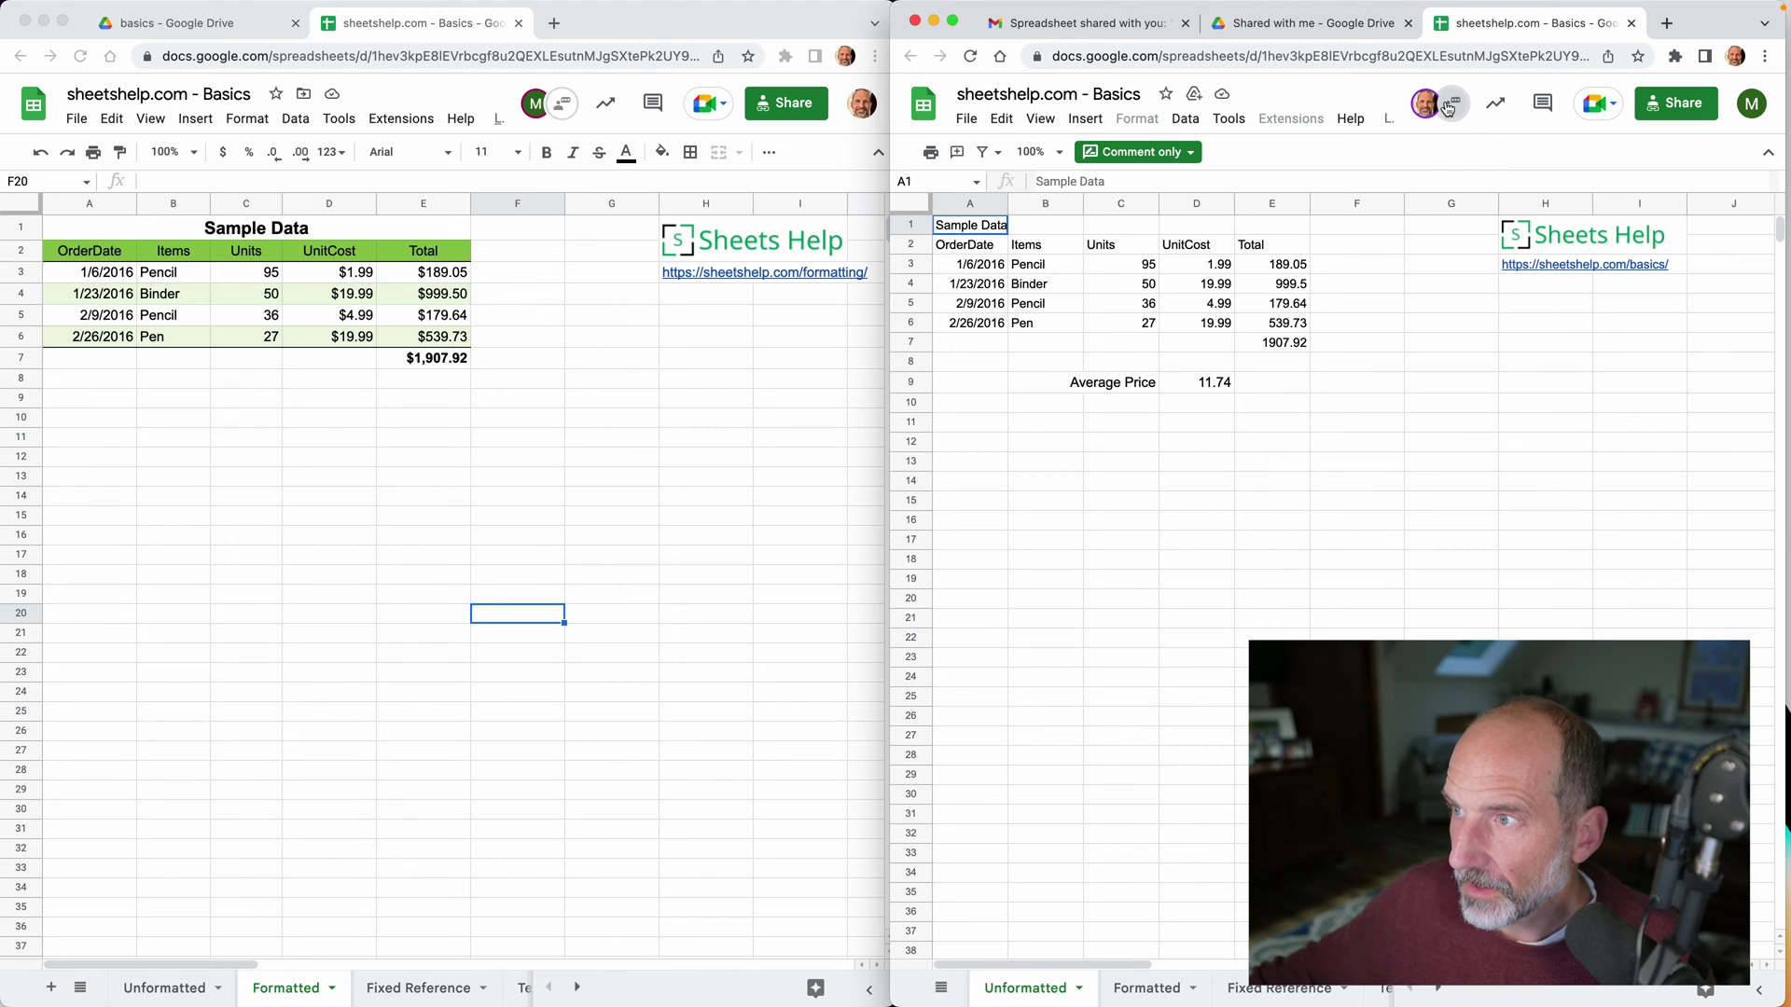
- Post a comment on cell E5 'This looks too high.' mentioning and assigned to the owner
{"action": "right_click", "coordinate": [1294, 306]}
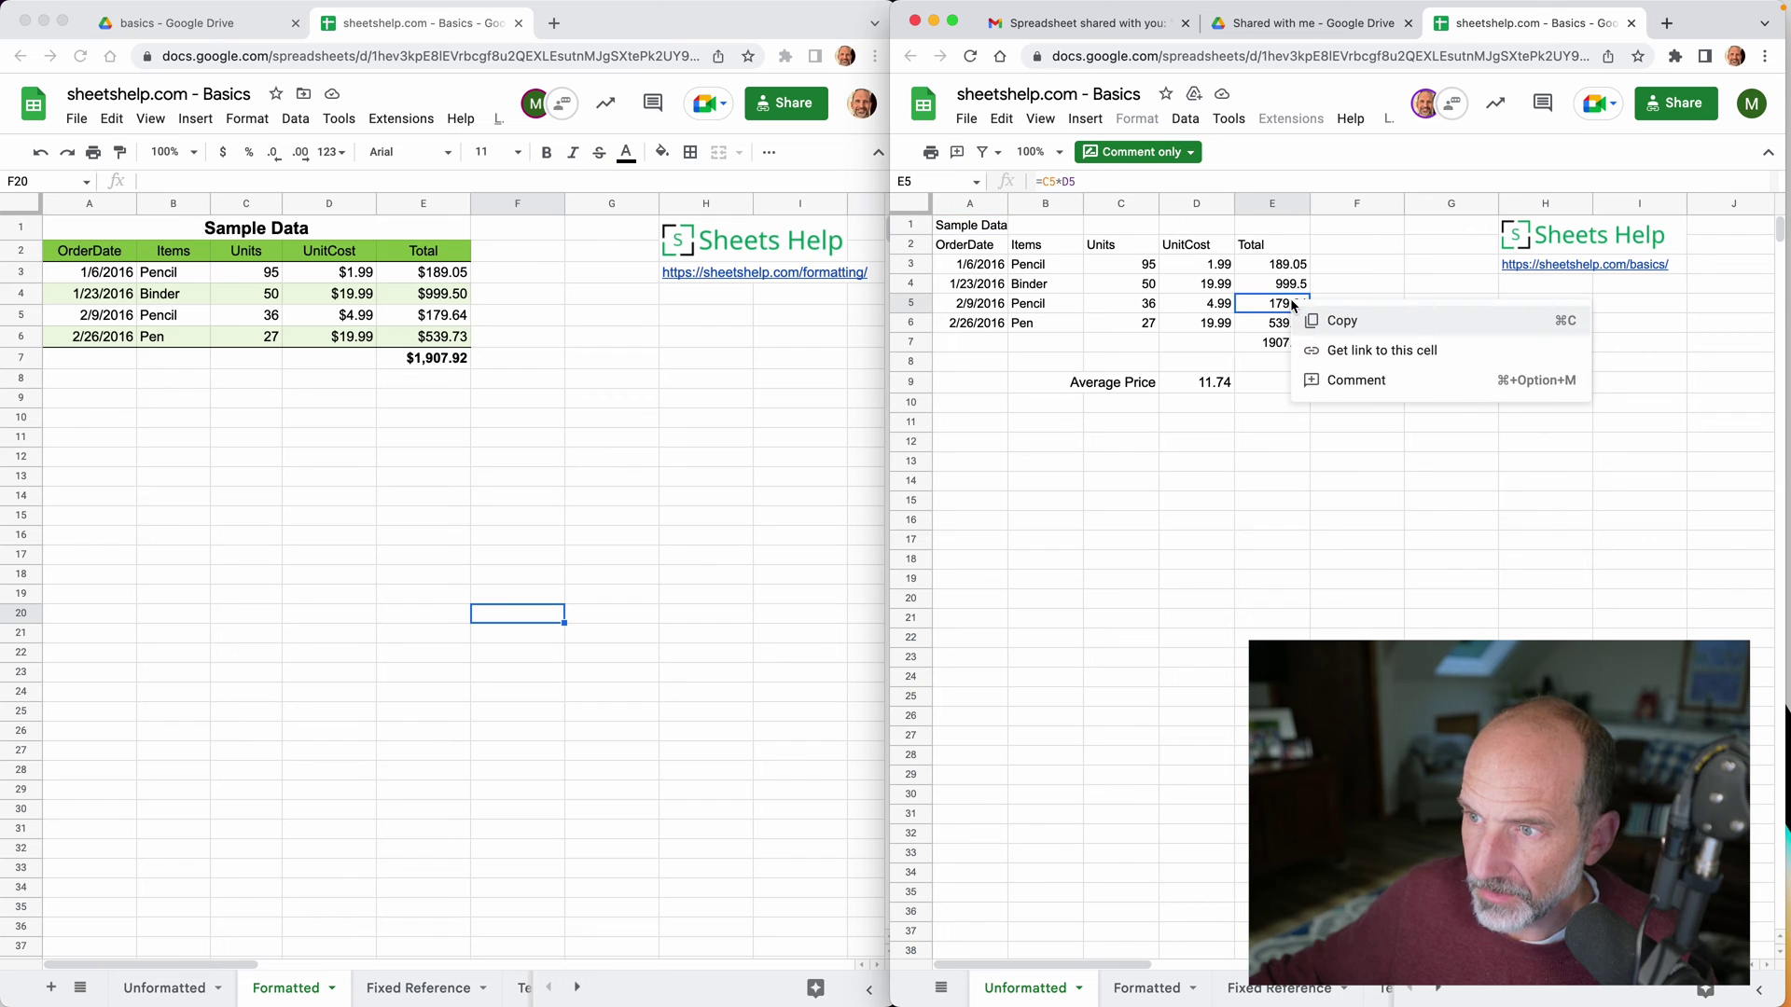
{"action": "left_click", "coordinate": [1357, 381]}
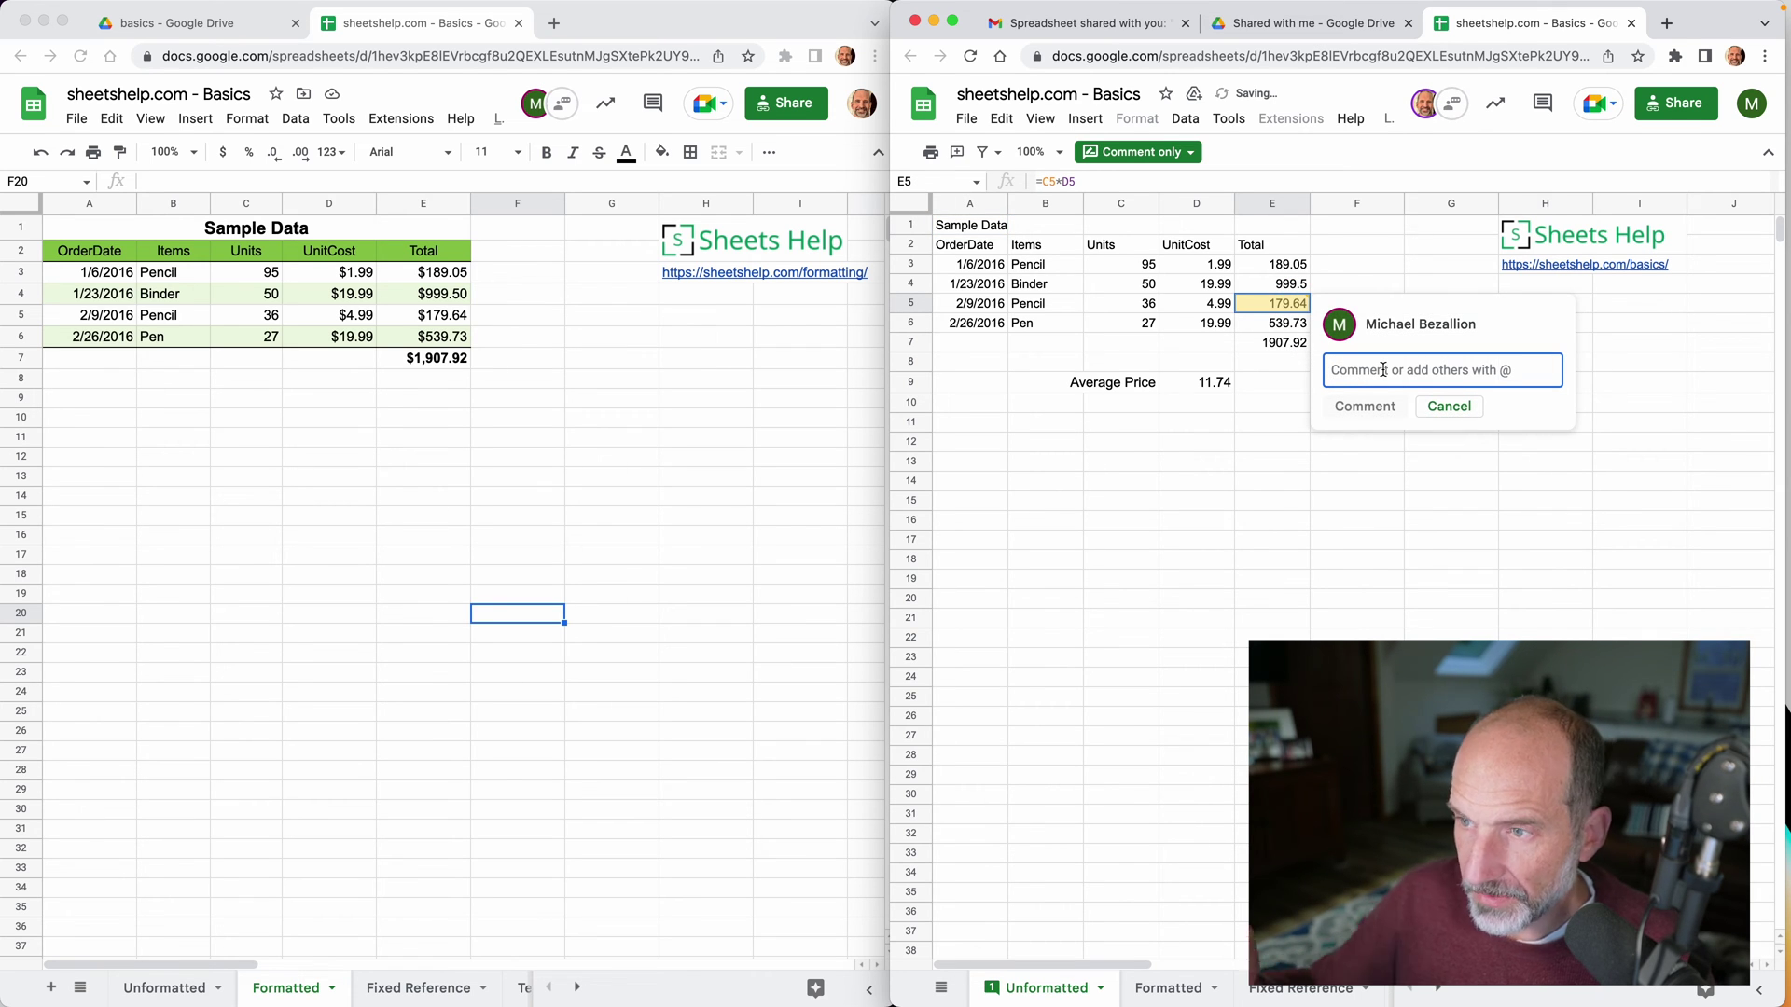
{"action": "type", "text": "@a"}
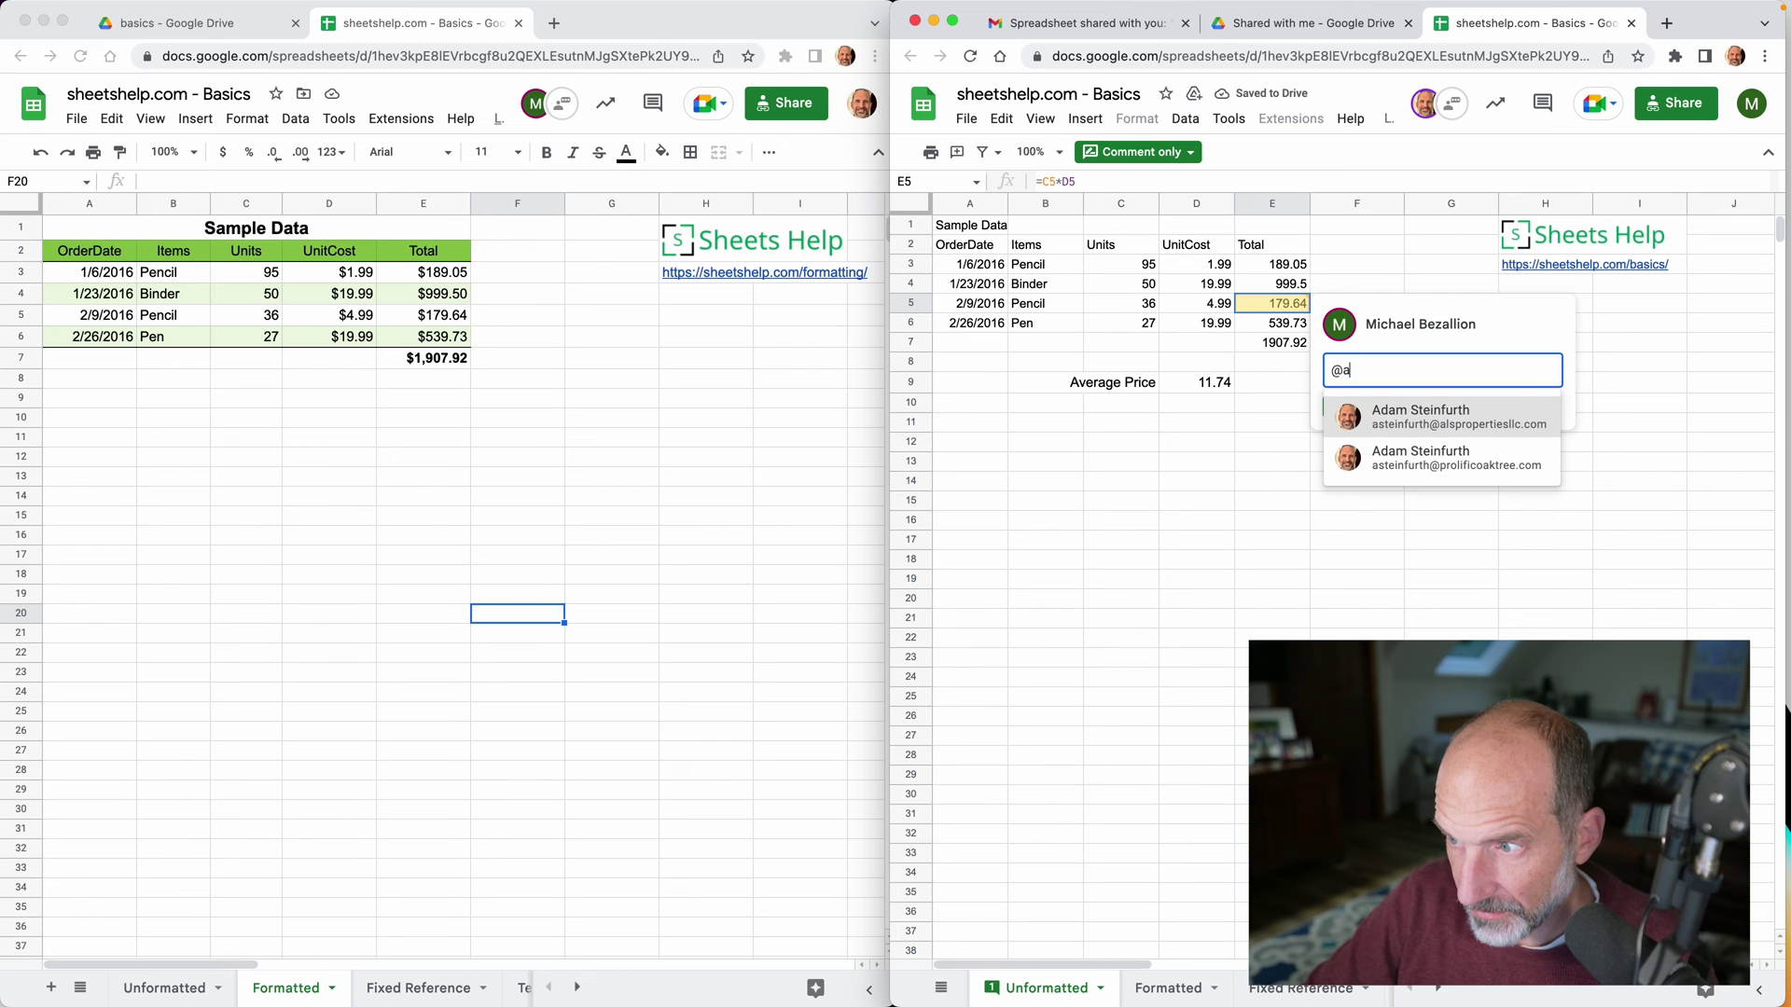
{"action": "key", "text": "Return"}
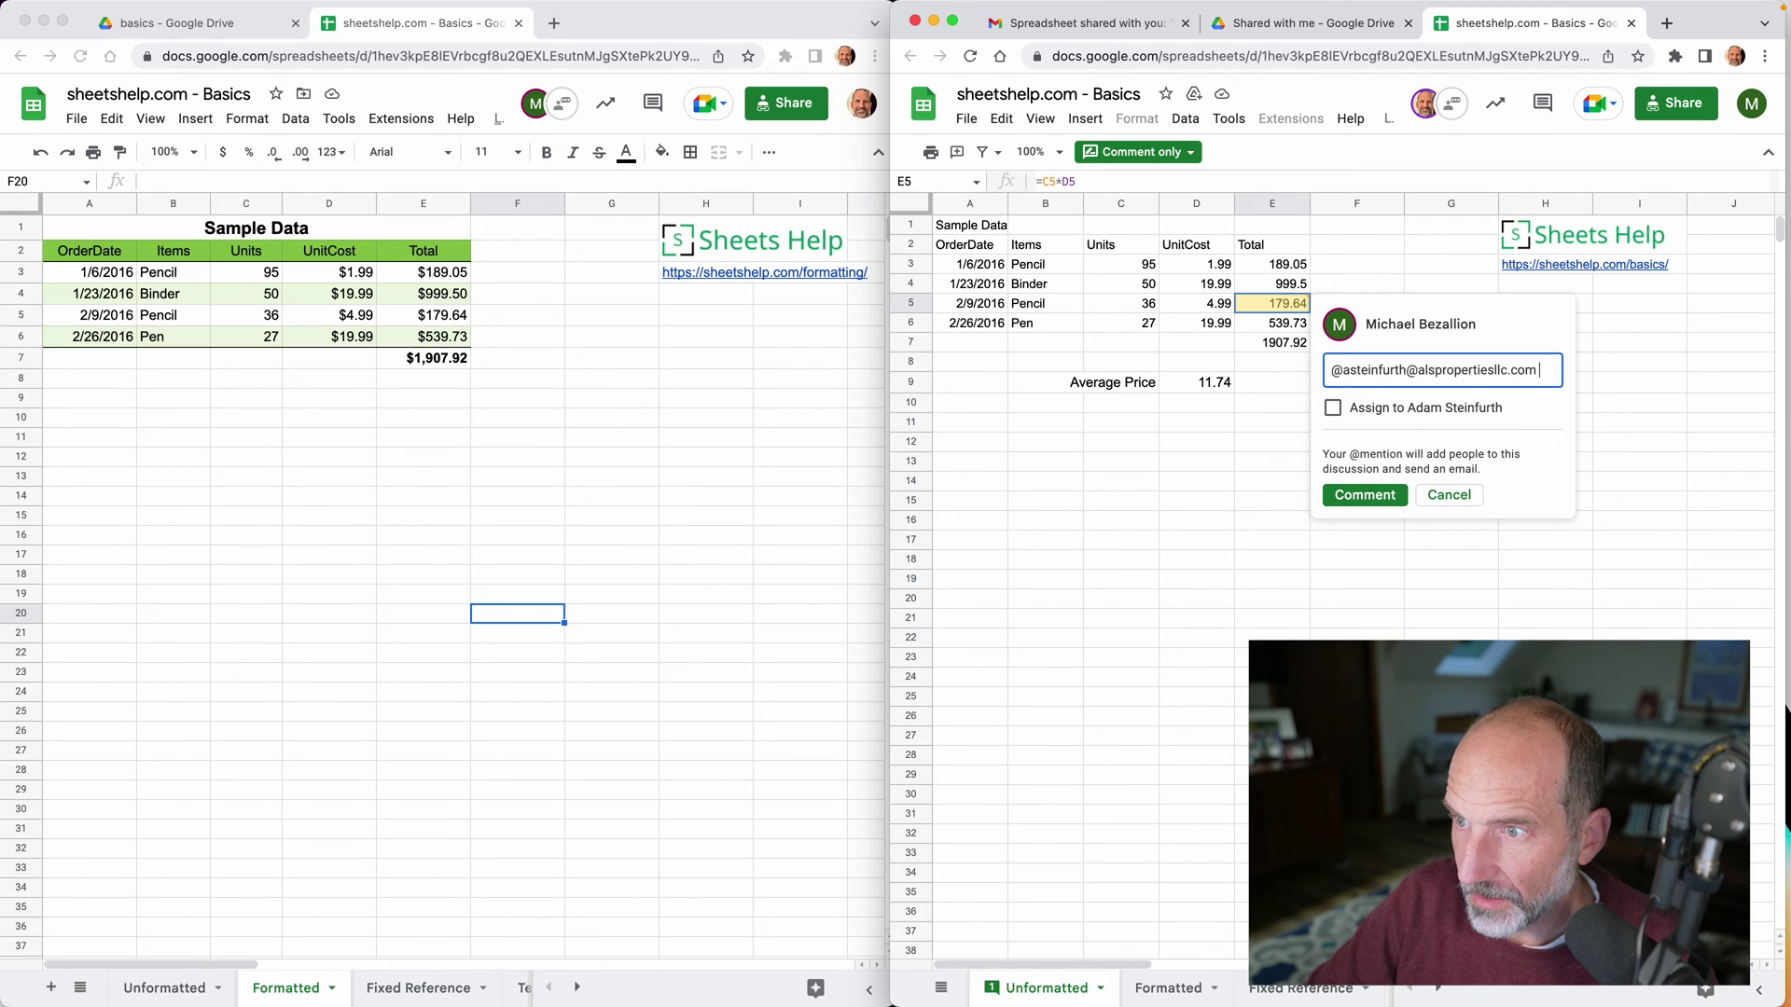
{"action": "type", "text": "his looks too high"}
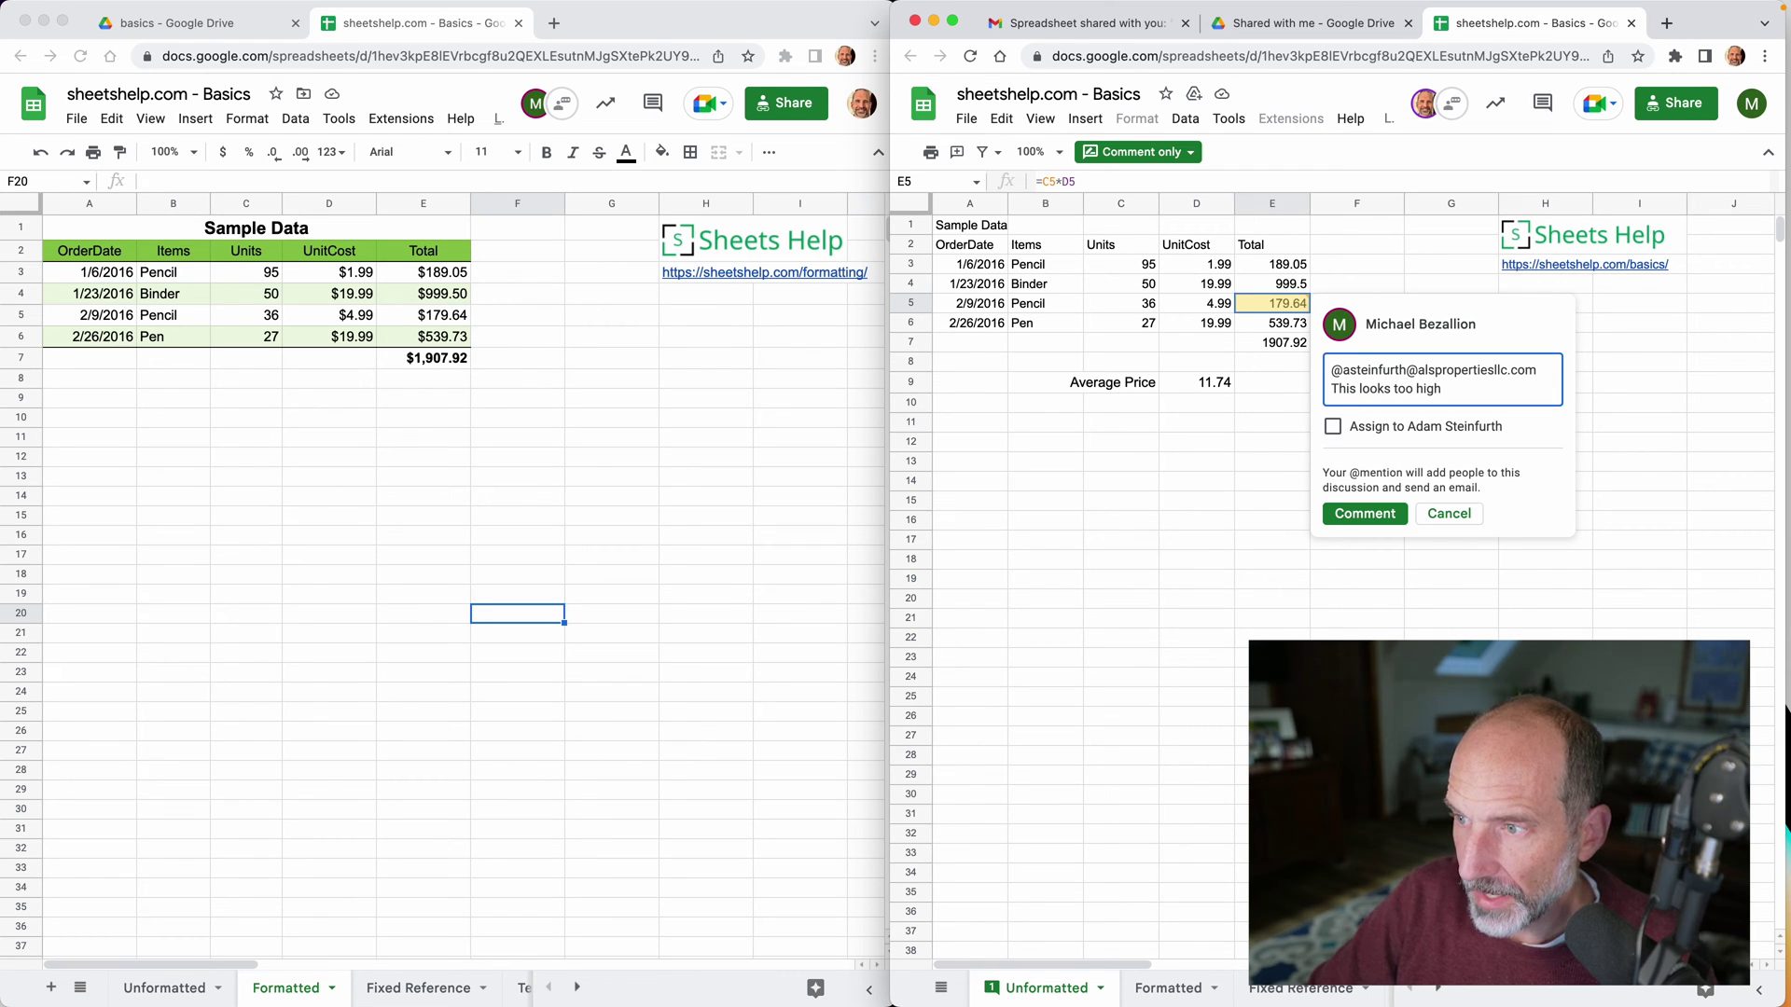
{"action": "type", "text": "."}
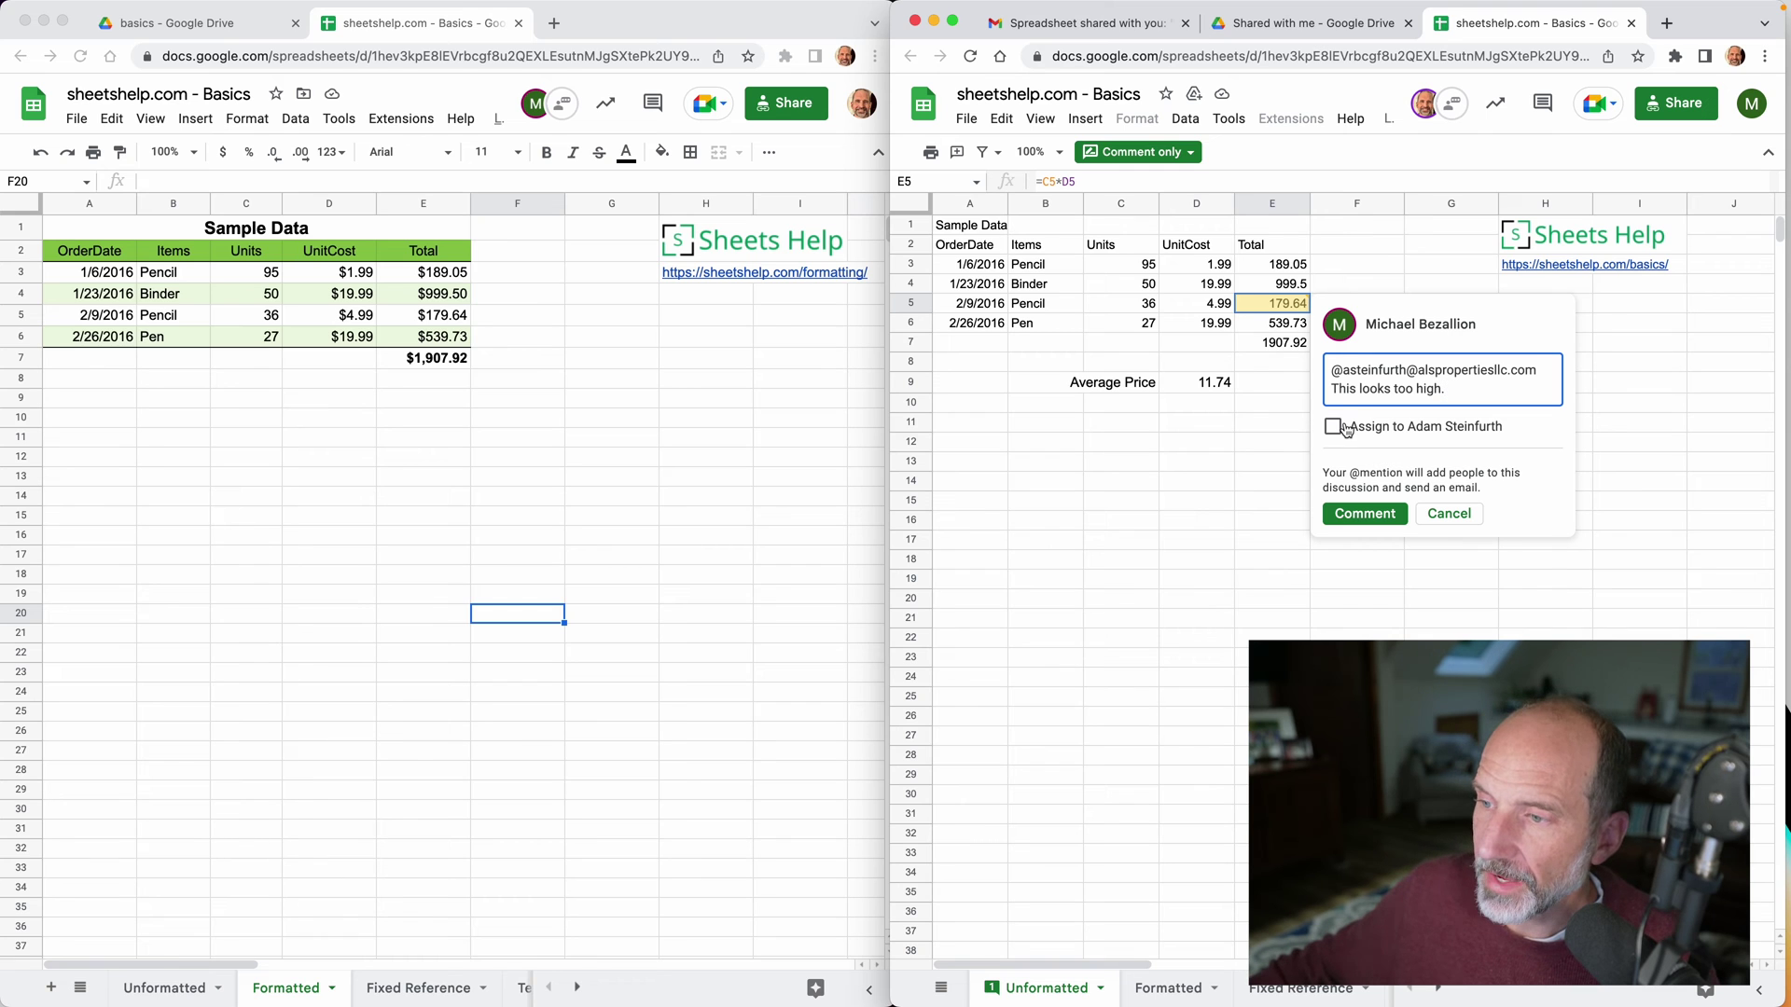
{"action": "left_click", "coordinate": [1335, 426]}
{"action": "left_click", "coordinate": [1354, 514]}
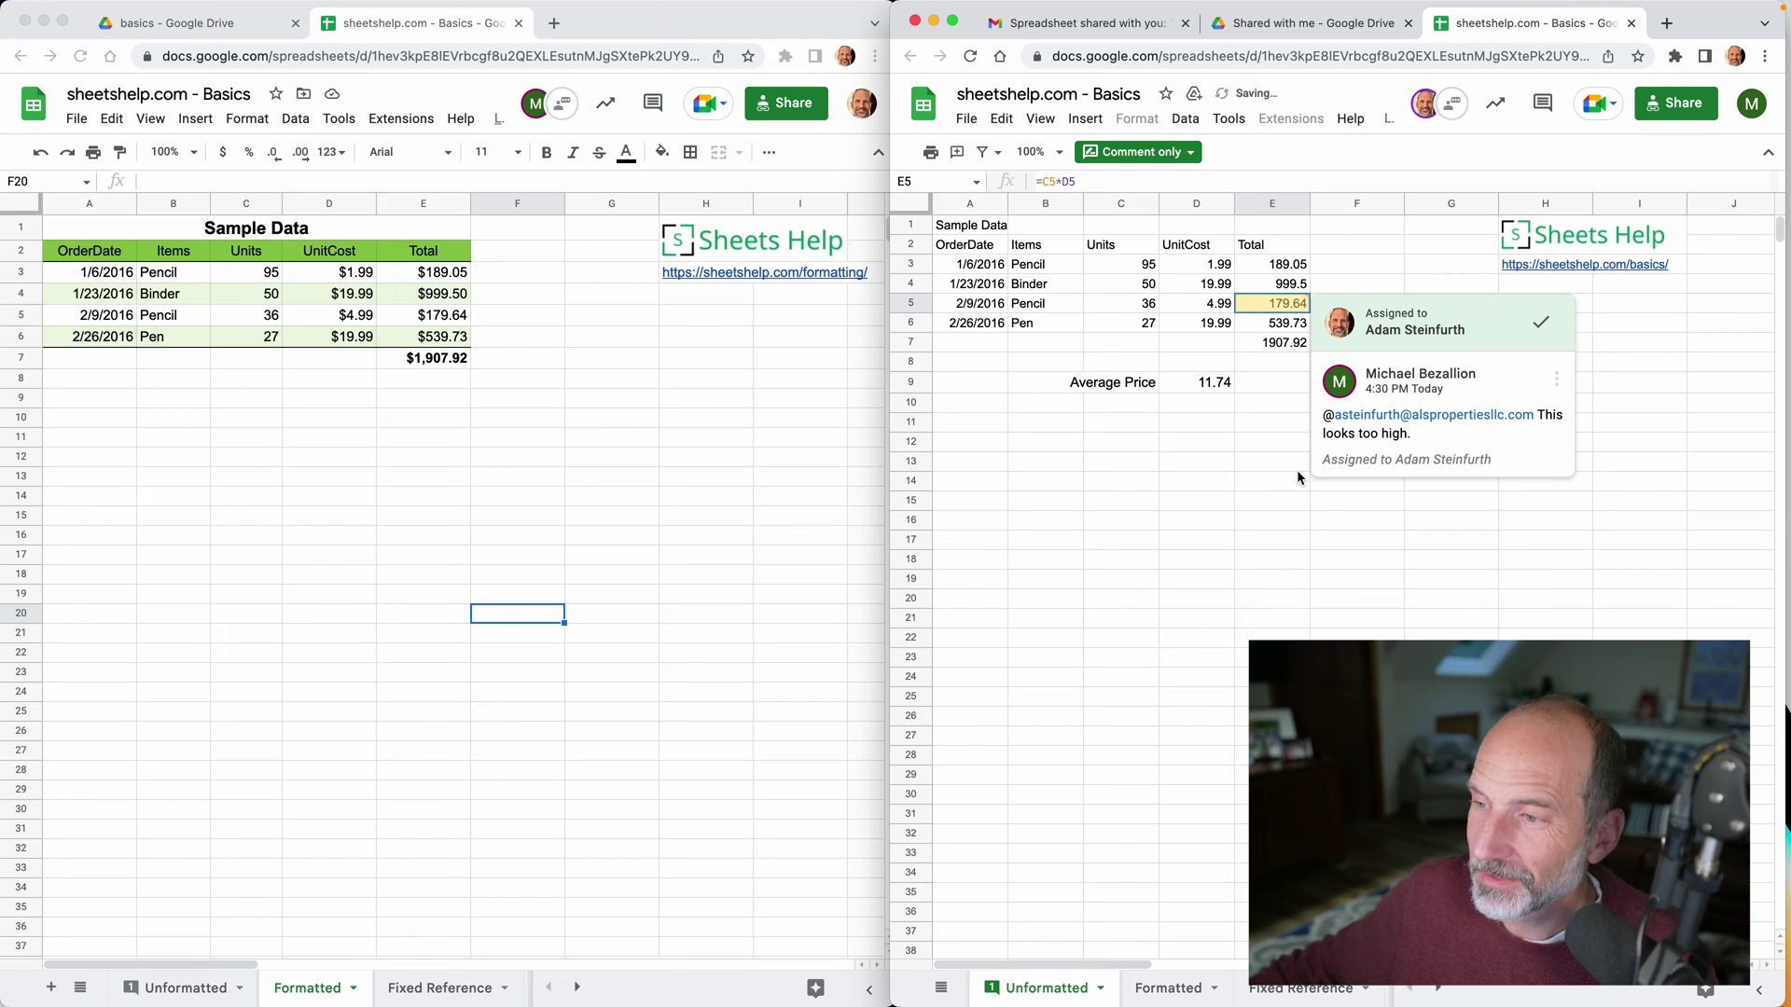
{"action": "left_click", "coordinate": [621, 386]}
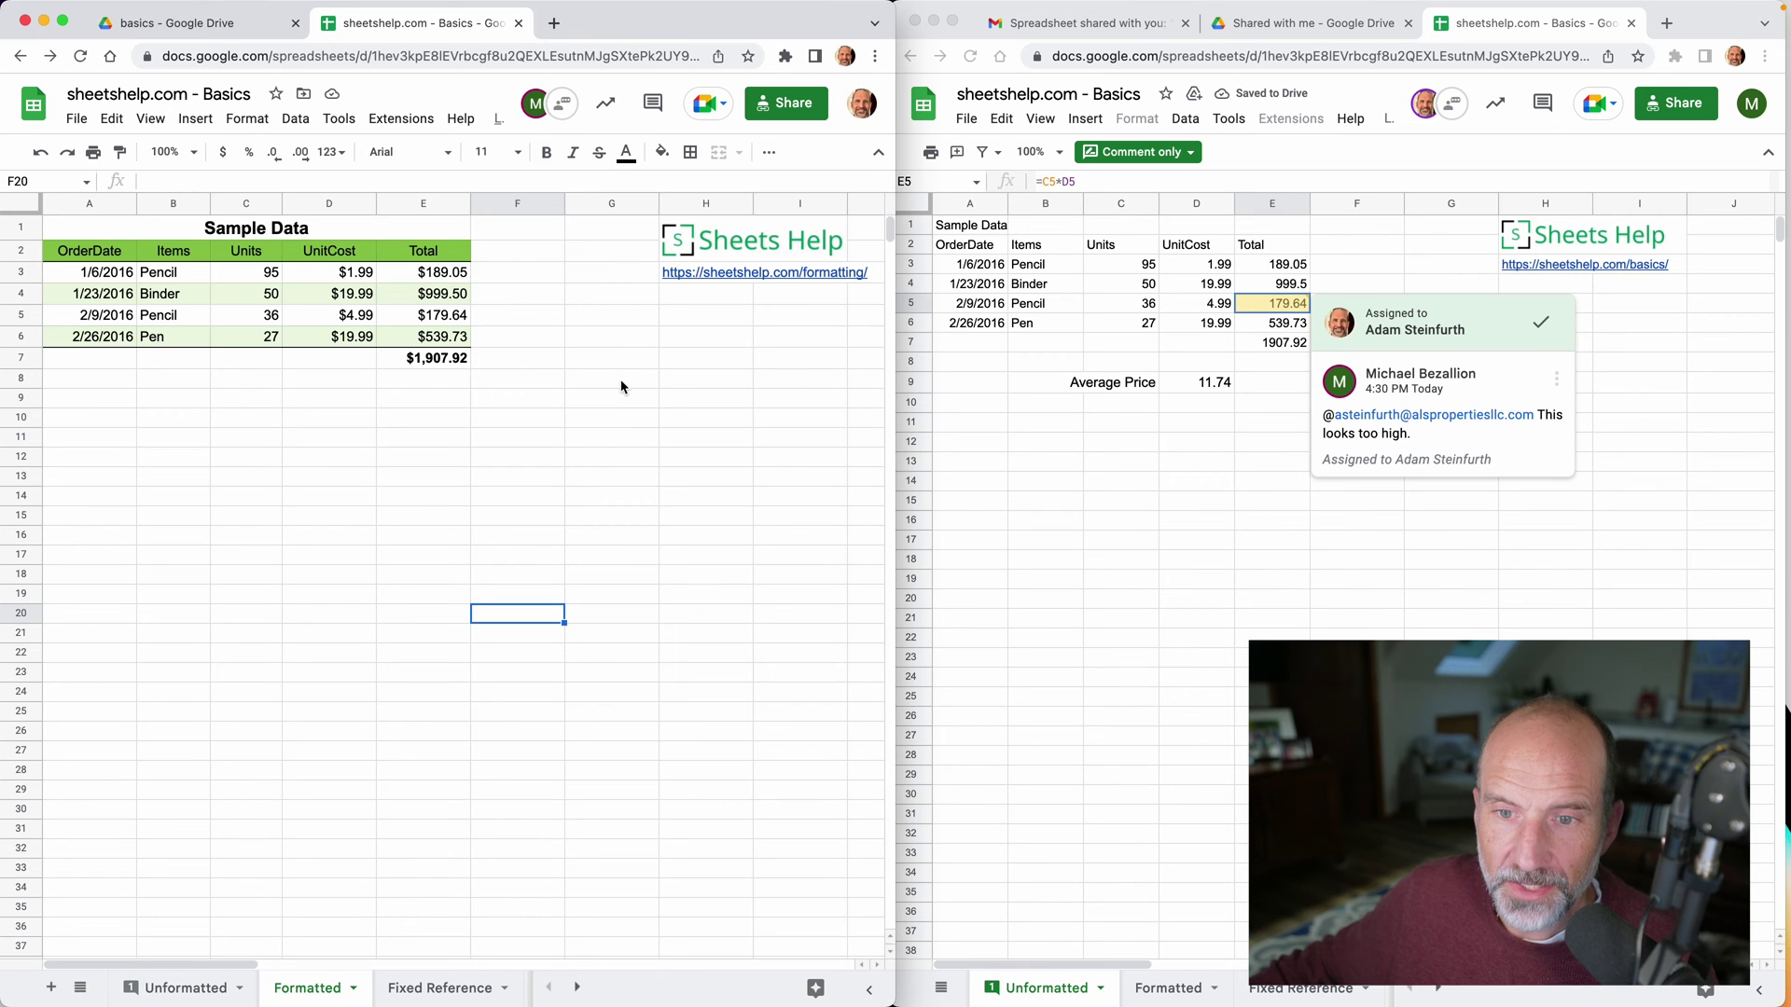
- Go to the Unformatted sheet in the owner's window and open the E5 comment thread
{"action": "left_click", "coordinate": [602, 389]}
{"action": "key", "text": "Left"}
{"action": "key", "text": "Left"}
{"action": "key", "text": "Up"}
{"action": "key", "text": "Up"}
{"action": "key", "text": "Up"}
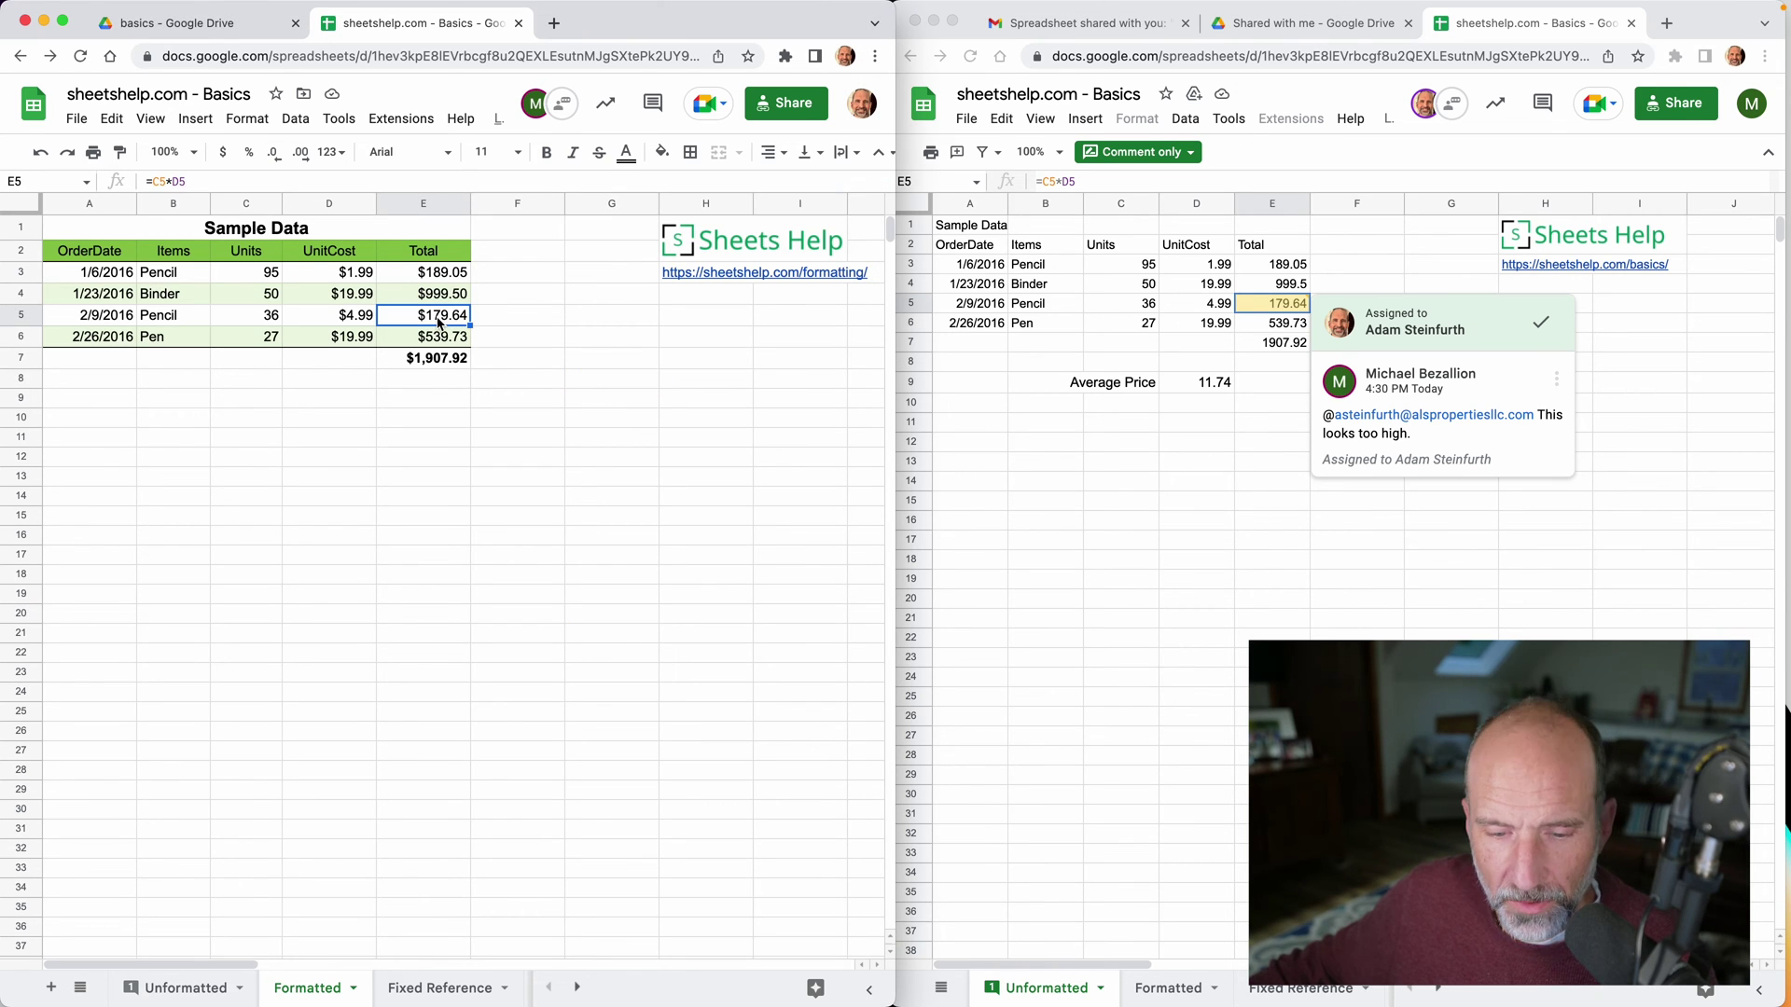
{"action": "left_click", "coordinate": [203, 982]}
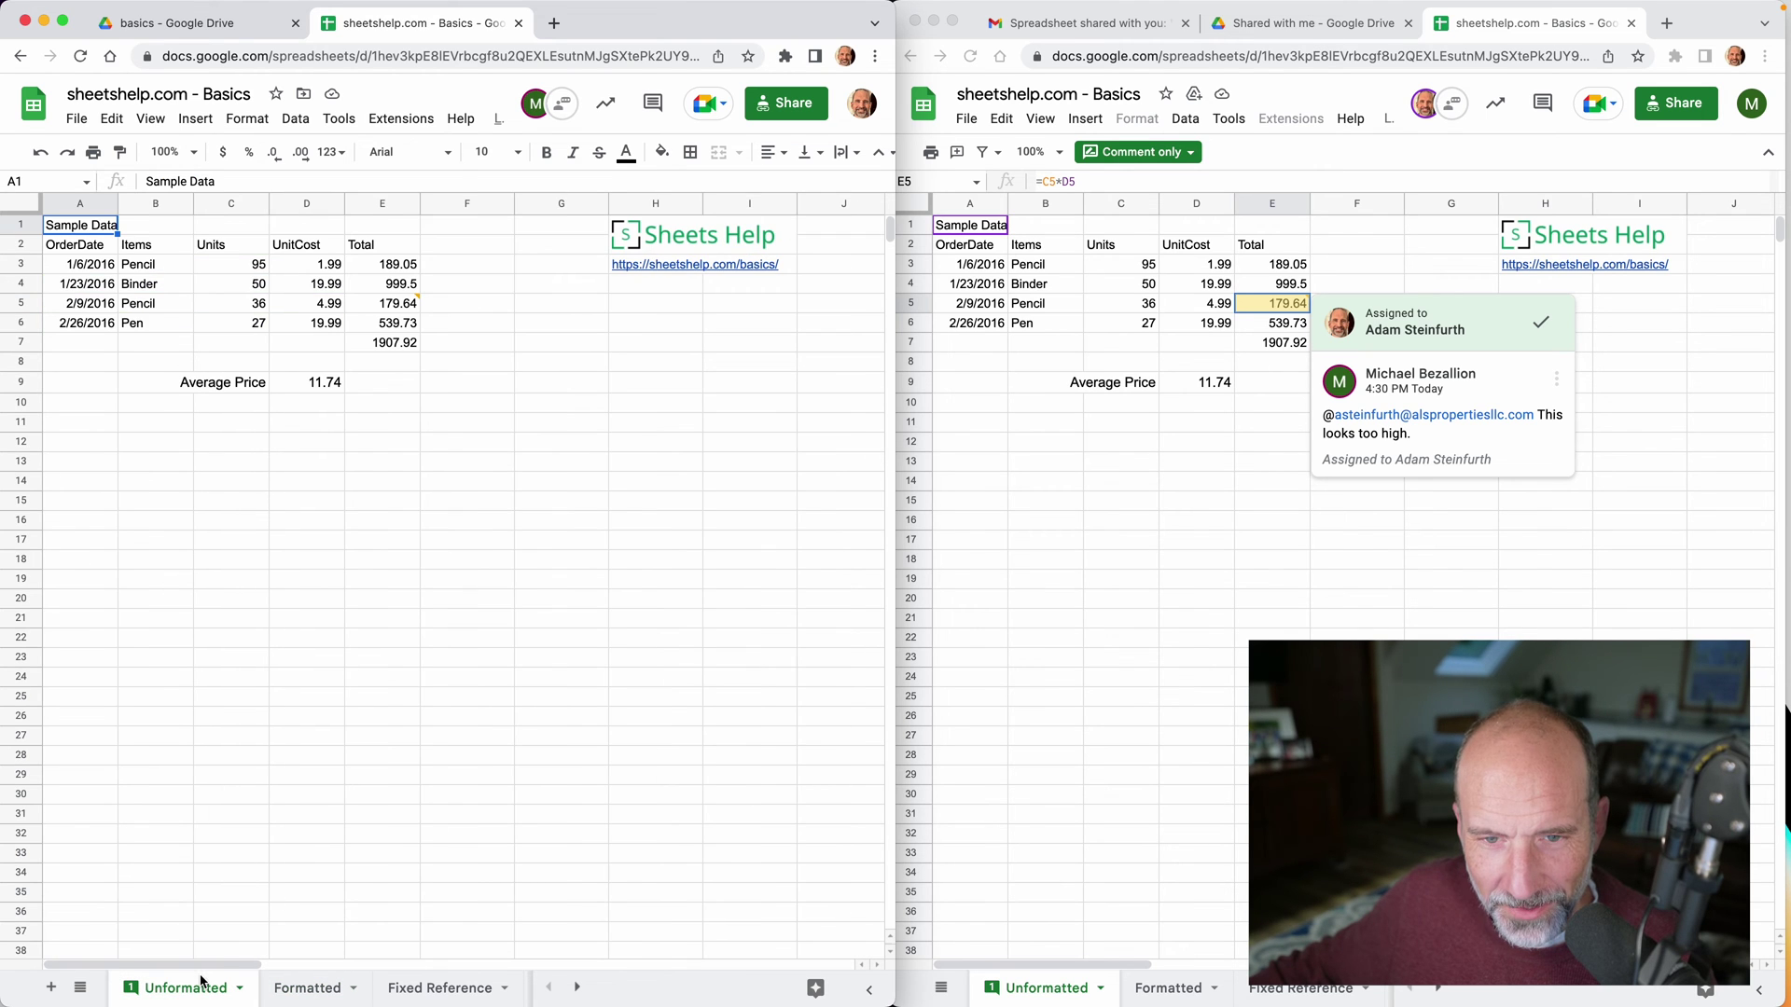
{"action": "left_click", "coordinate": [398, 306]}
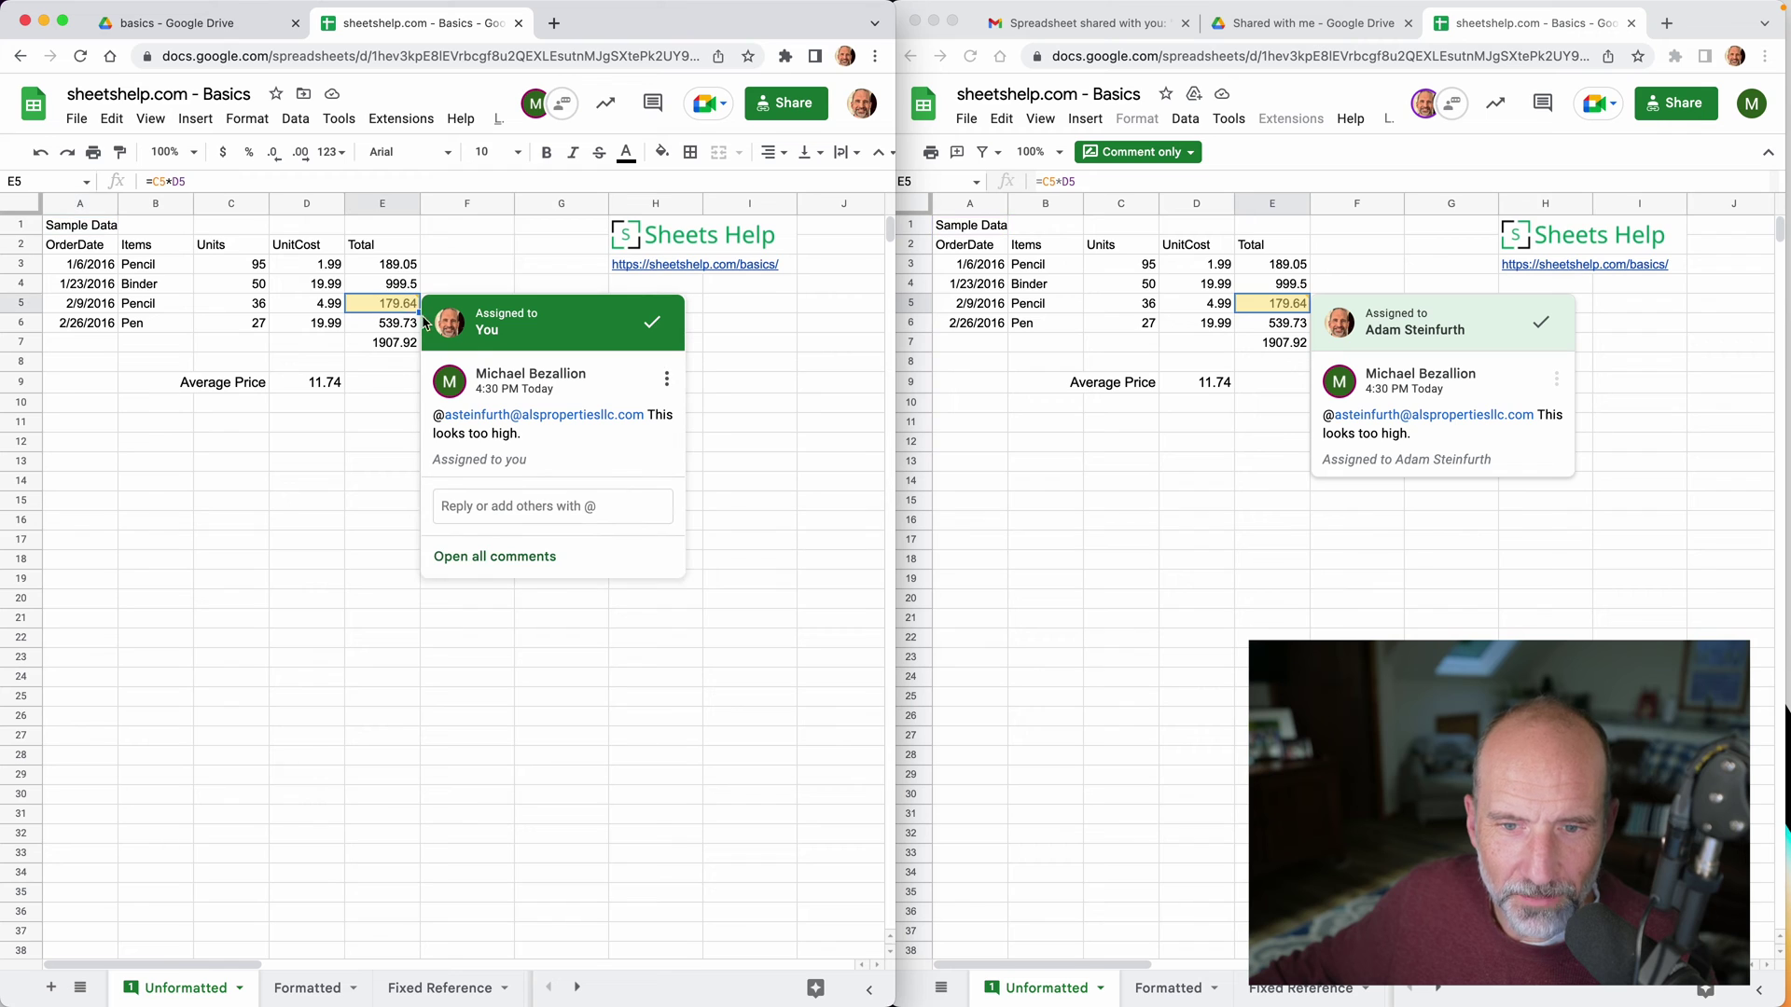
- Reply mentioning the comment's author and reassign the E5 comment back to them
{"action": "left_click", "coordinate": [526, 505]}
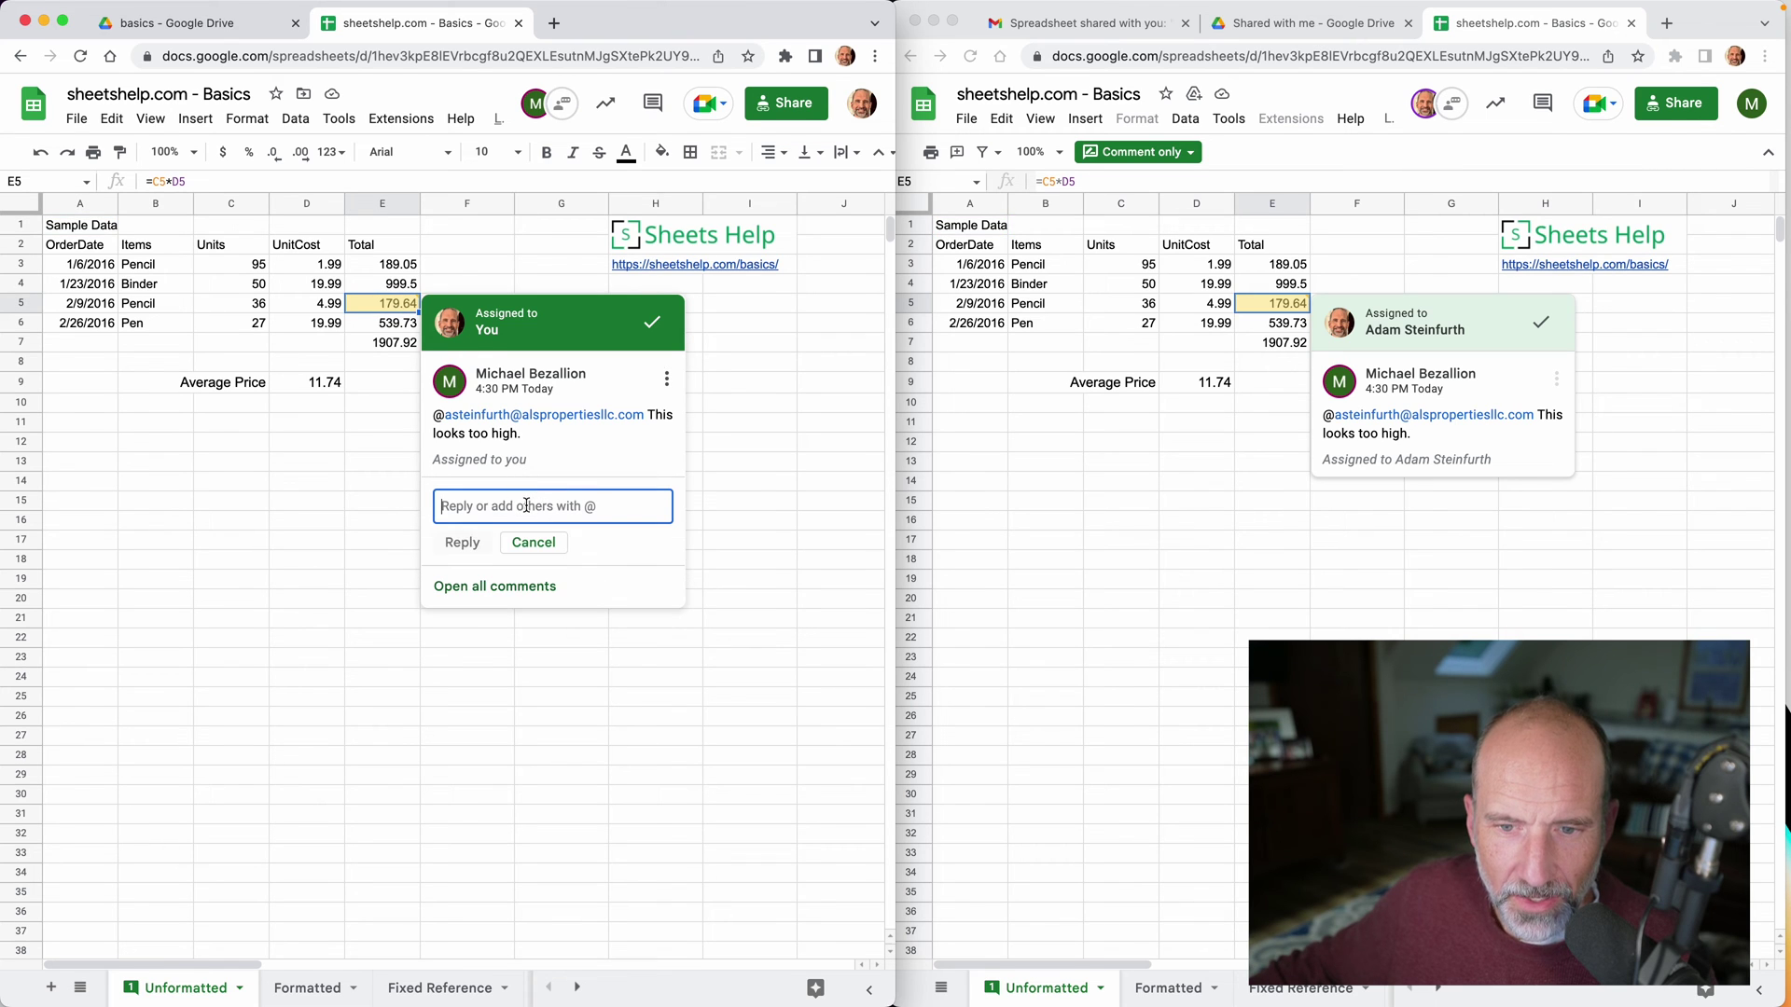
{"action": "type", "text": "sdfwerwwe"}
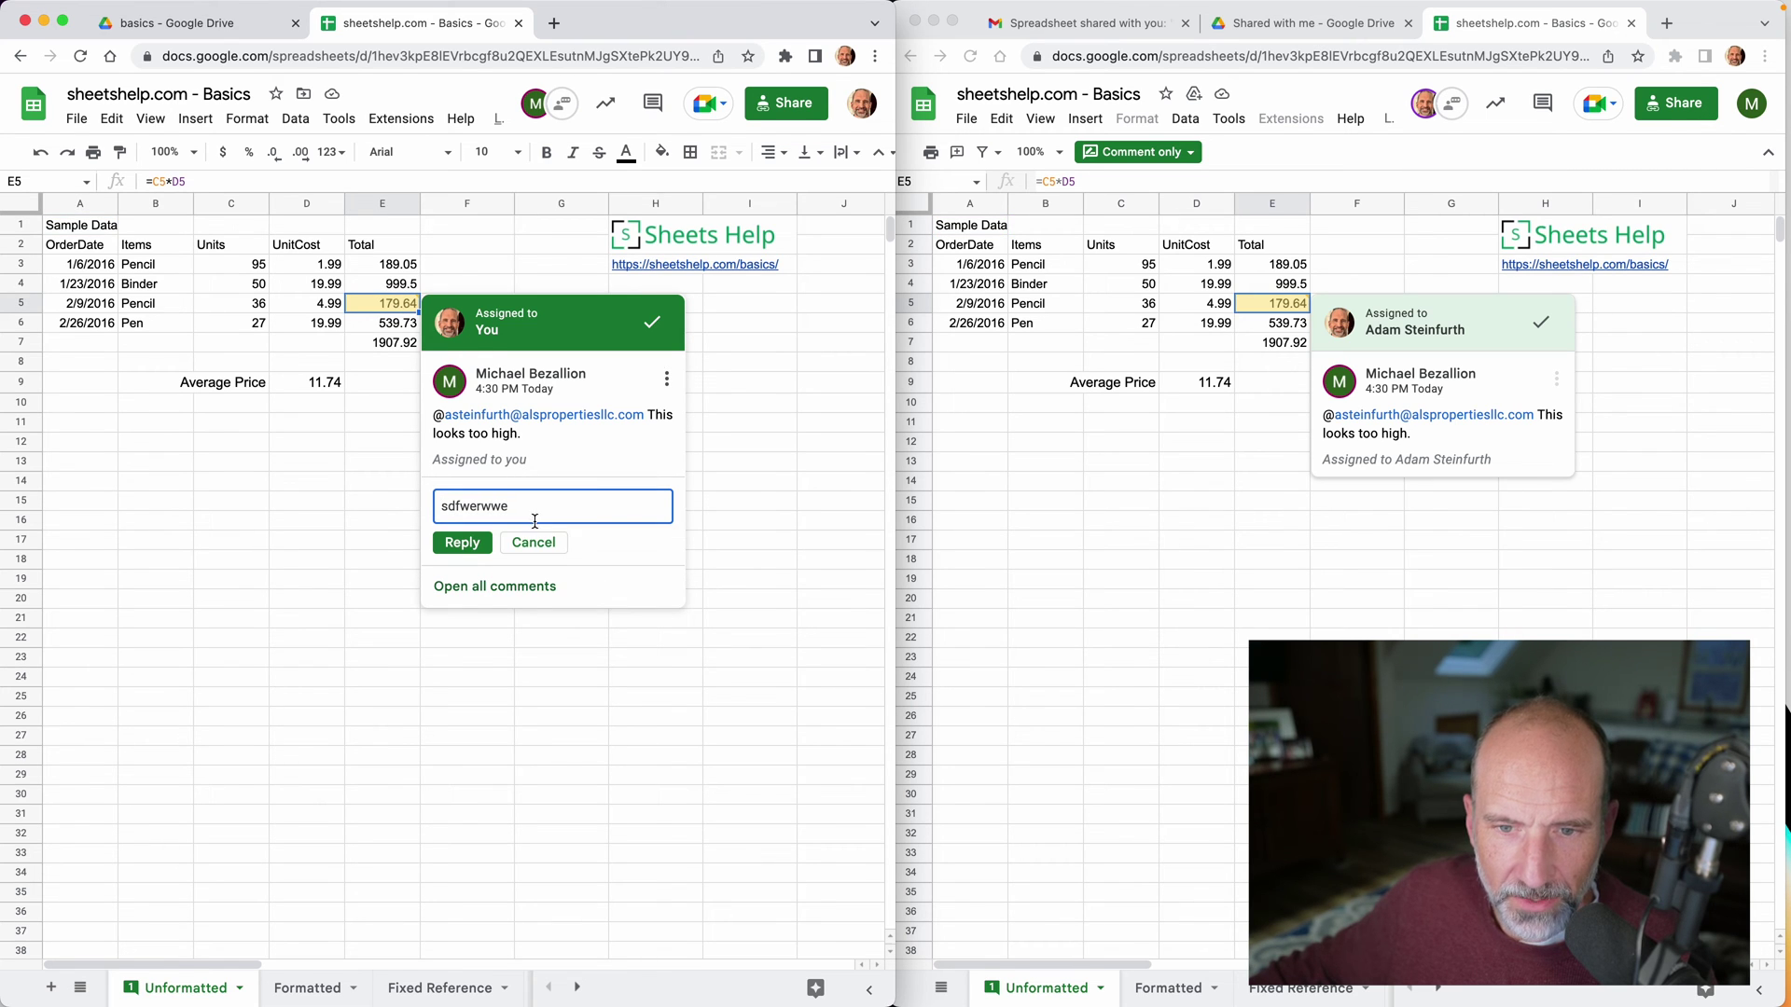
{"action": "left_click_drag", "start_coordinate": [527, 508], "coordinate": [388, 513]}
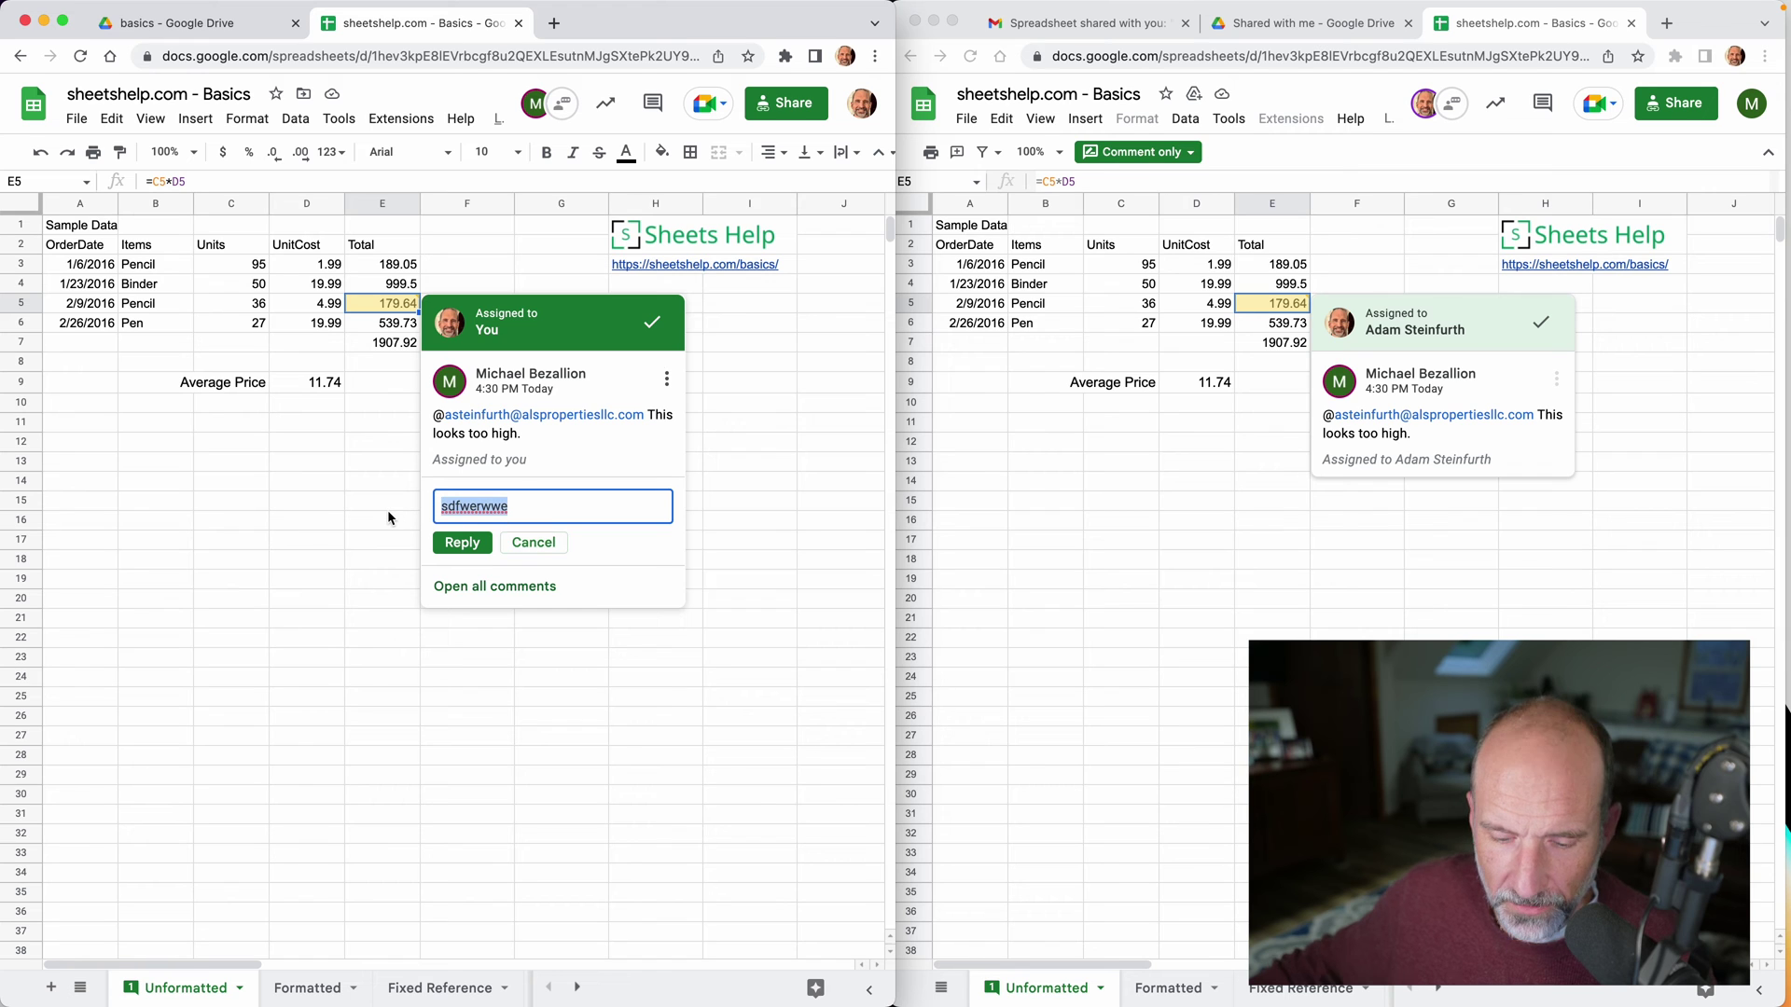
{"action": "type", "text": "@mi"}
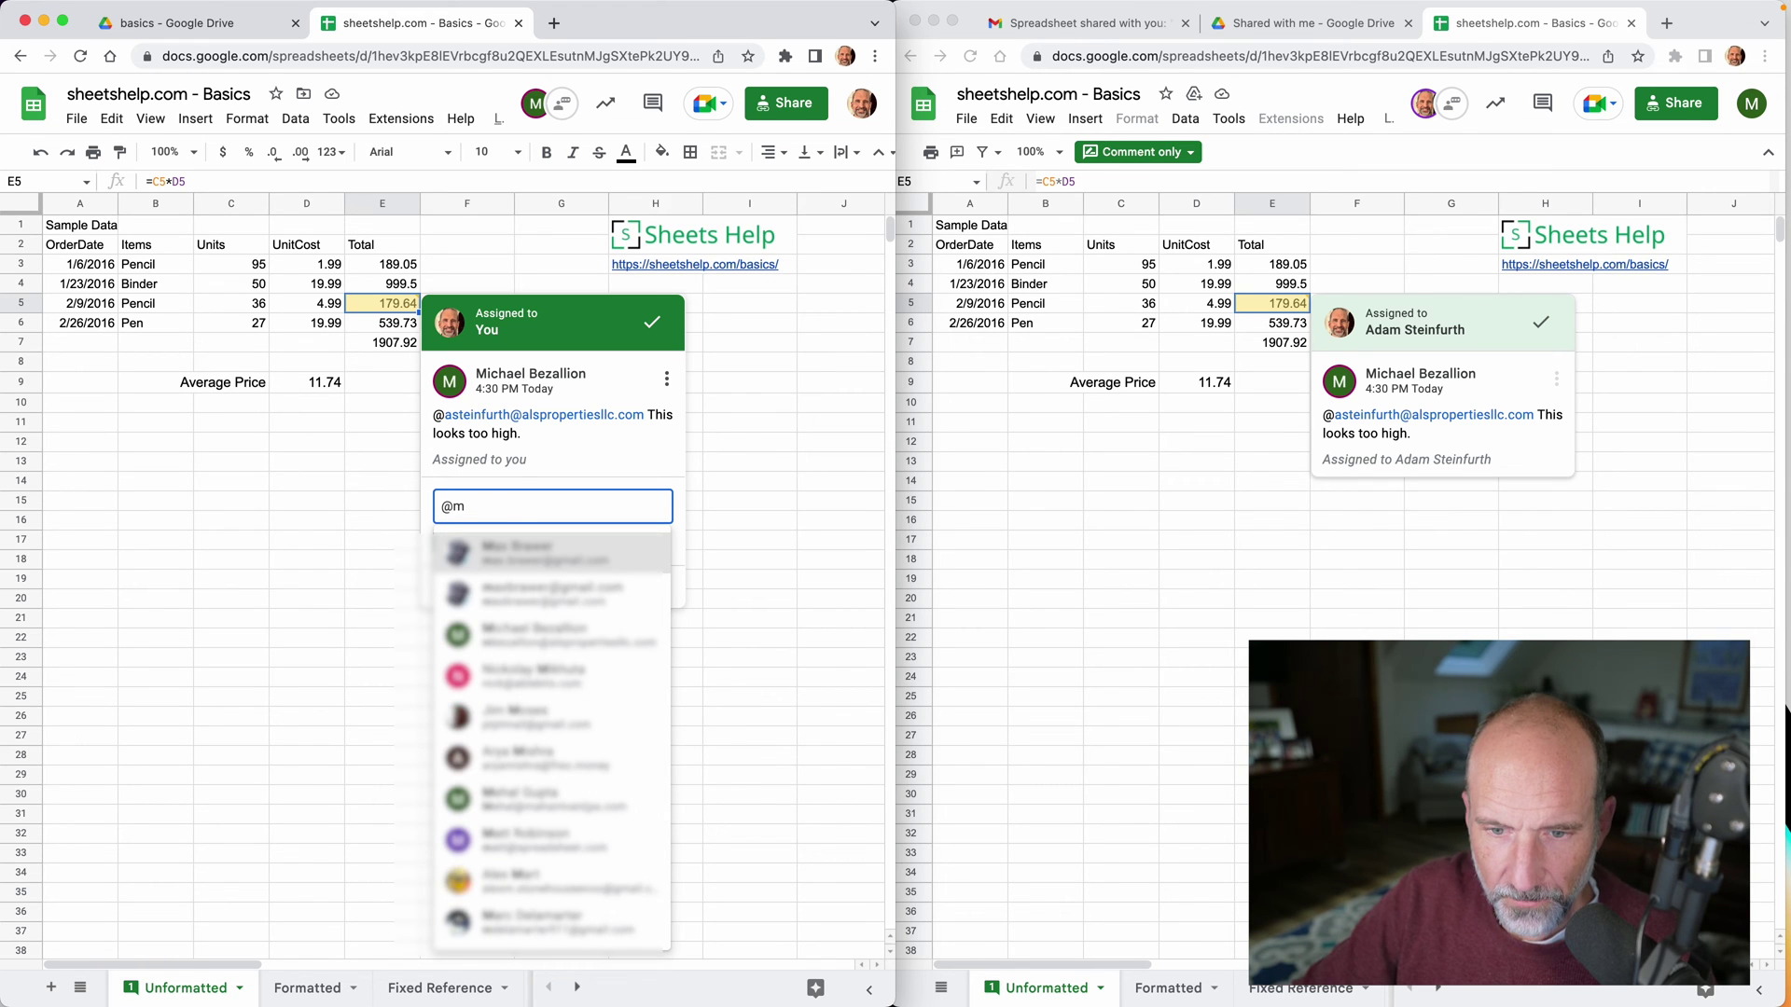
{"action": "key", "text": "Return"}
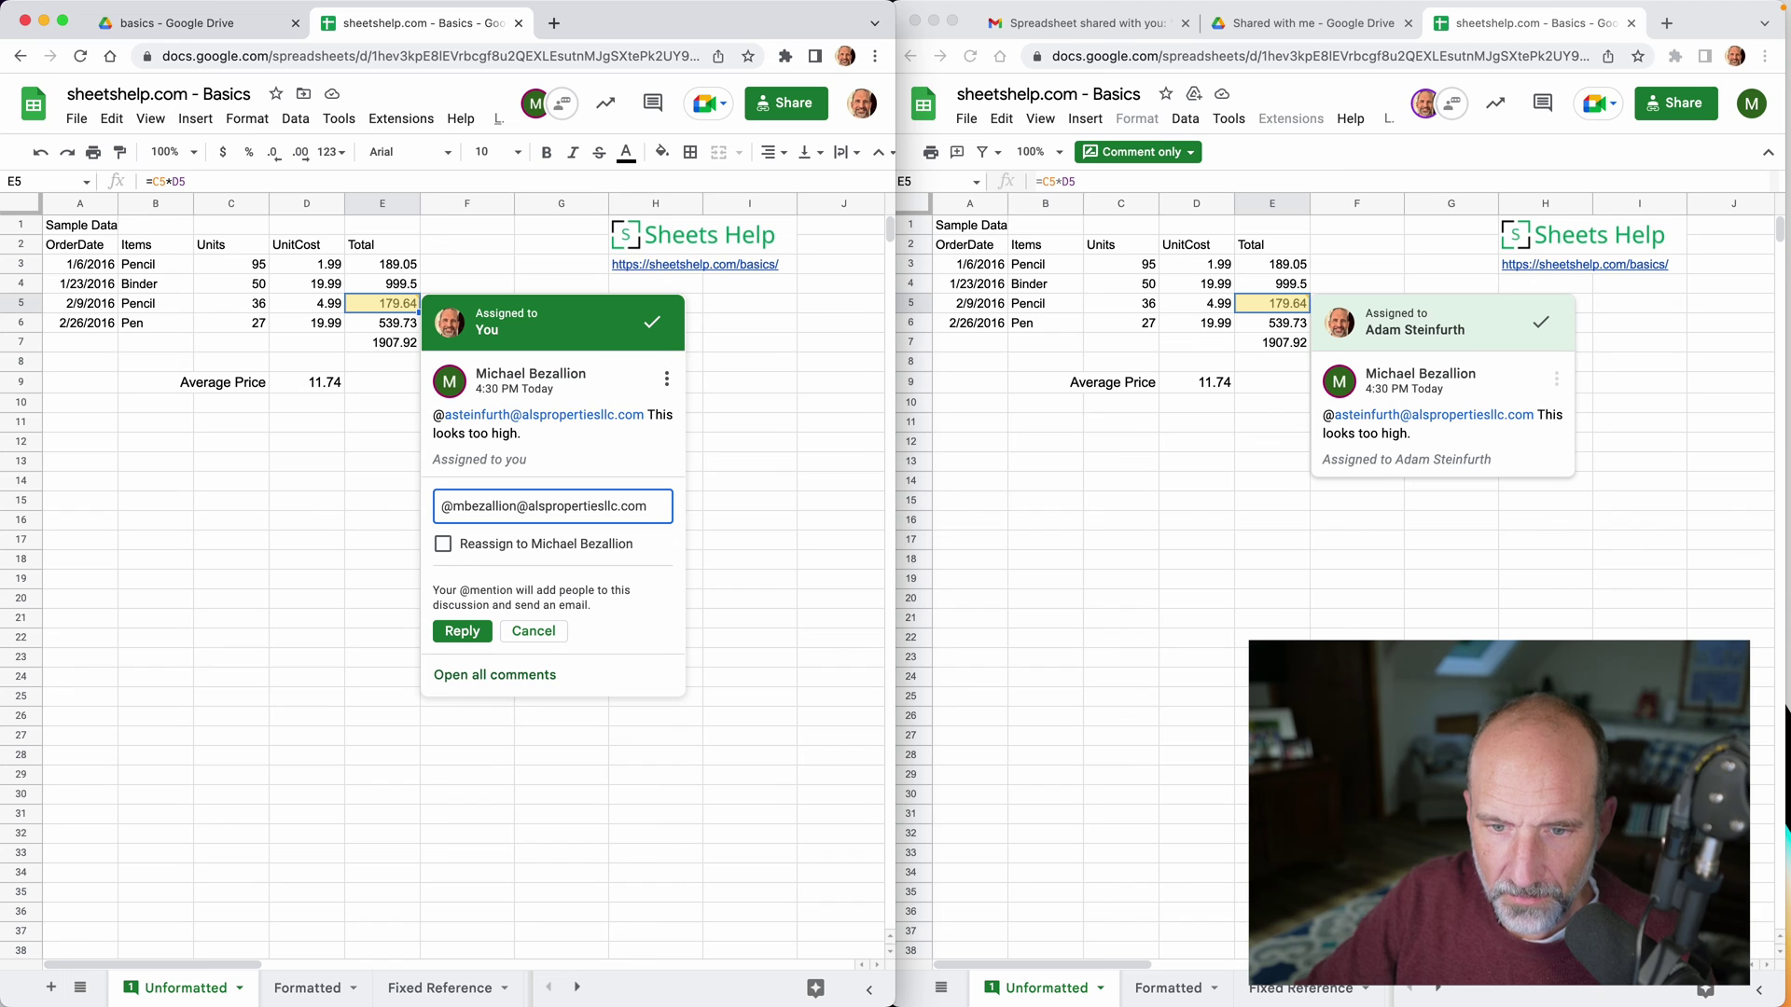
{"action": "left_click", "coordinate": [444, 543]}
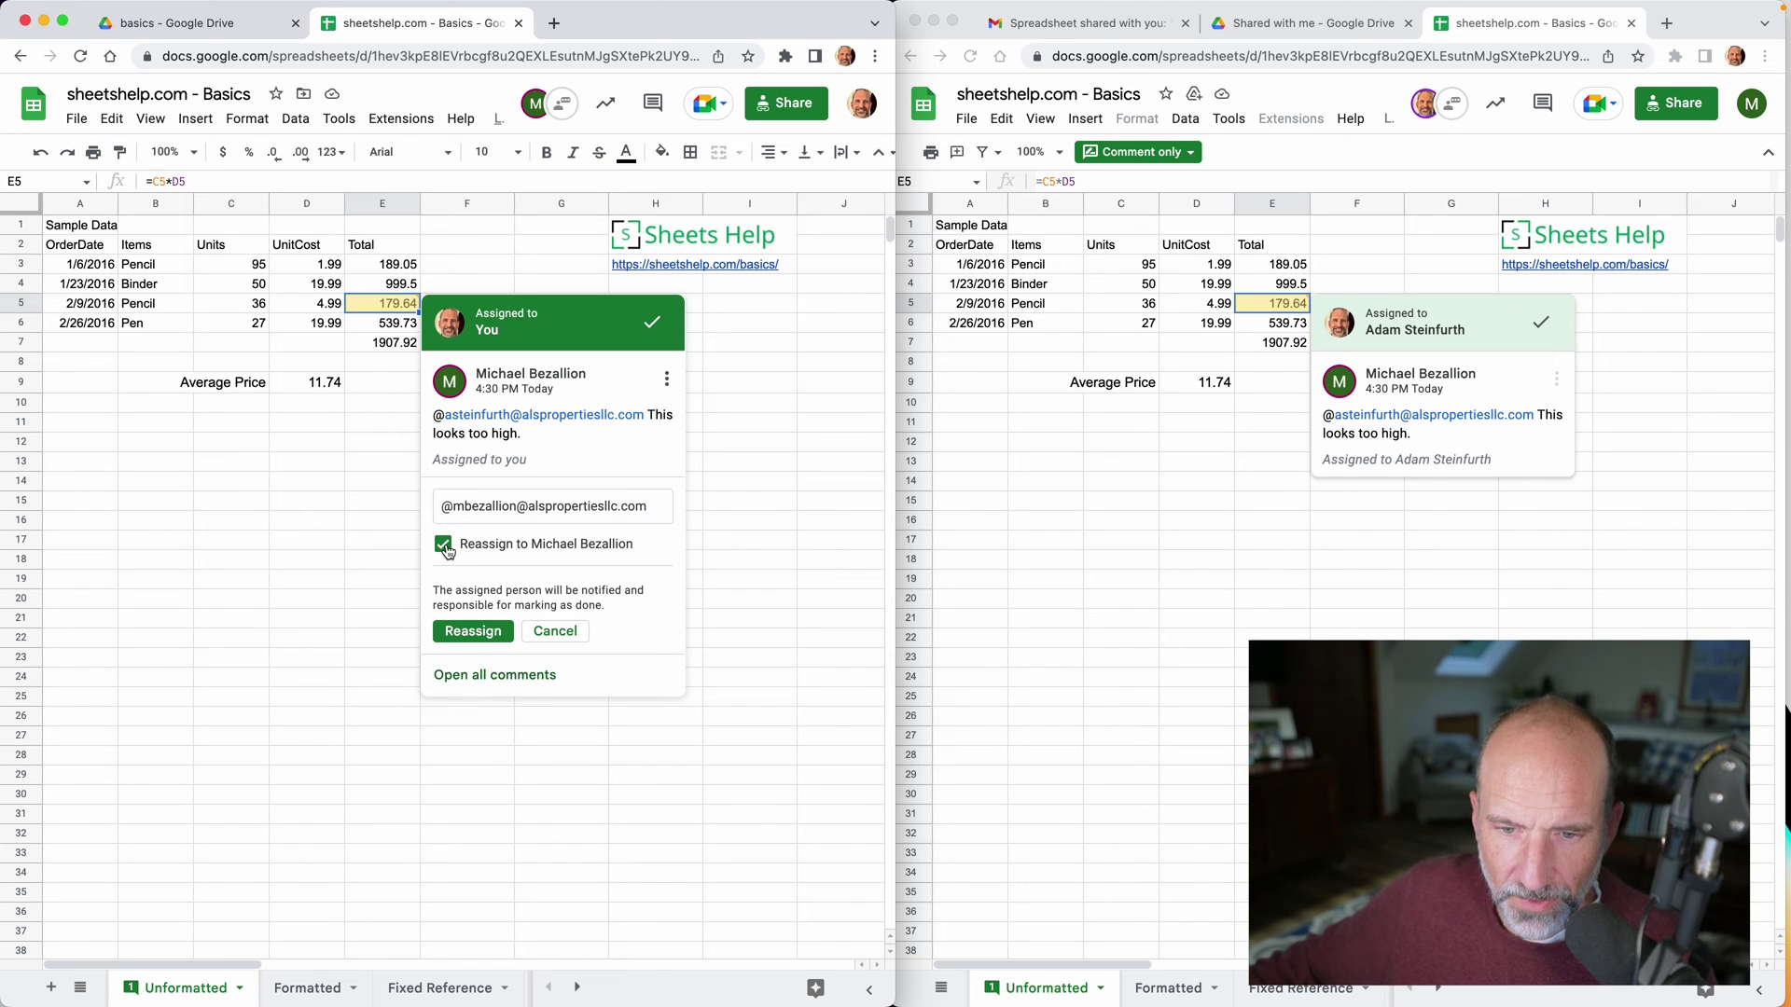
{"action": "left_click", "coordinate": [472, 632]}
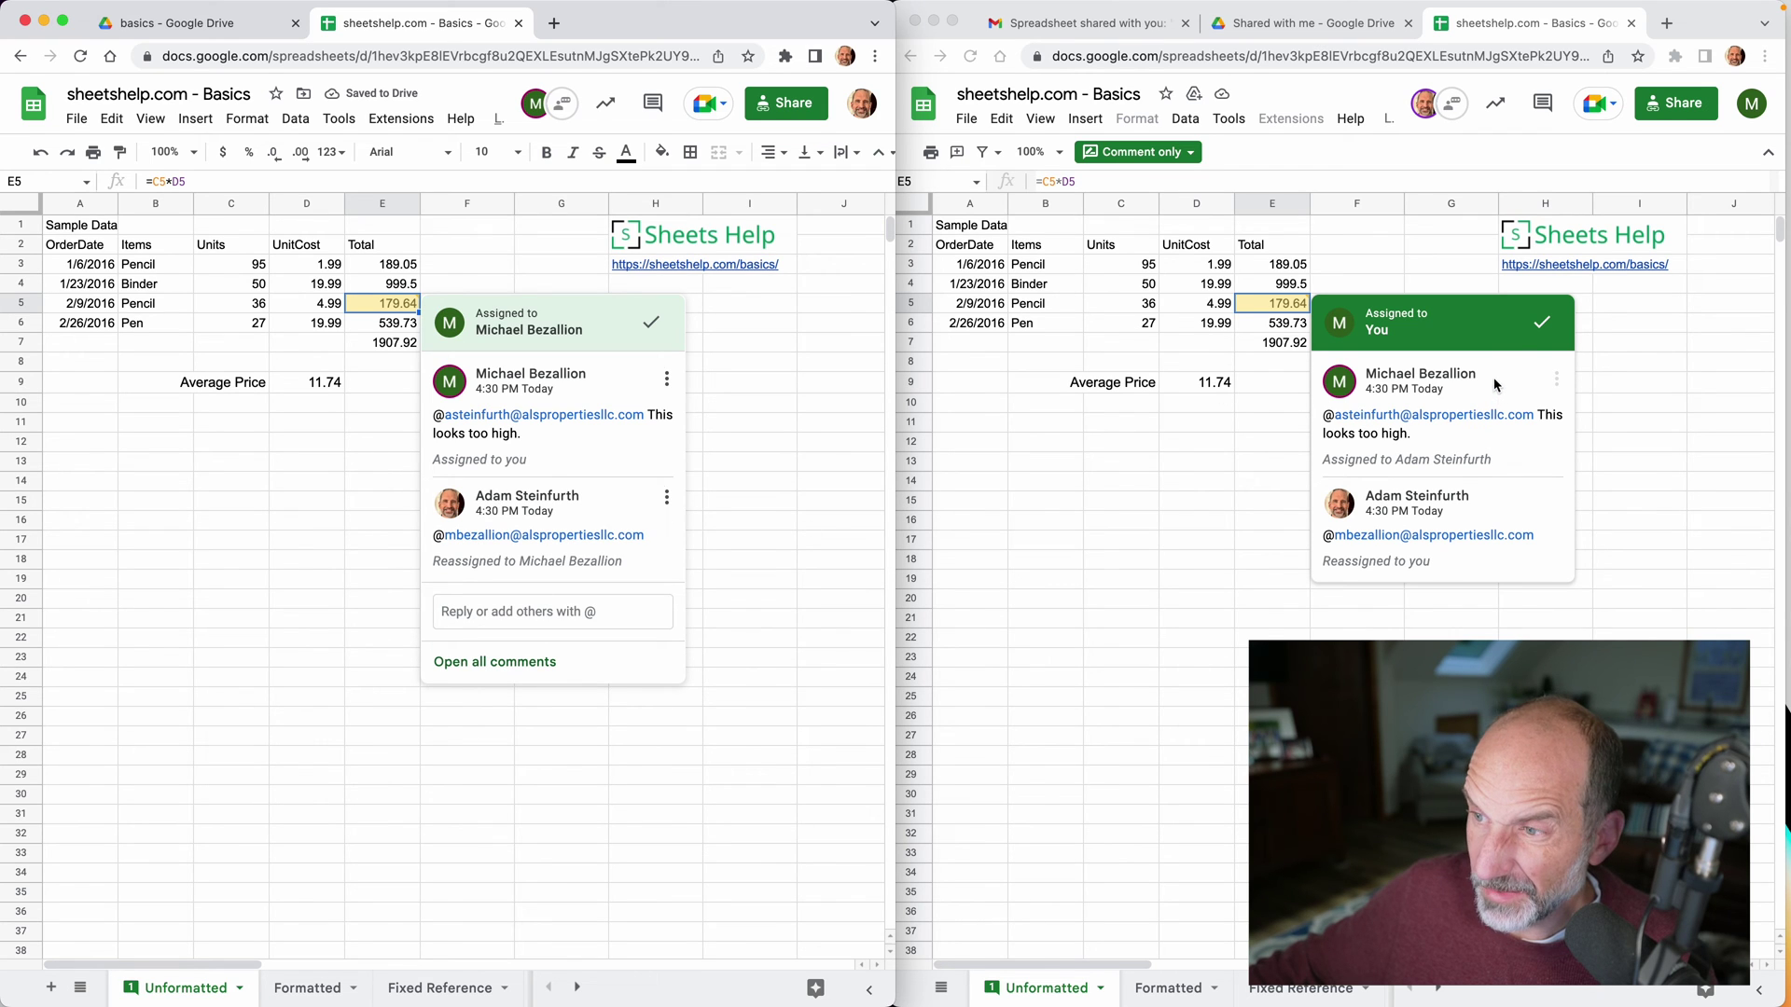
- Resolve the E5 comment so the 179.64 total carries no open thread
{"action": "left_click", "coordinate": [1539, 329]}
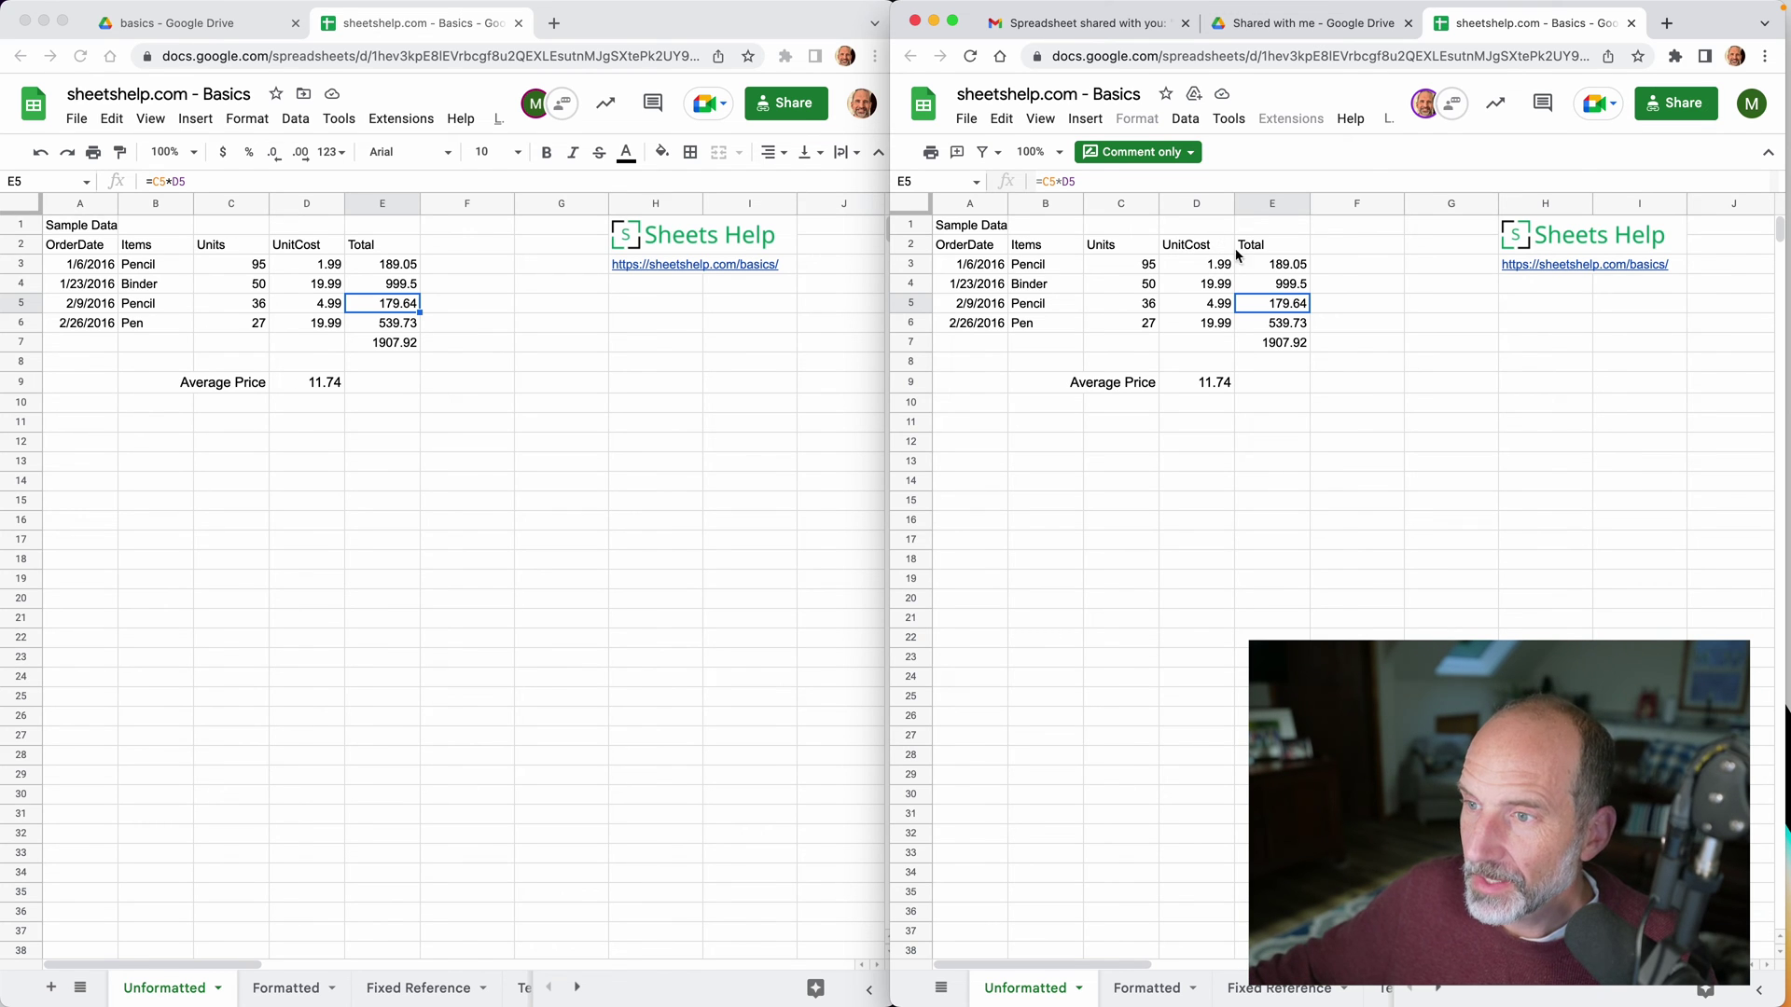
{"action": "left_click", "coordinate": [1365, 344]}
{"action": "left_click", "coordinate": [1369, 391]}
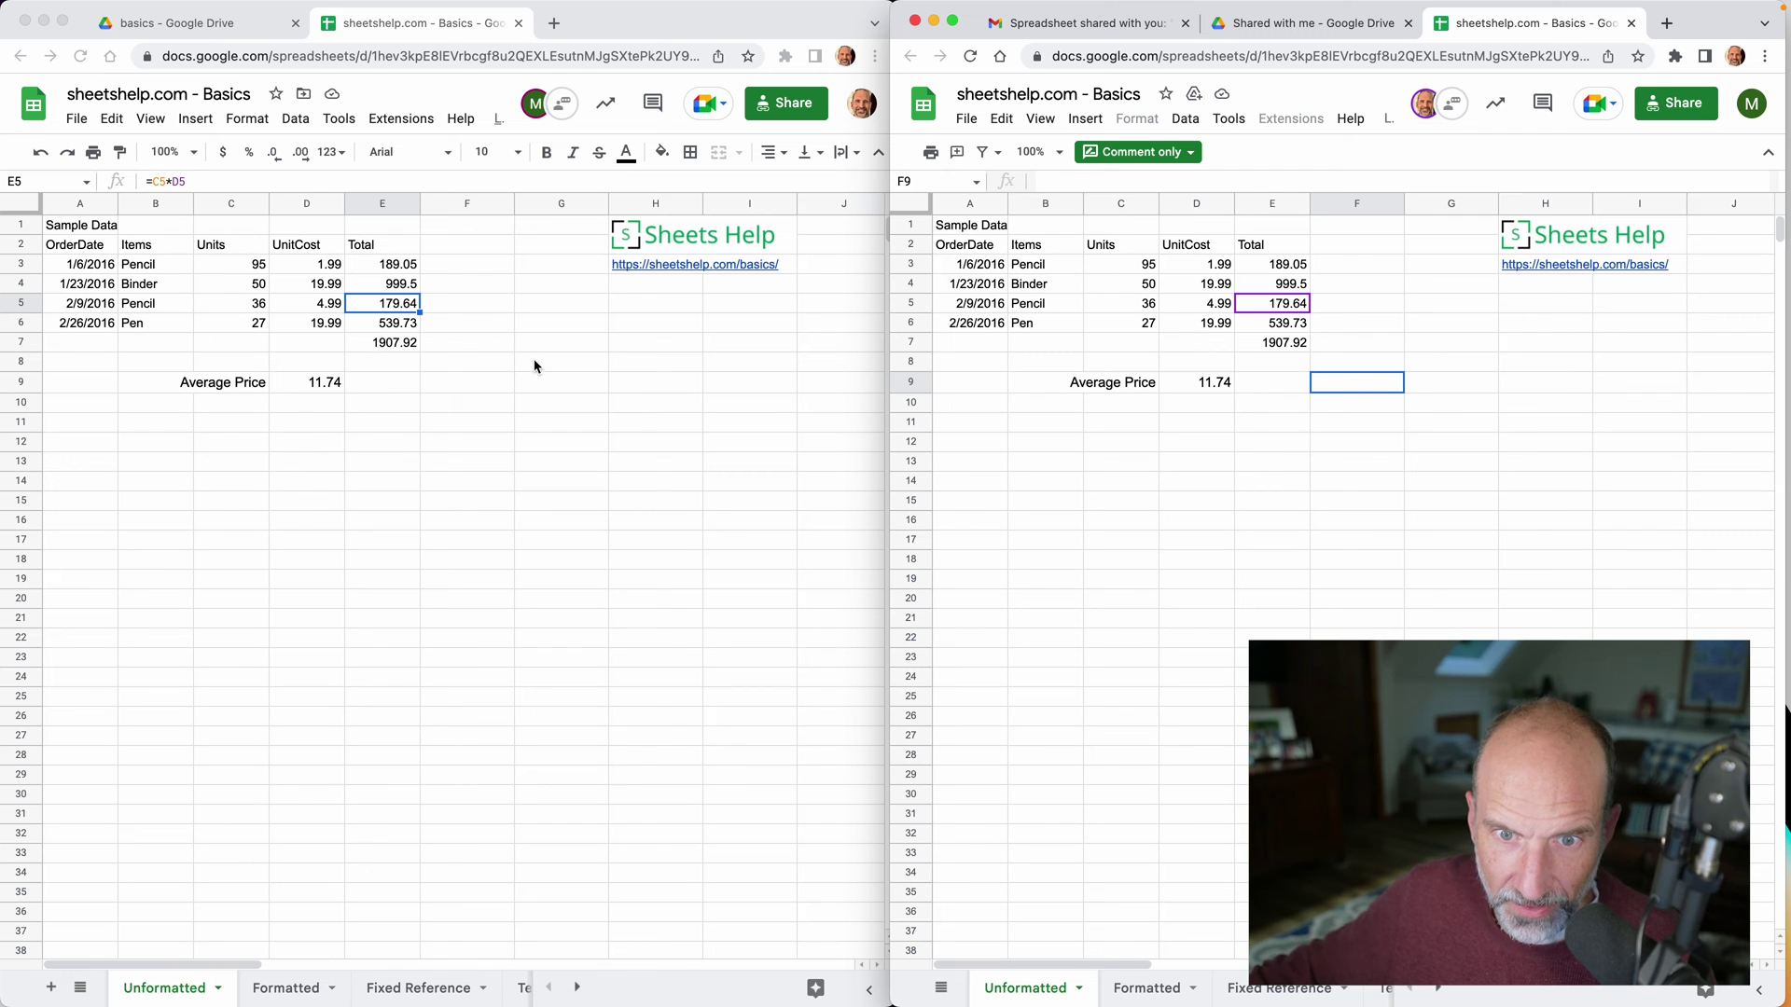
- Select various cells in both windows to show live collaborator tracking between accounts
{"action": "left_click", "coordinate": [469, 285]}
{"action": "left_click", "coordinate": [477, 263]}
{"action": "left_click", "coordinate": [472, 322]}
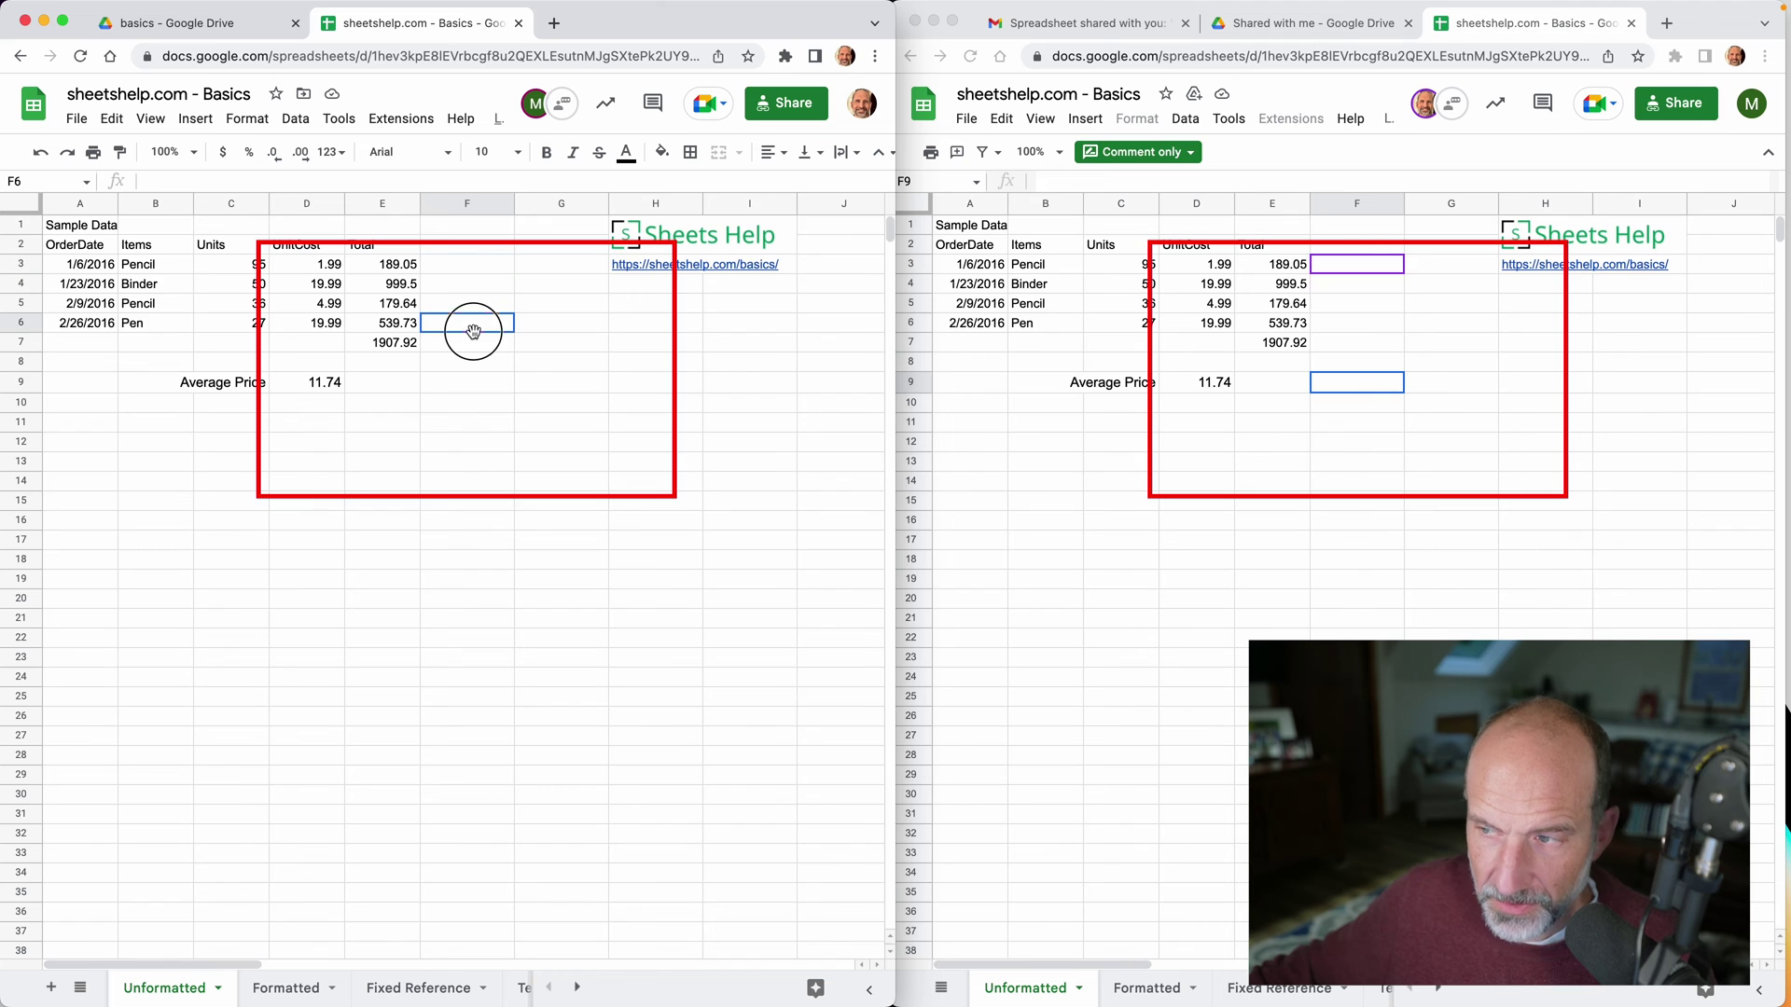
{"action": "left_click", "coordinate": [481, 464]}
{"action": "left_click", "coordinate": [302, 478]}
{"action": "left_click", "coordinate": [319, 437]}
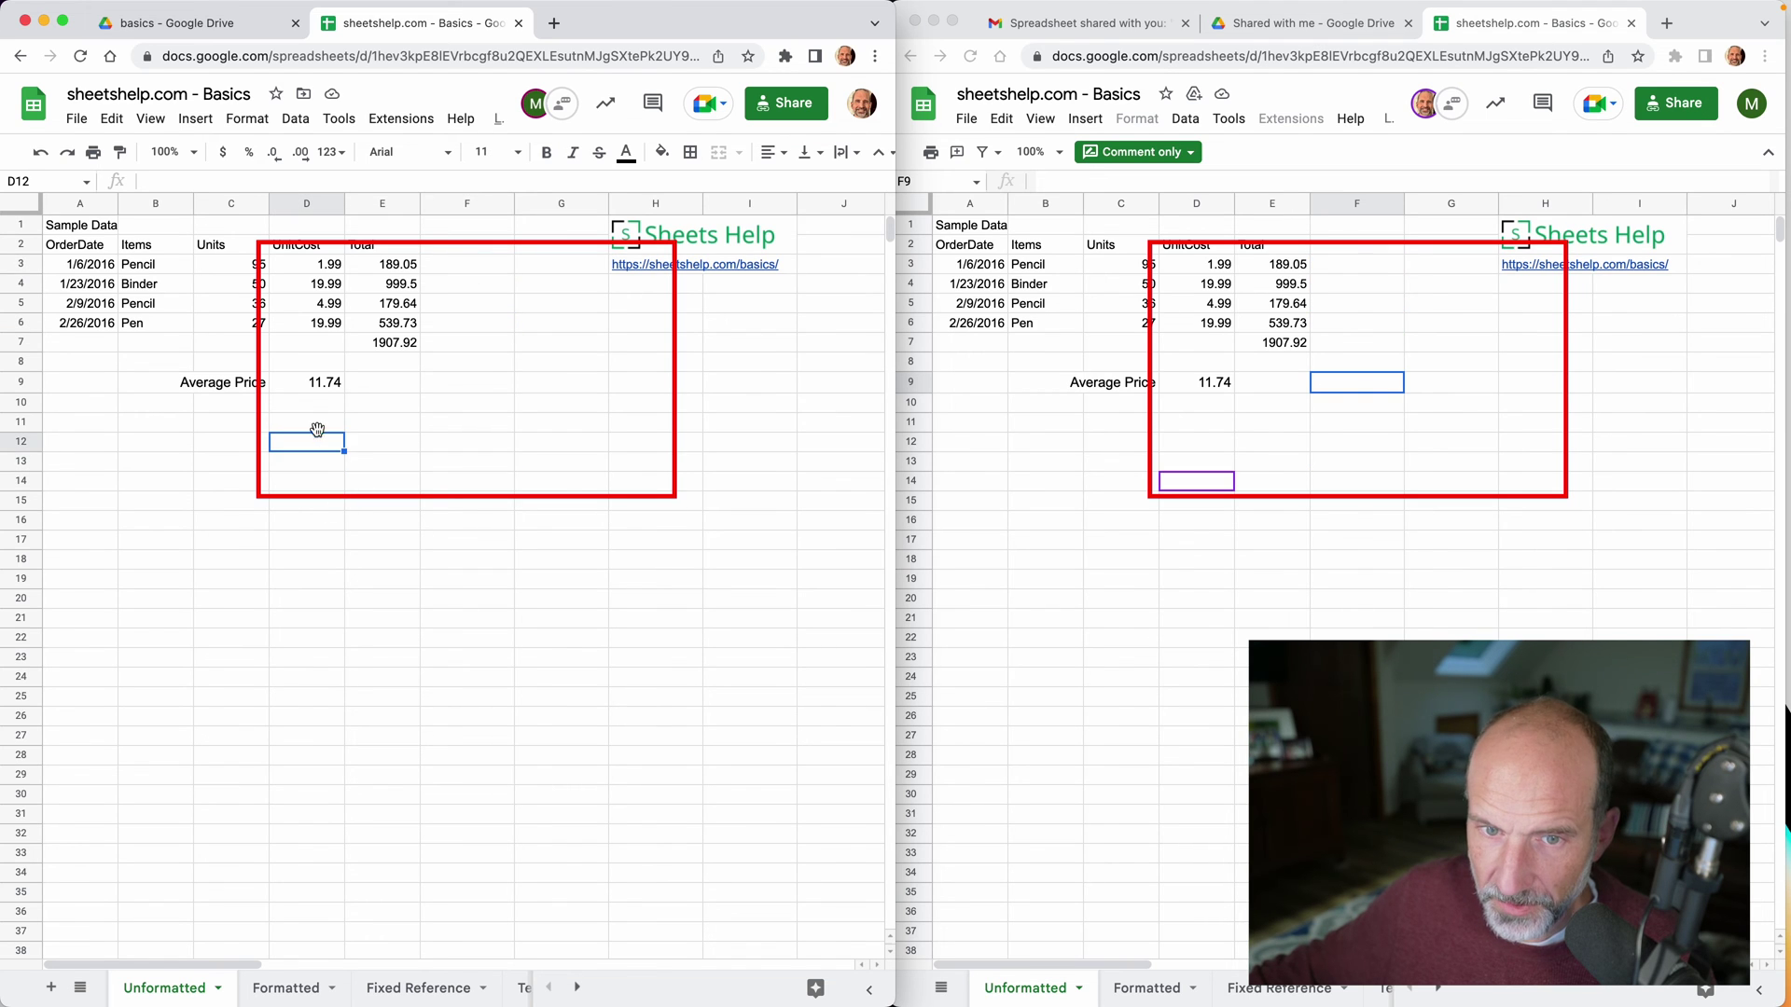
{"action": "left_click", "coordinate": [397, 361]}
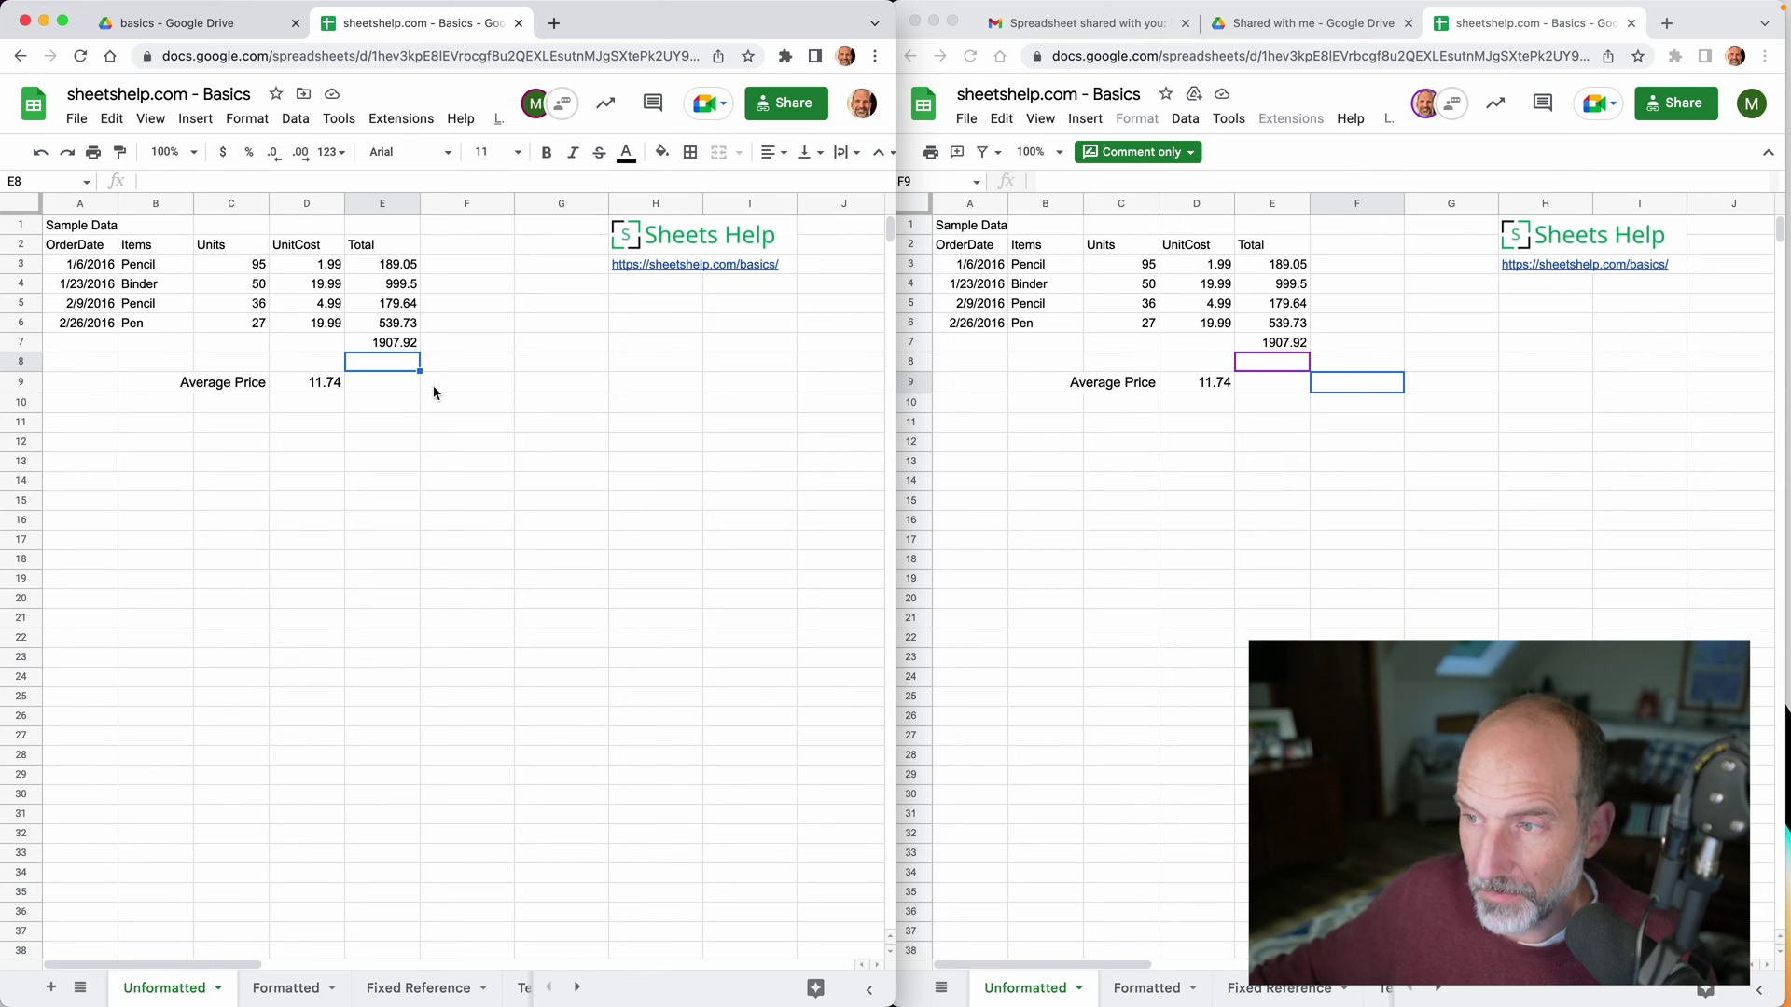
{"action": "key", "text": "super+grave"}
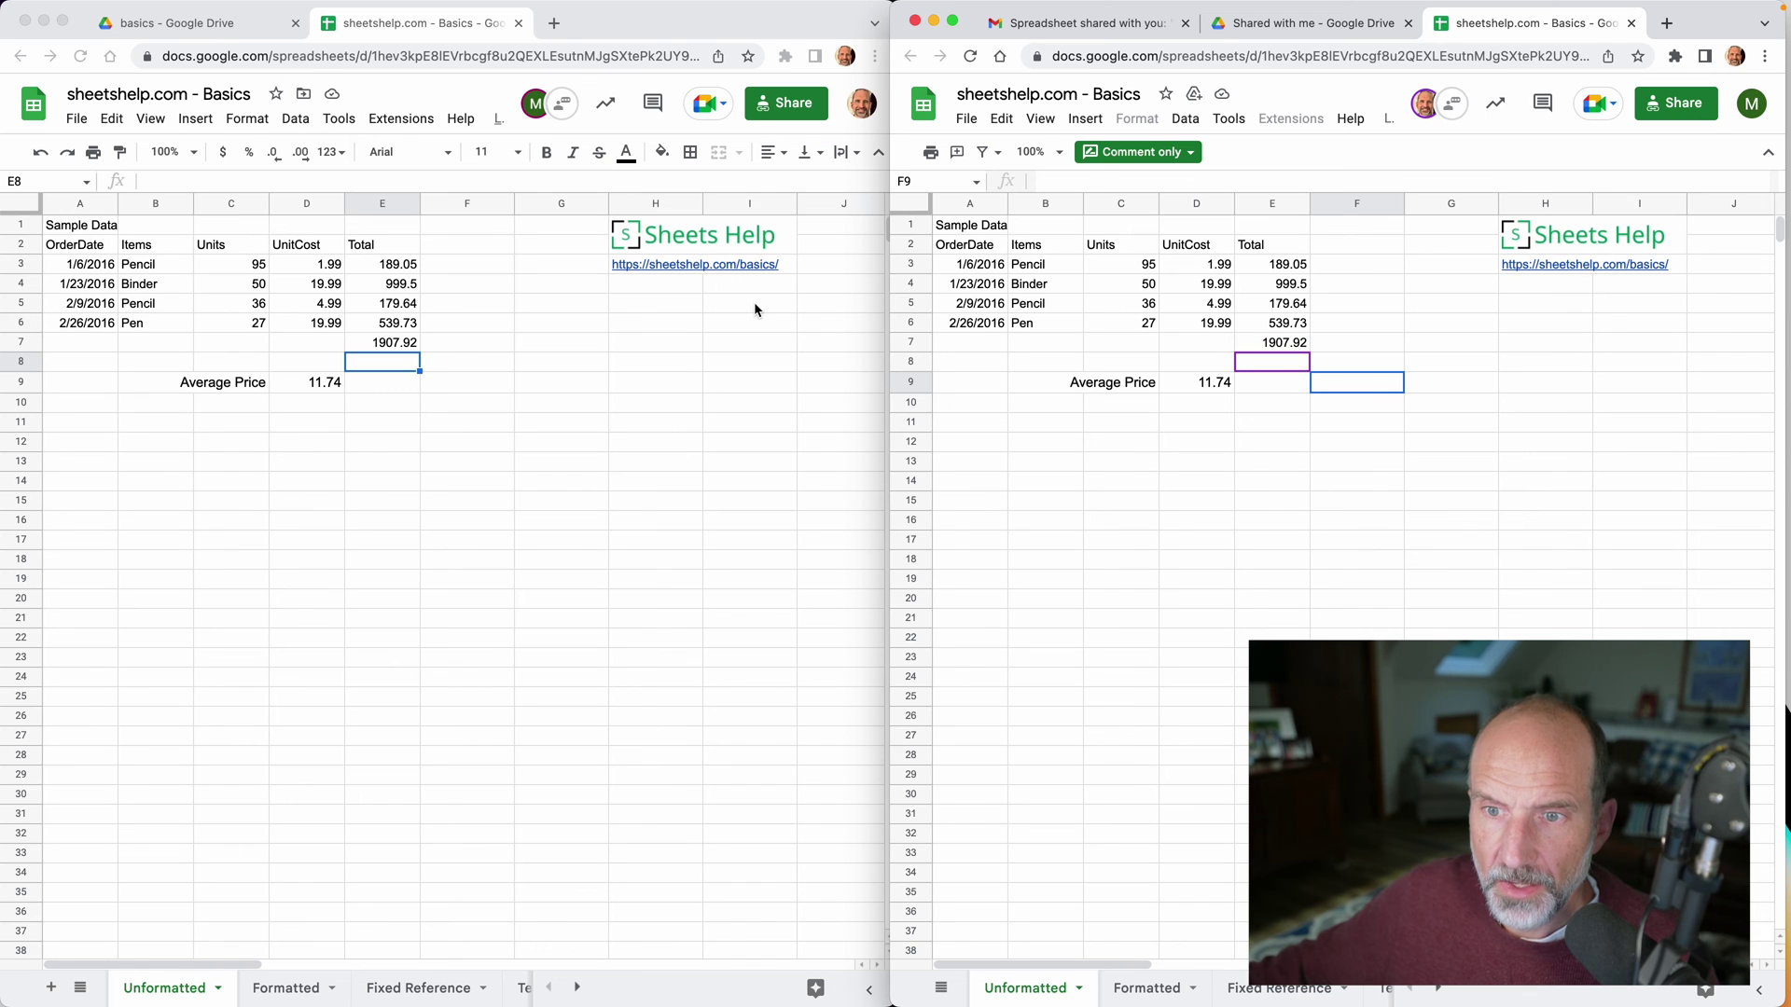
{"action": "key", "text": "super+grave"}
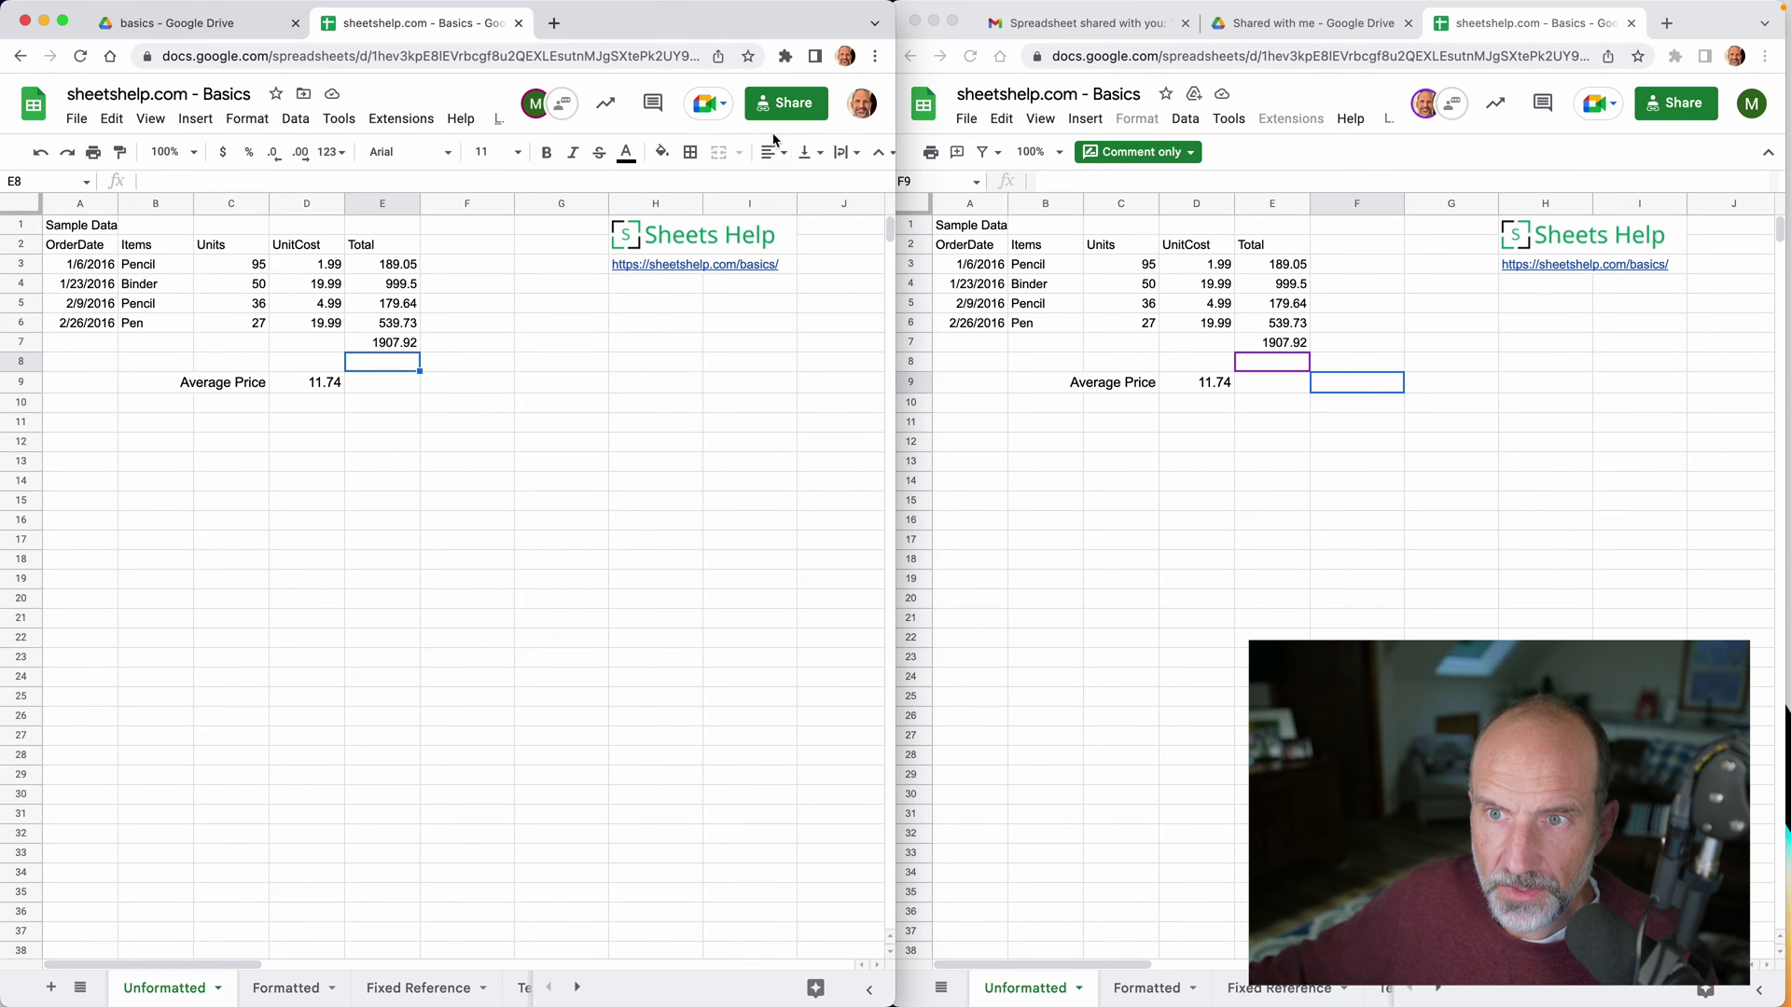
- Change the collaborator's role from Commenter to Editor in the Share dialog and save it
{"action": "left_click", "coordinate": [785, 107]}
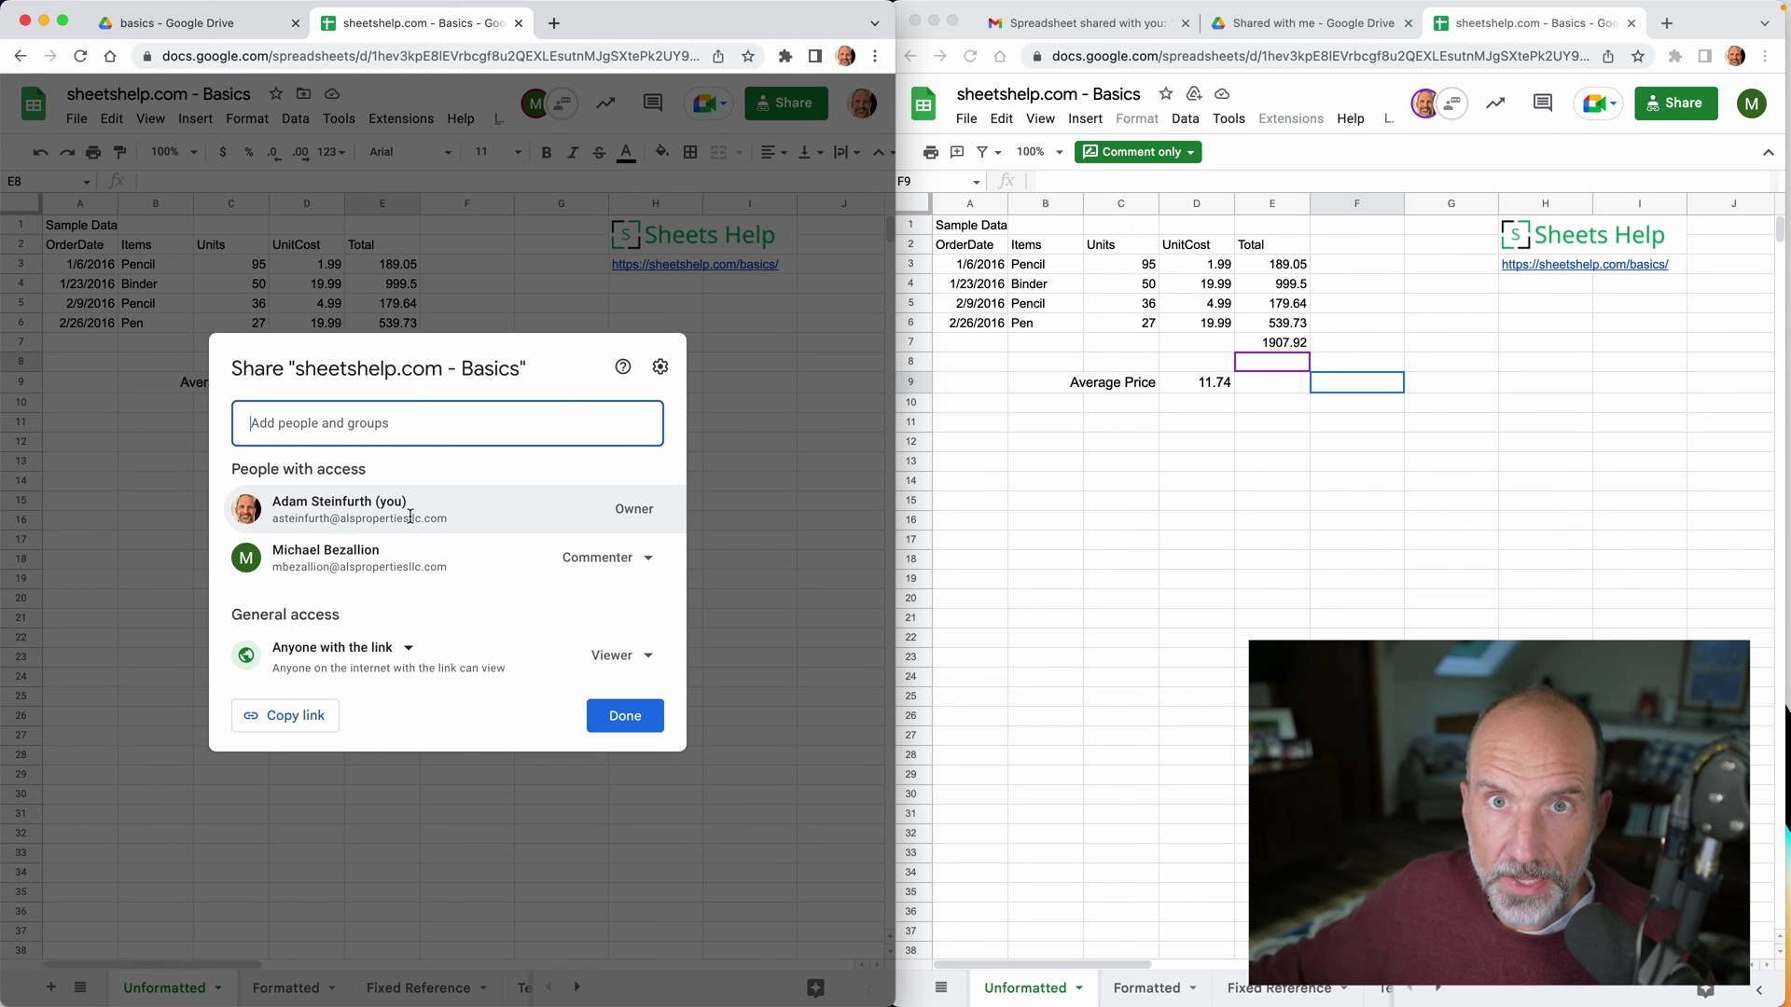
{"action": "mouse_move", "coordinate": [327, 553]}
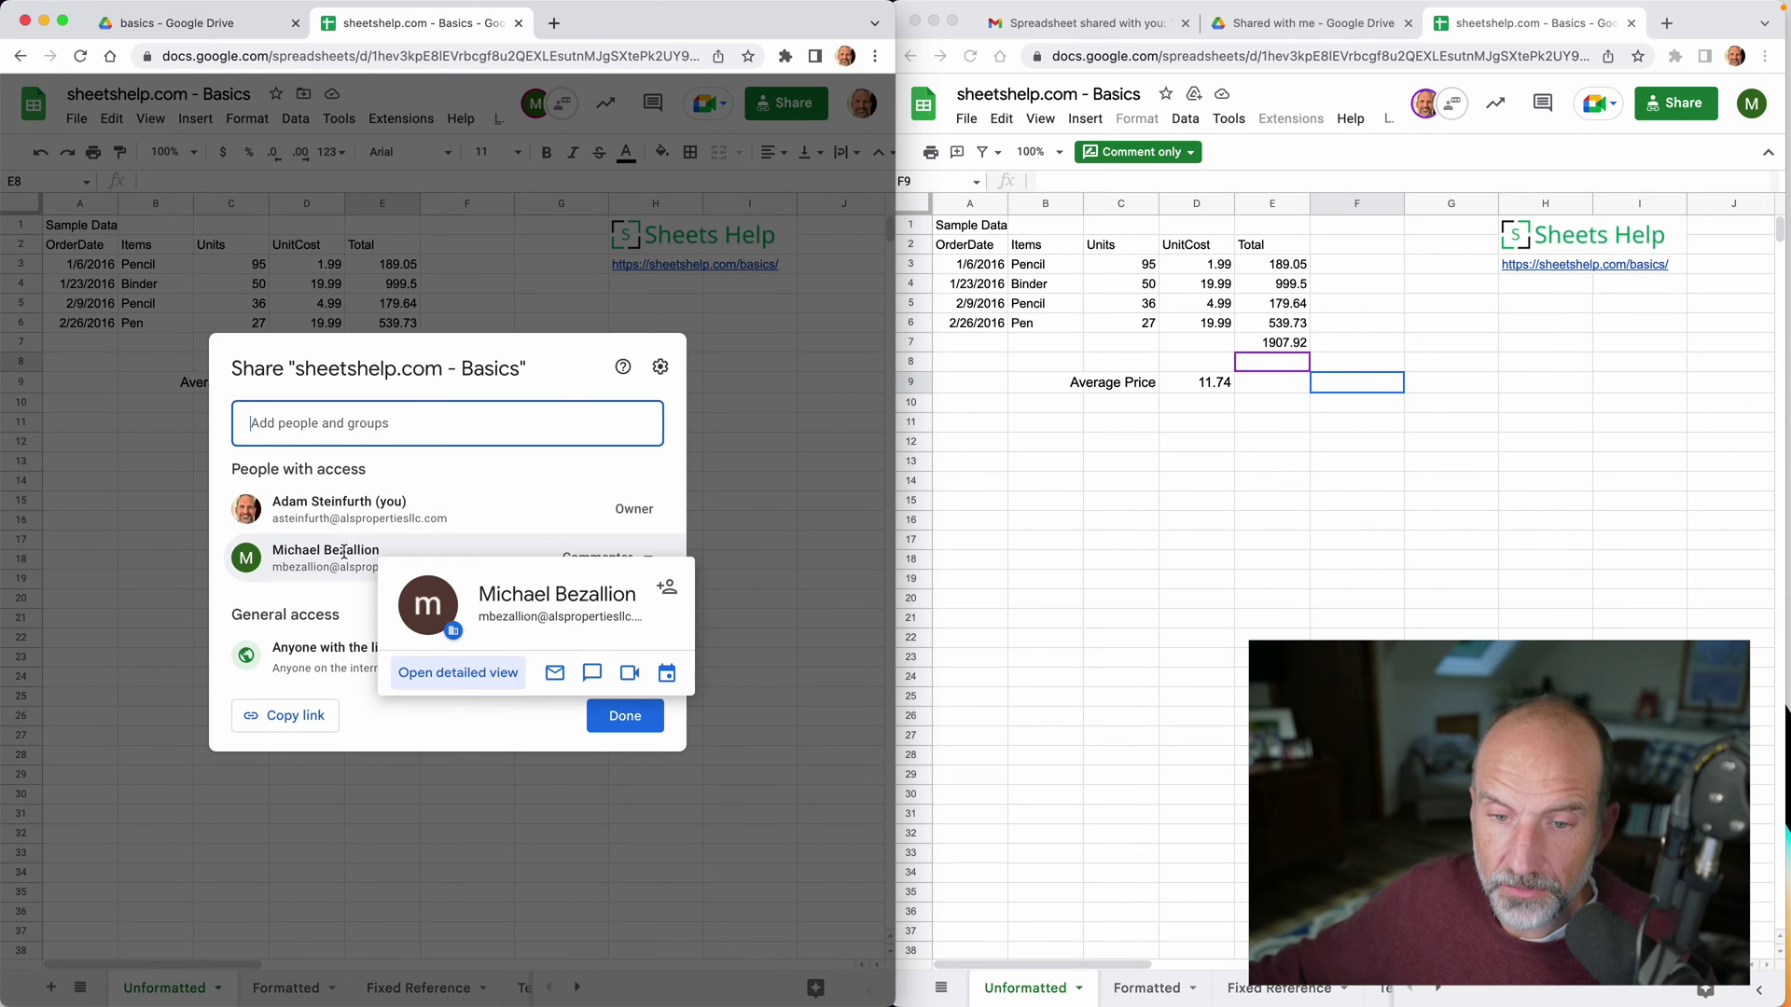
{"action": "left_click", "coordinate": [589, 558]}
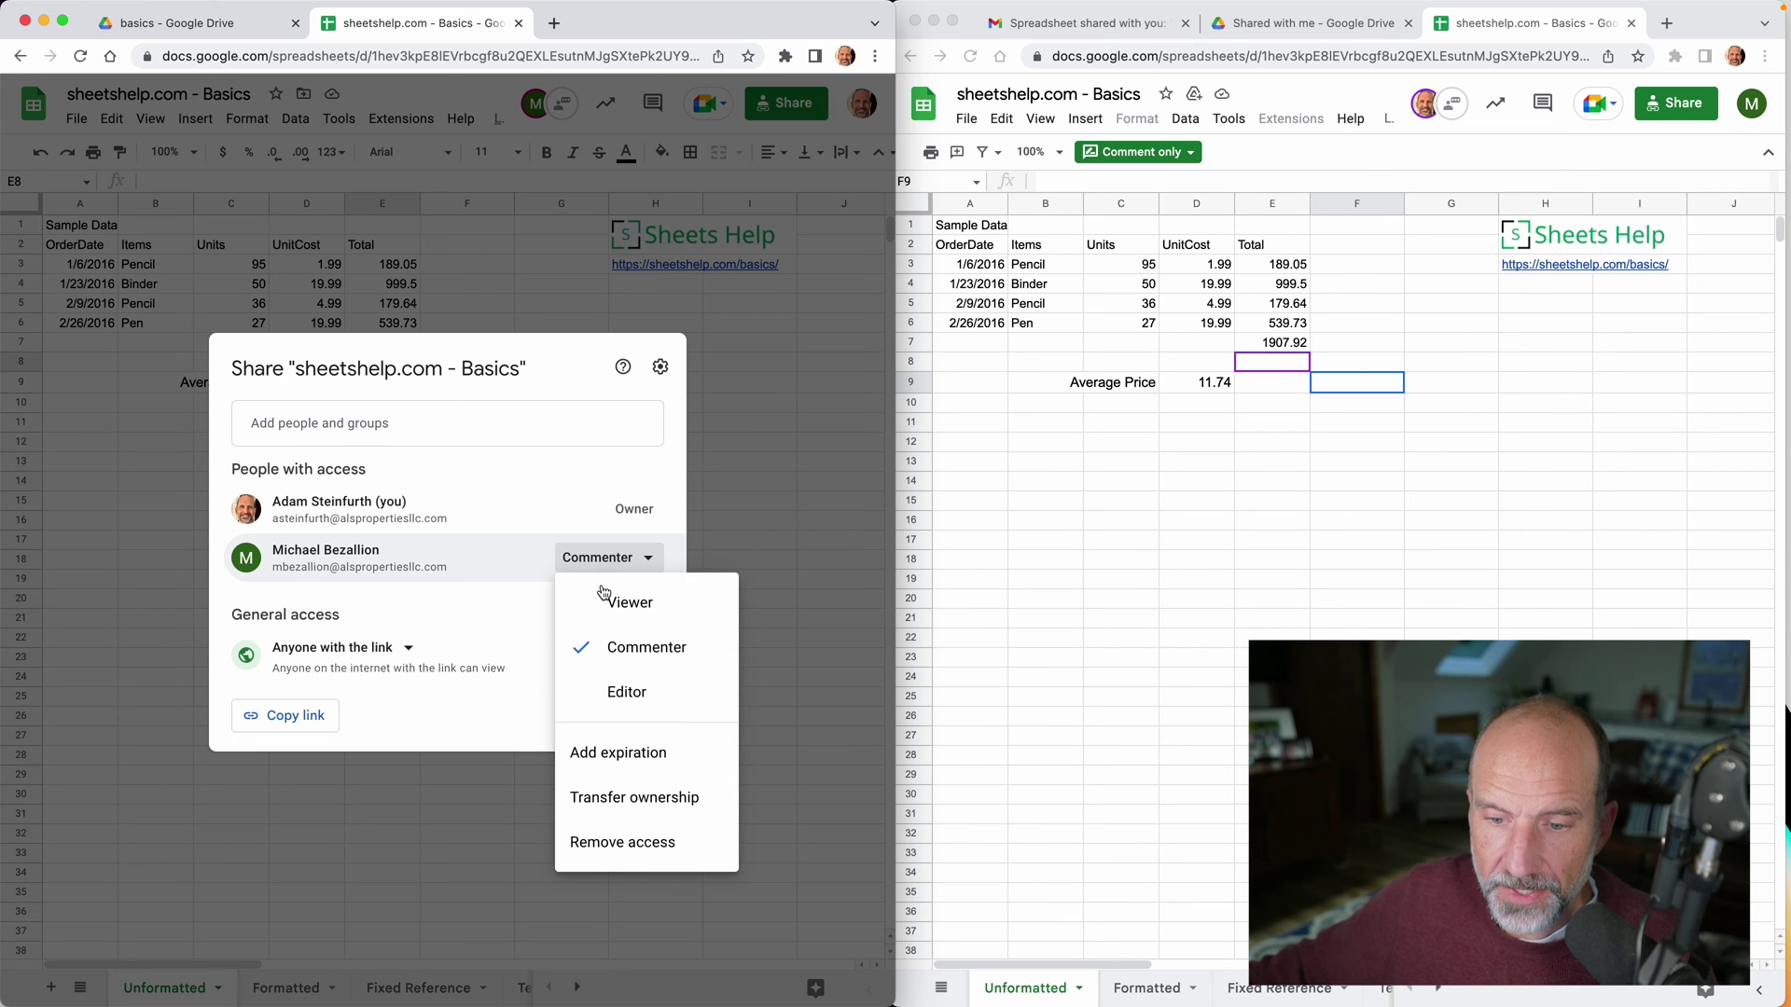
{"action": "left_click", "coordinate": [616, 692]}
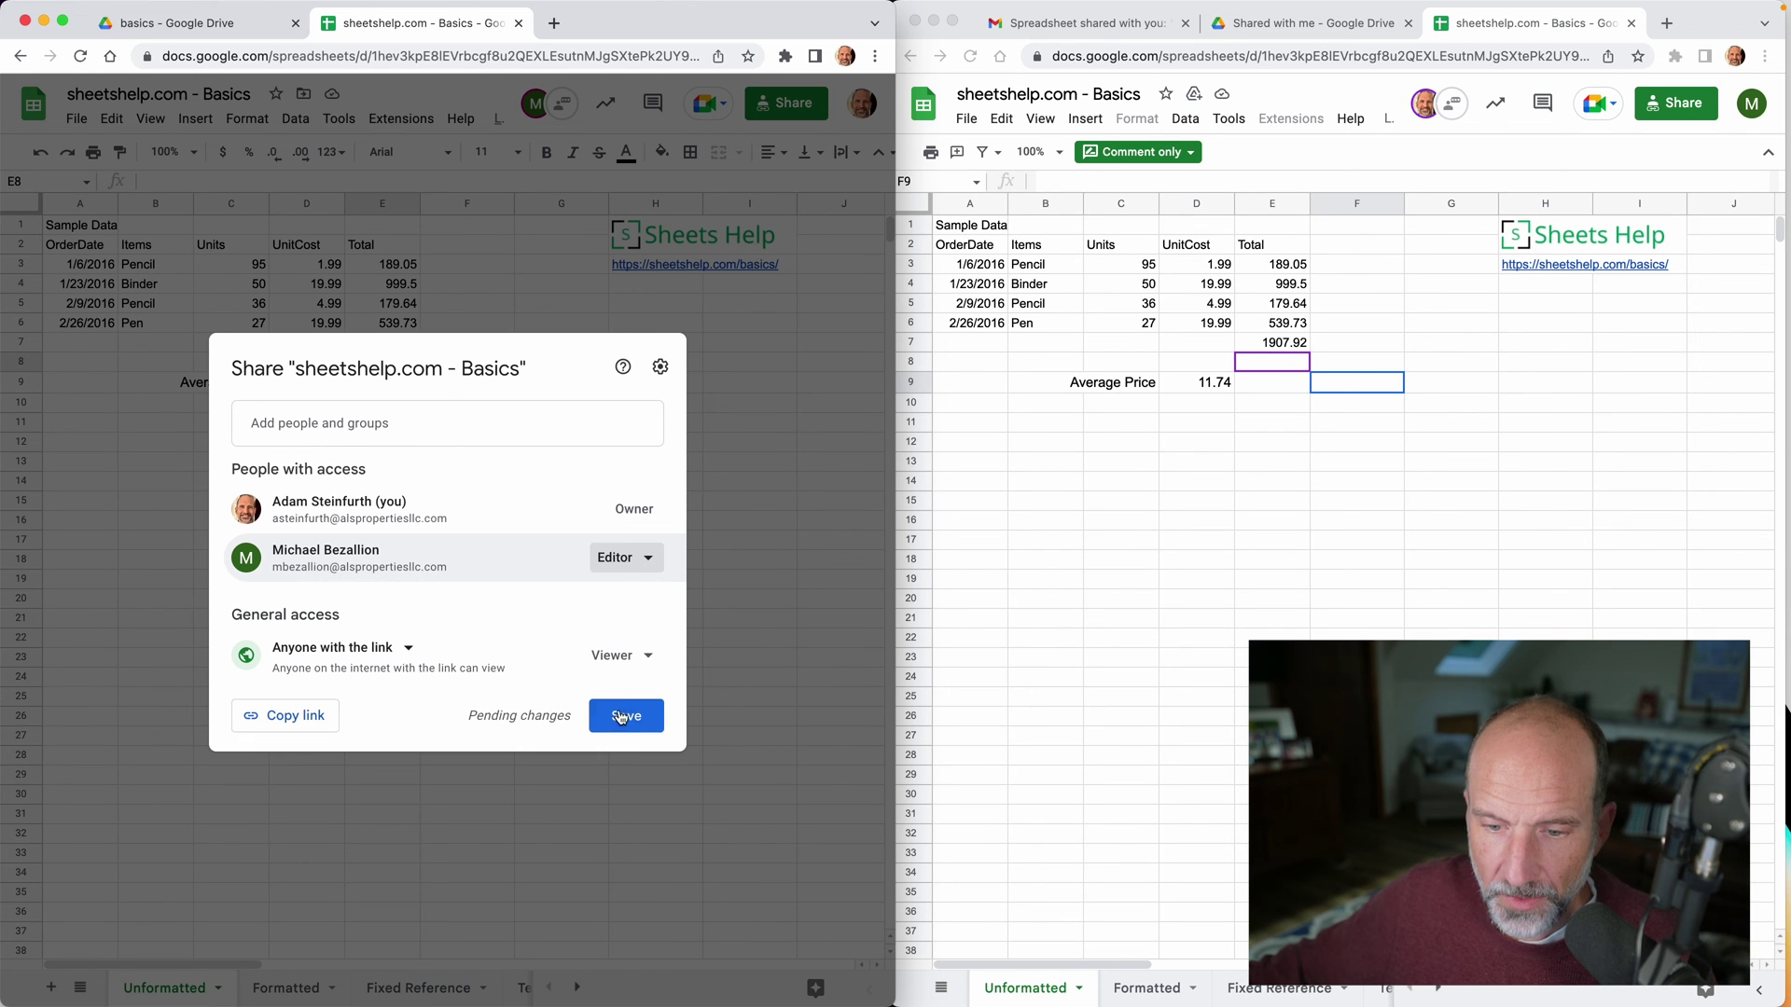
{"action": "left_click", "coordinate": [620, 718]}
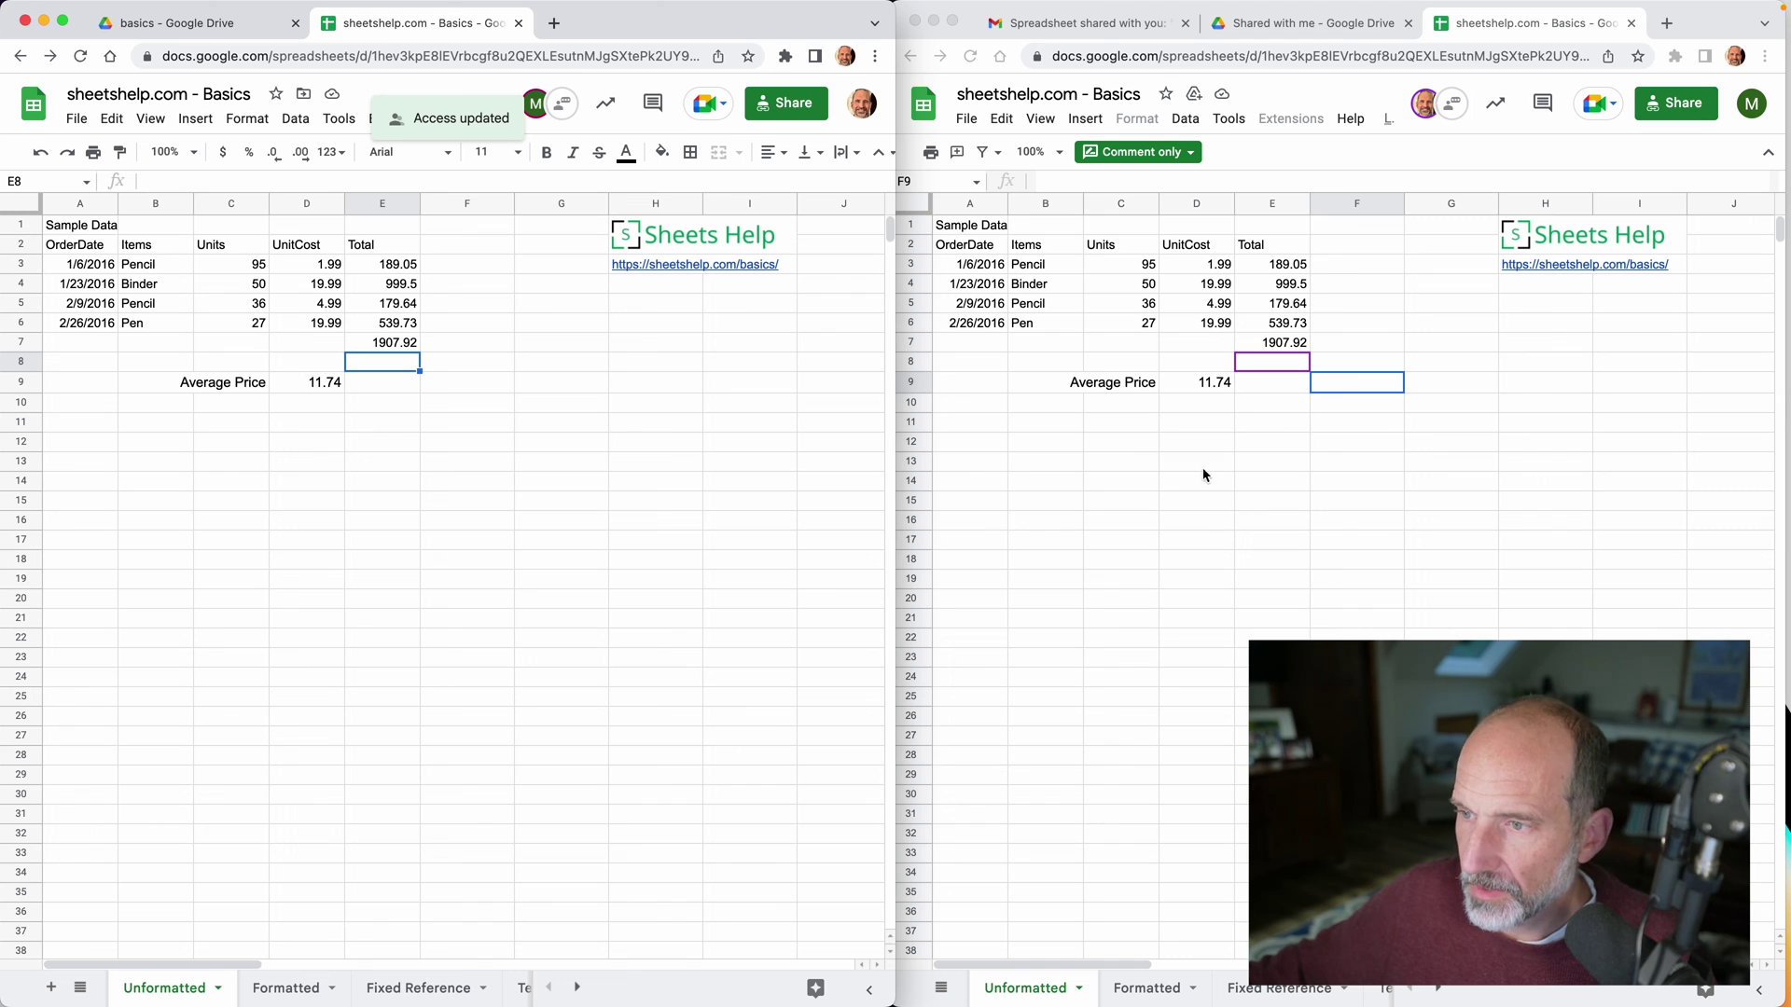
{"action": "key", "text": "super+grave"}
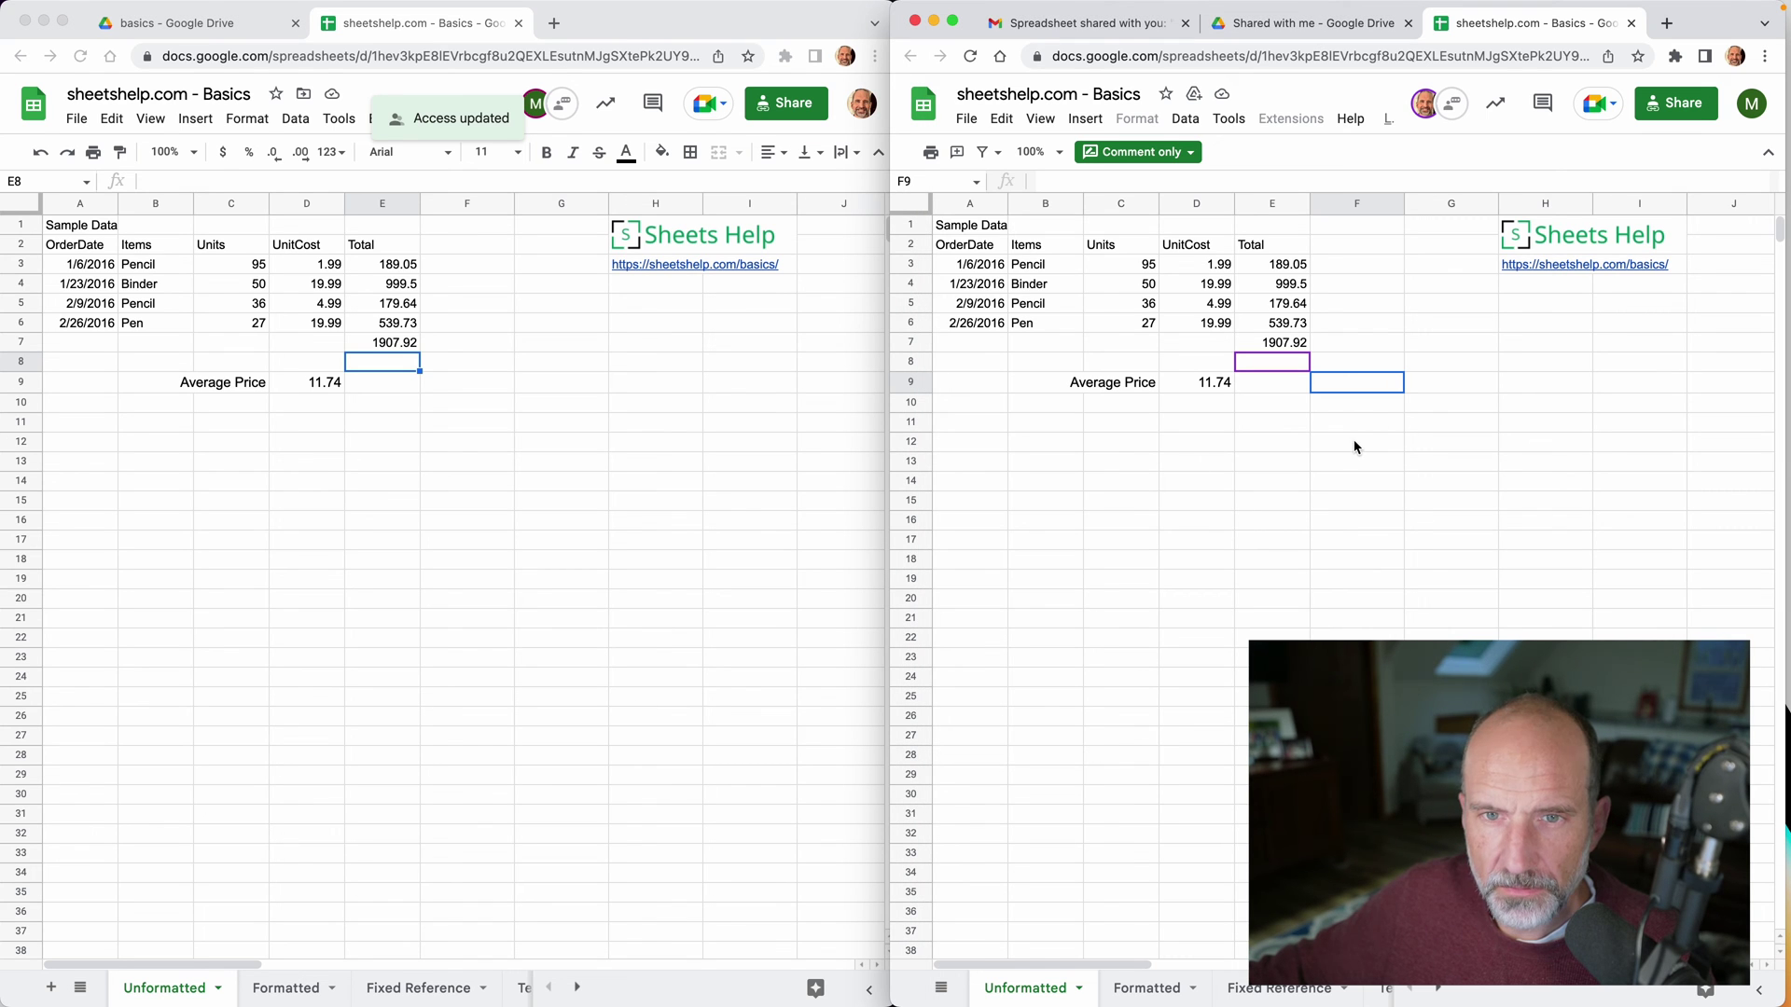
- Reload the collaborator's copy and enter a test value in F12 to confirm it syncs
{"action": "left_click", "coordinate": [1353, 447]}
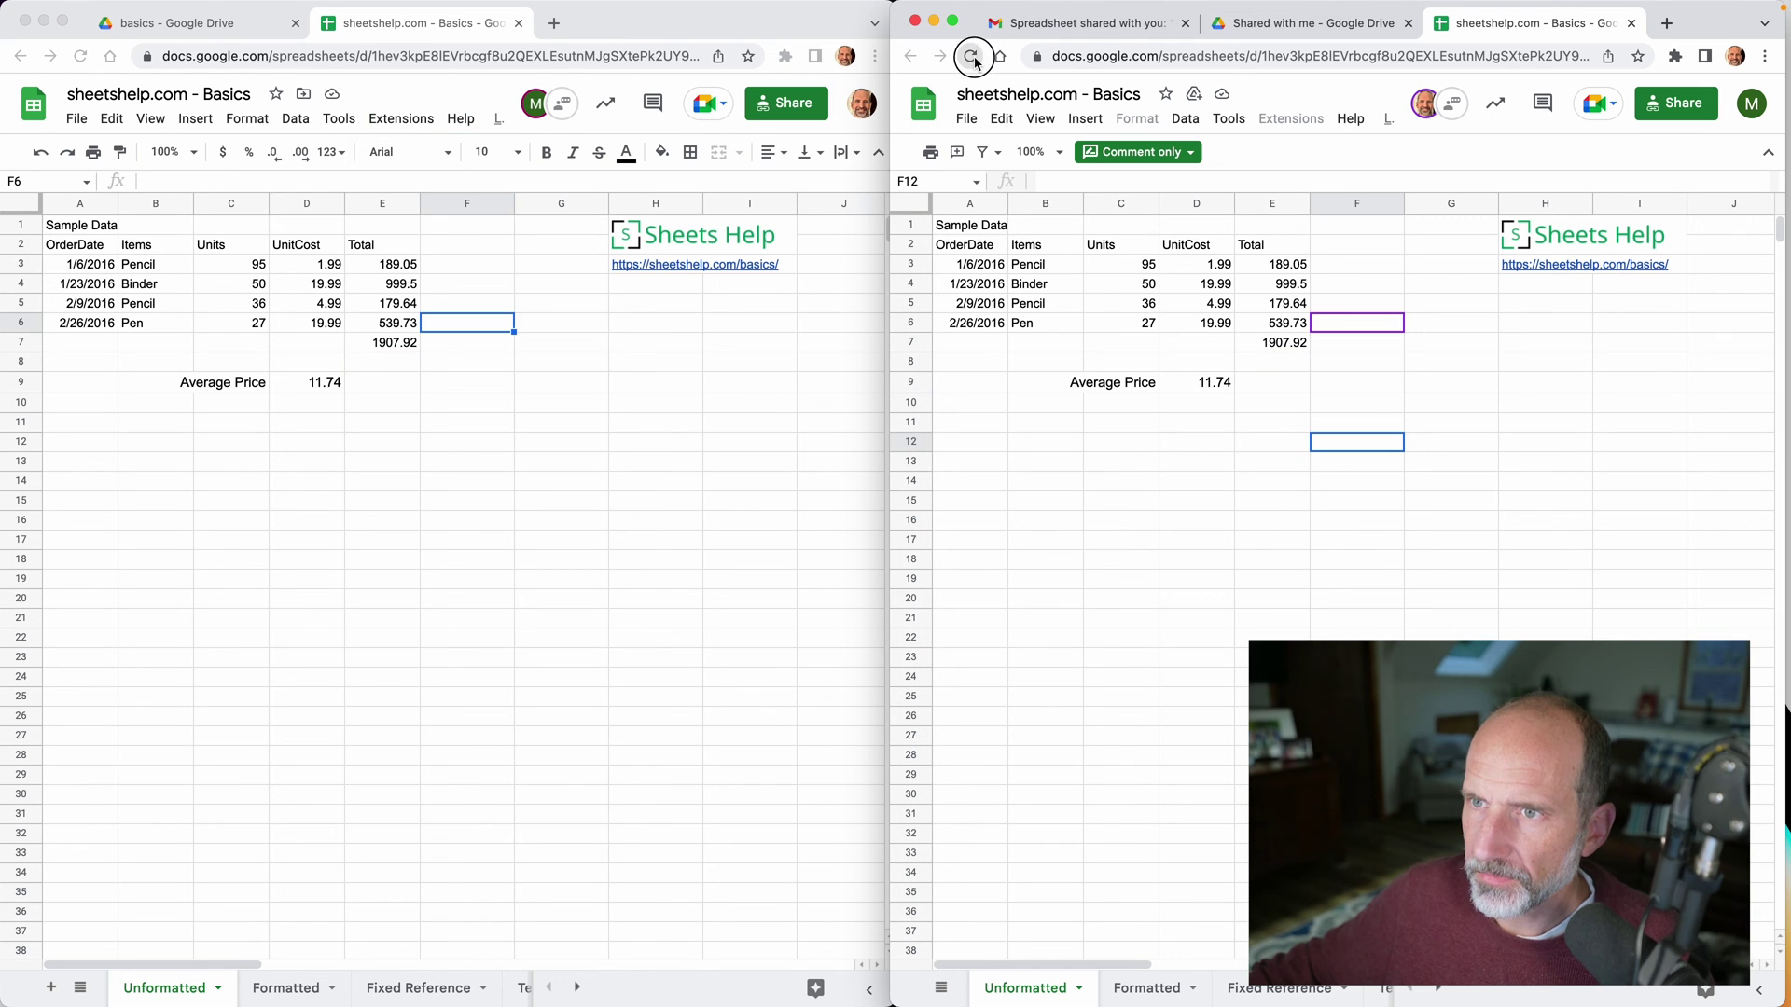
{"action": "left_click", "coordinate": [970, 57]}
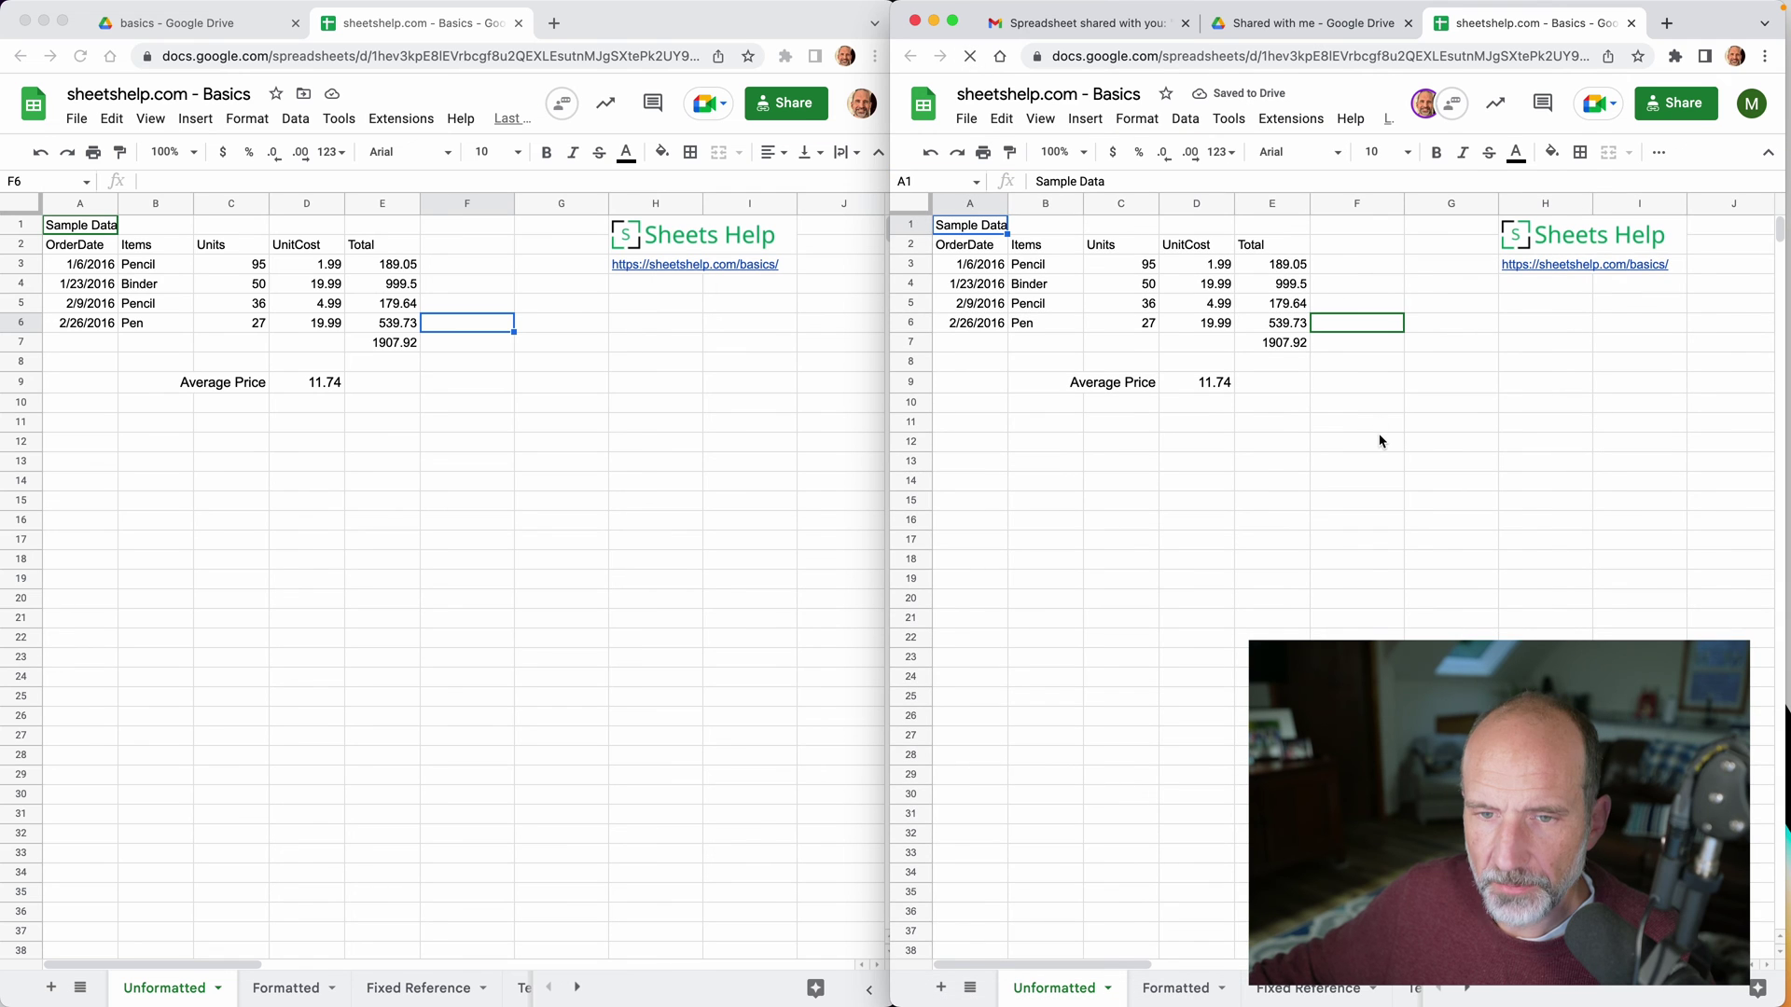
{"action": "left_click", "coordinate": [1379, 439]}
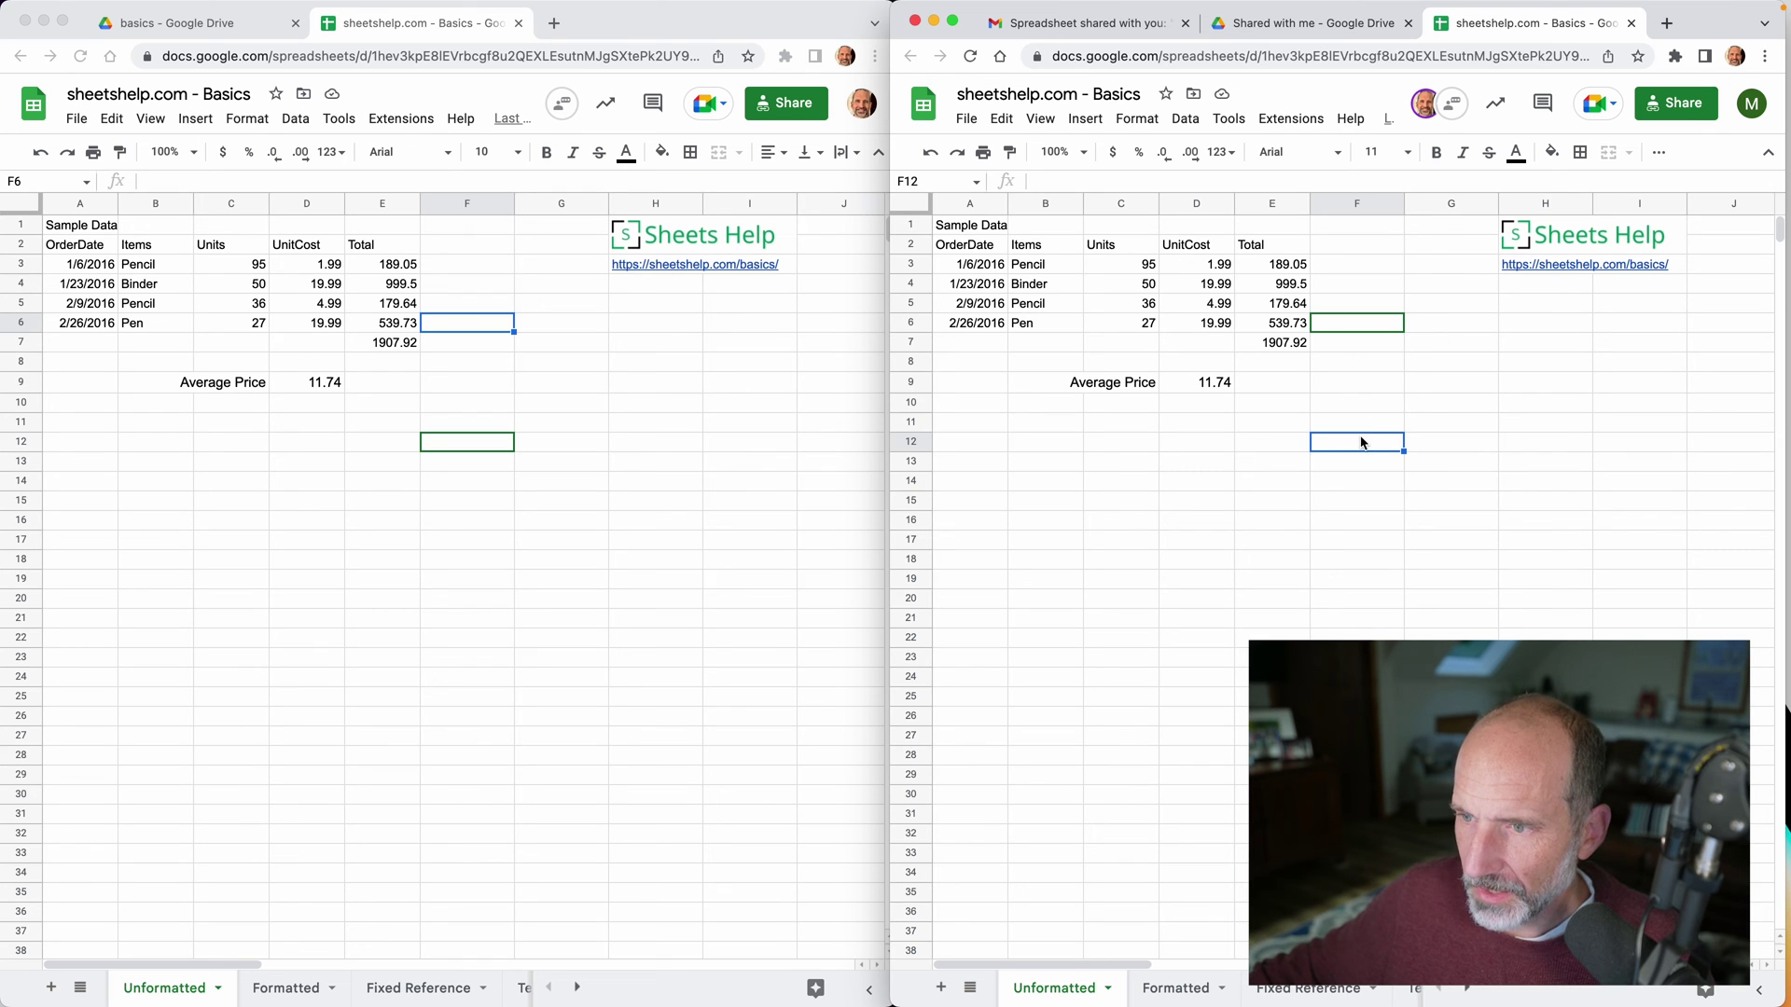
{"action": "type", "text": "dddddd"}
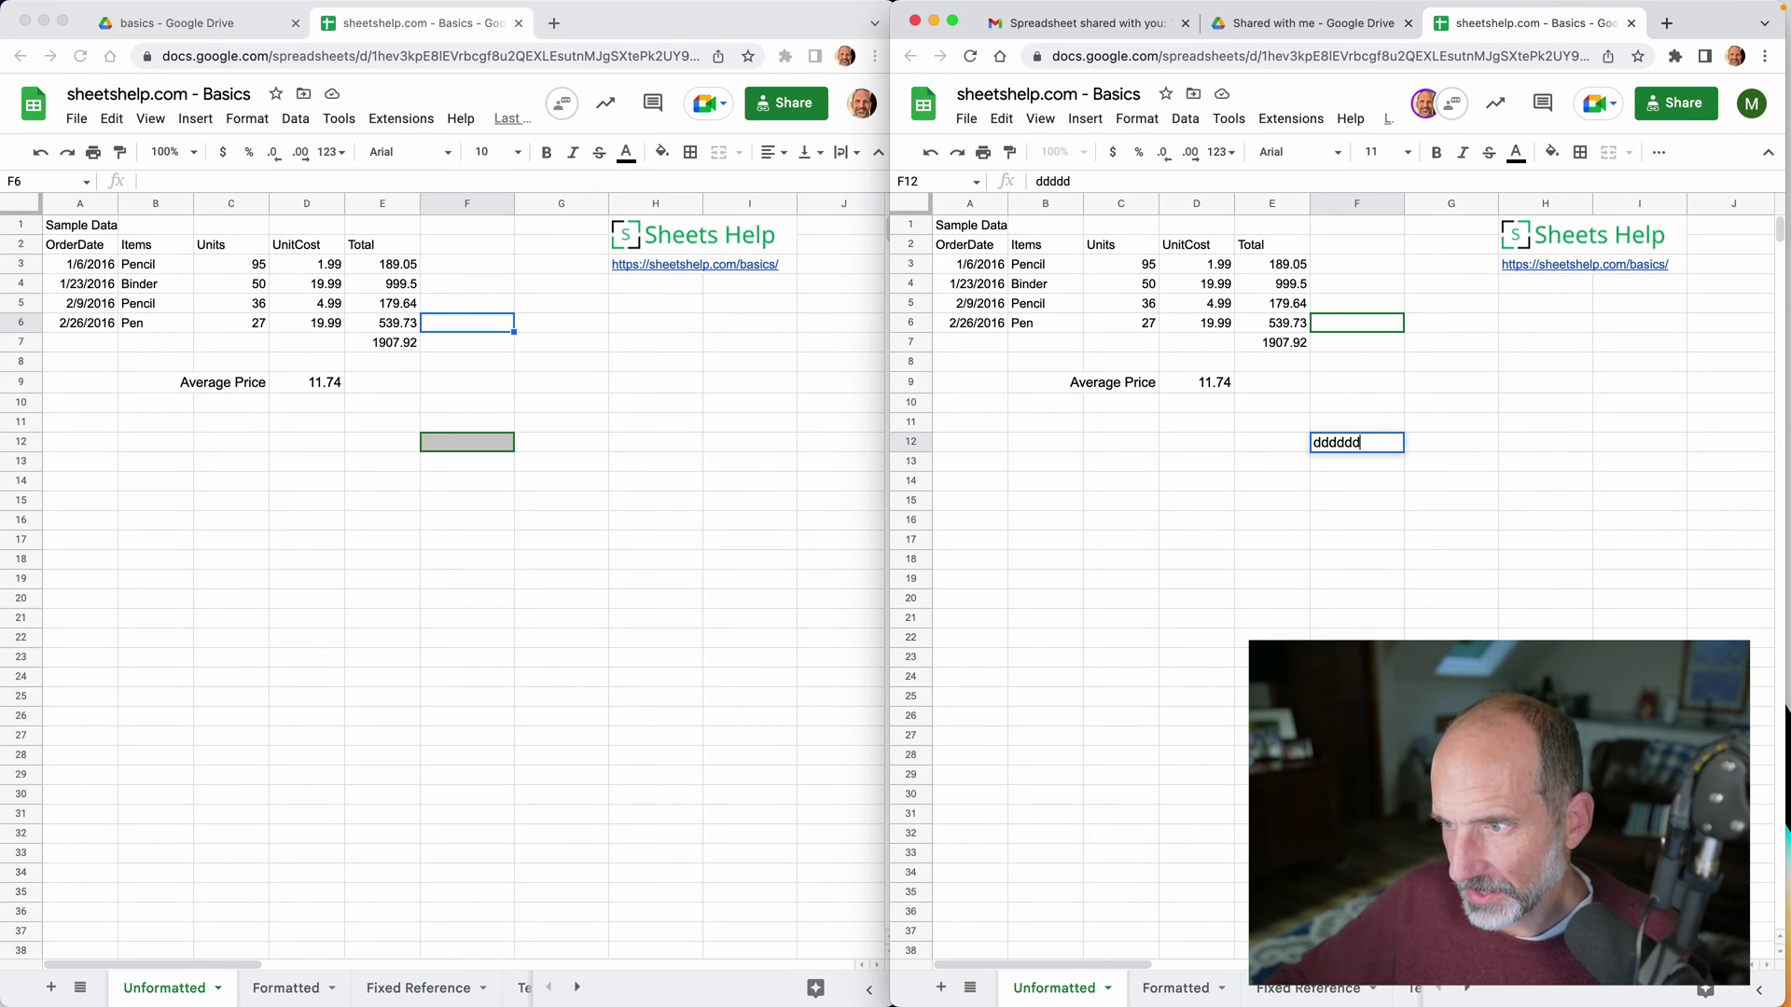
{"action": "type", "text": "dd"}
{"action": "key", "text": "Return"}
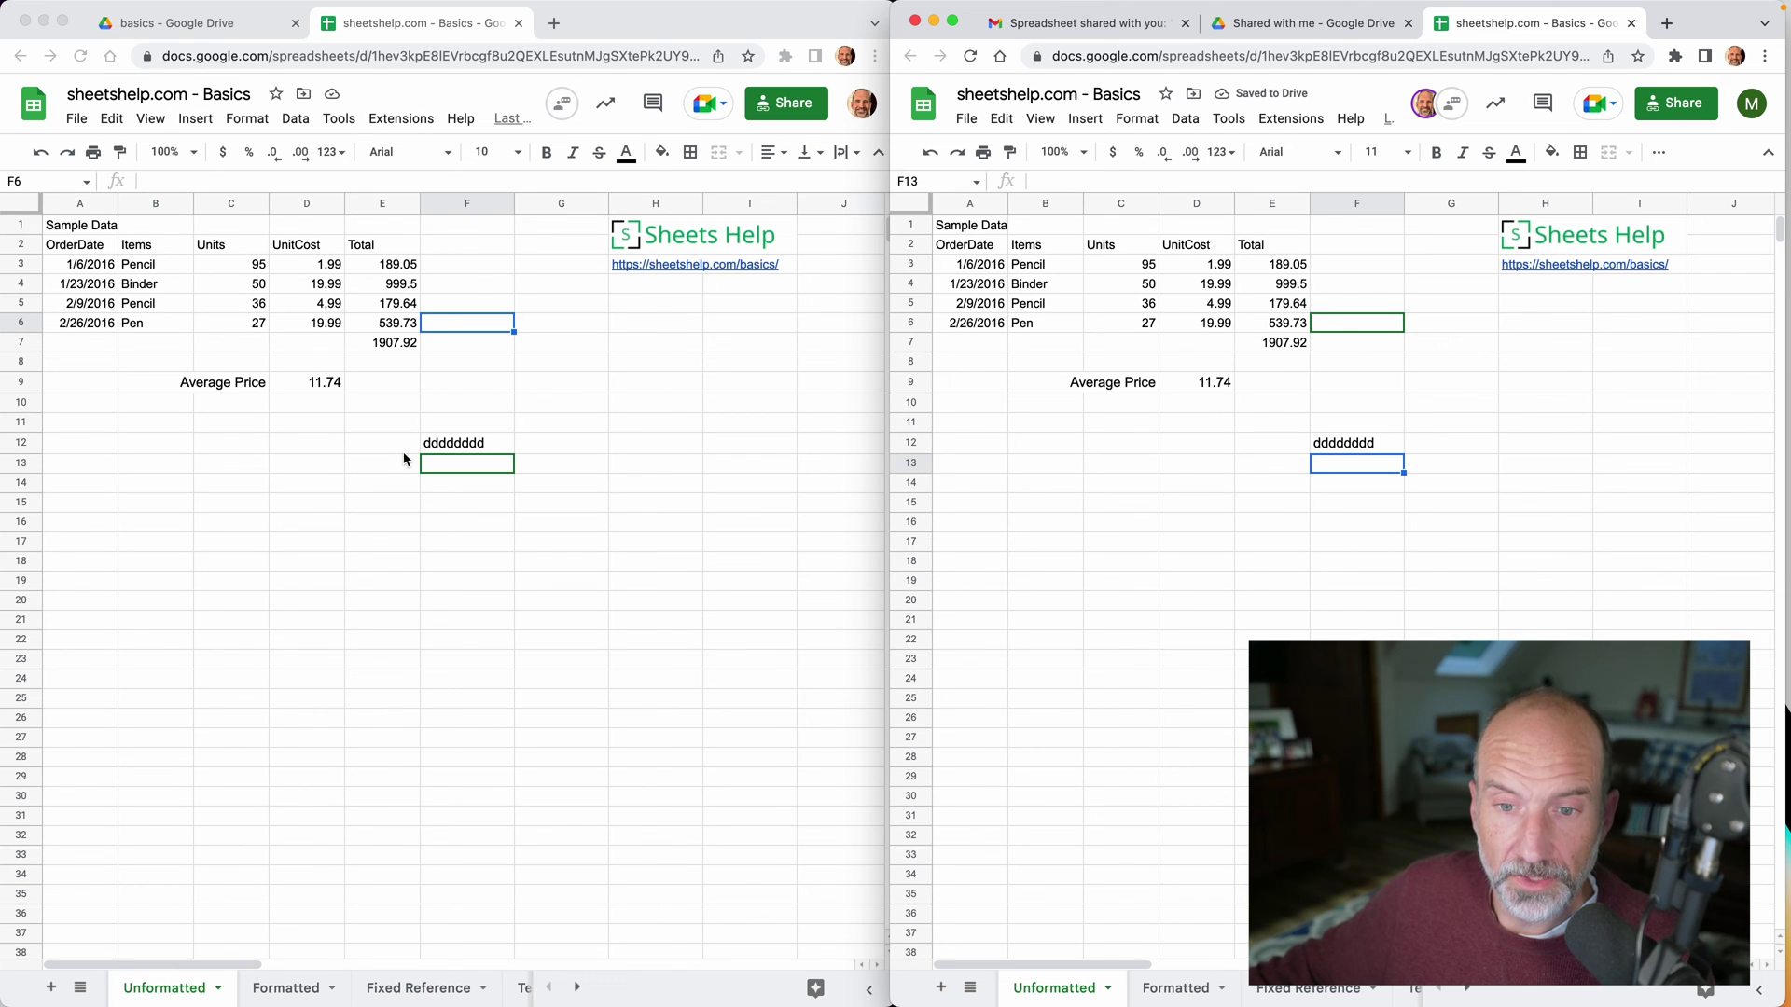
- Delete the test entry from F12 and return to the owner's window
{"action": "left_click", "coordinate": [1356, 441]}
{"action": "key", "text": "Delete"}
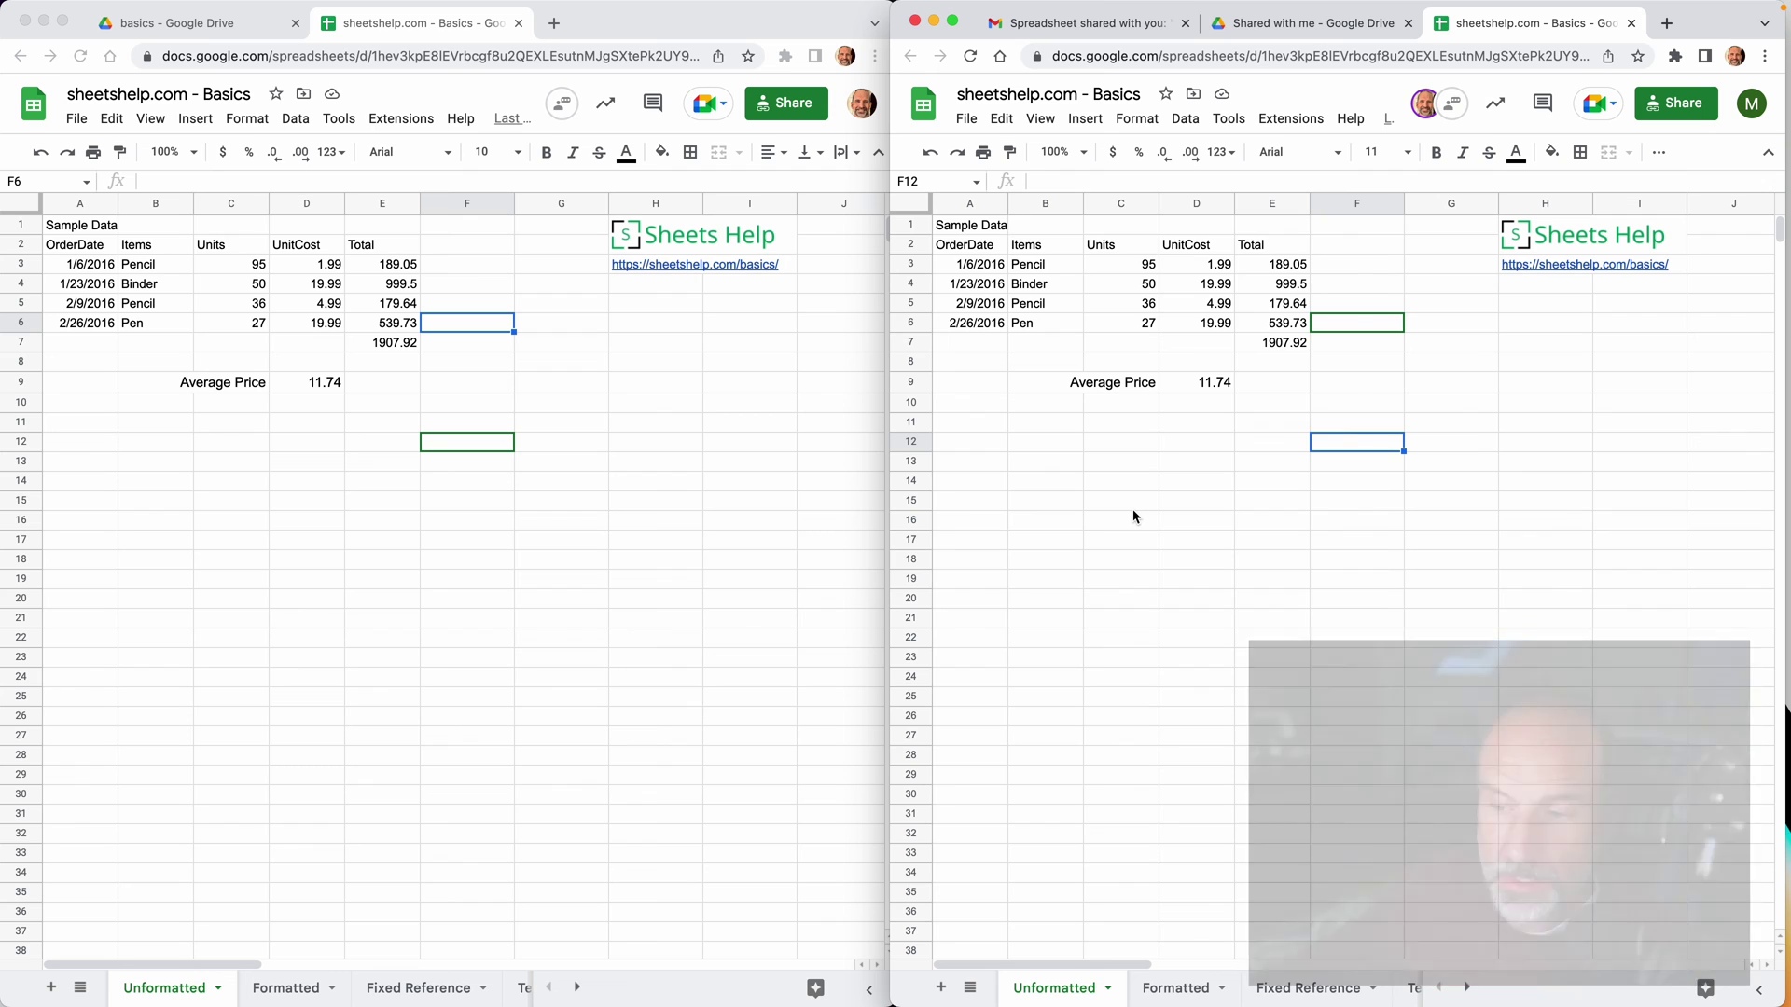
{"action": "key", "text": "super+grave"}
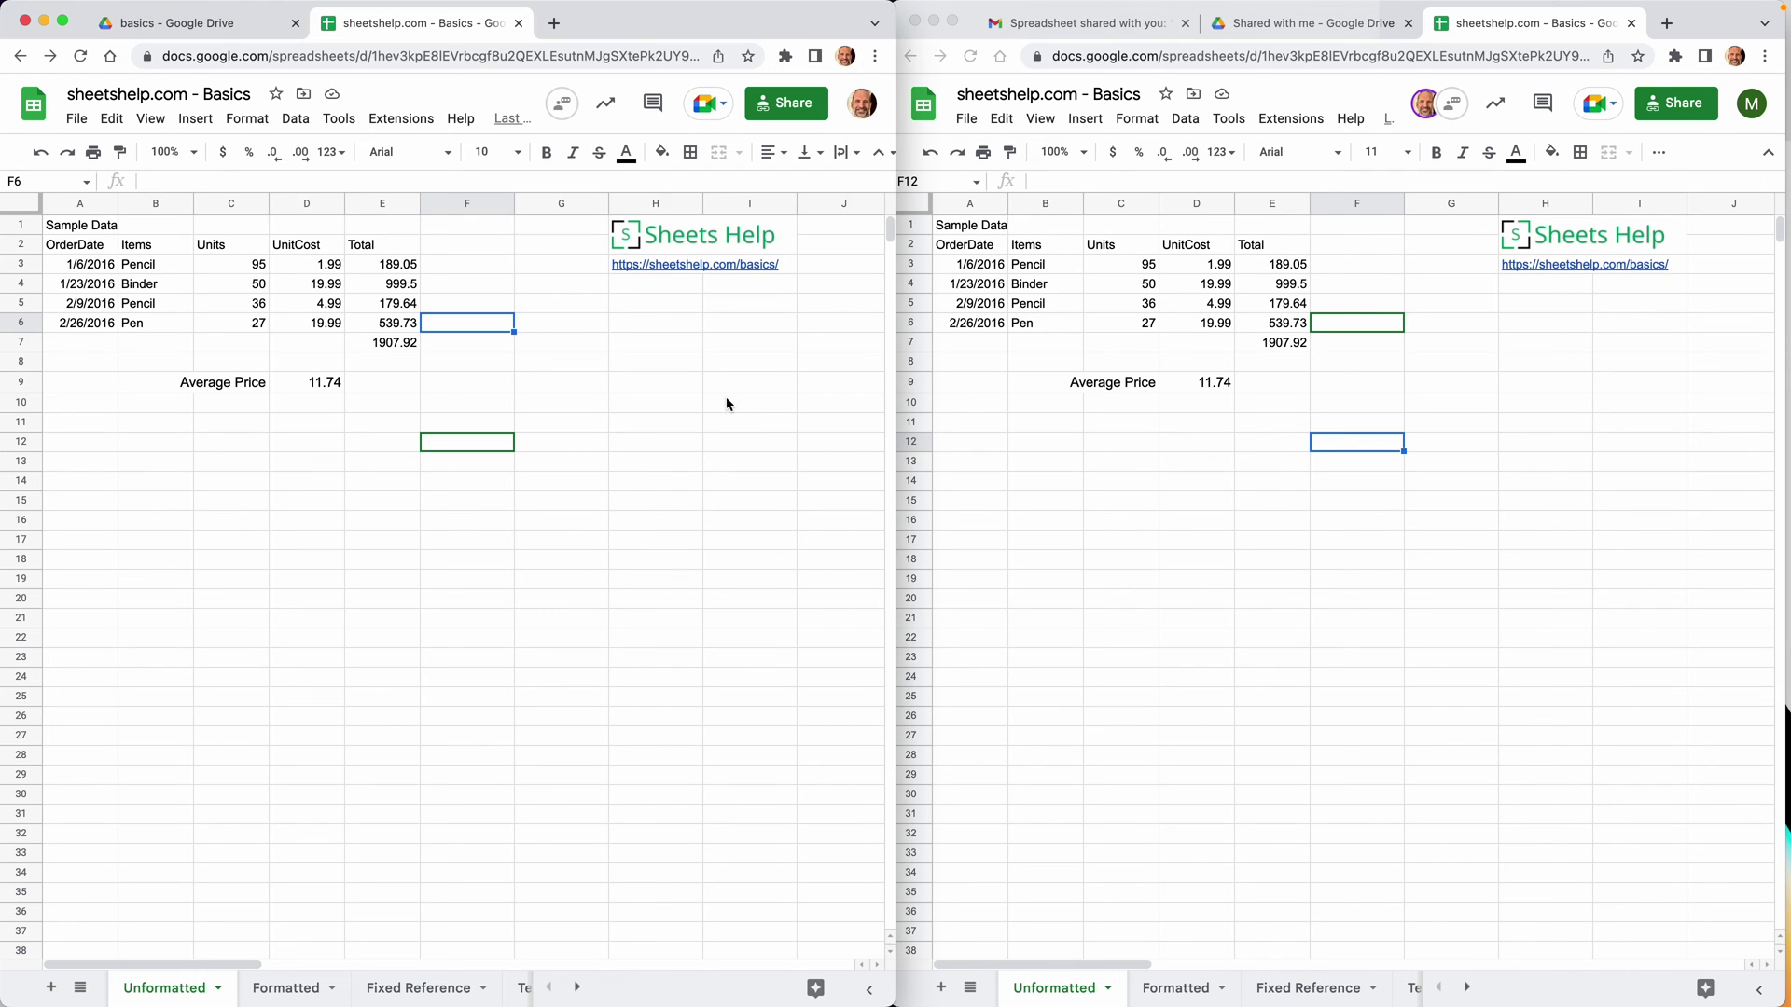
- Protect the Formatted sheet with description 'Important' and proceed to set permissions
{"action": "left_click", "coordinate": [300, 989]}
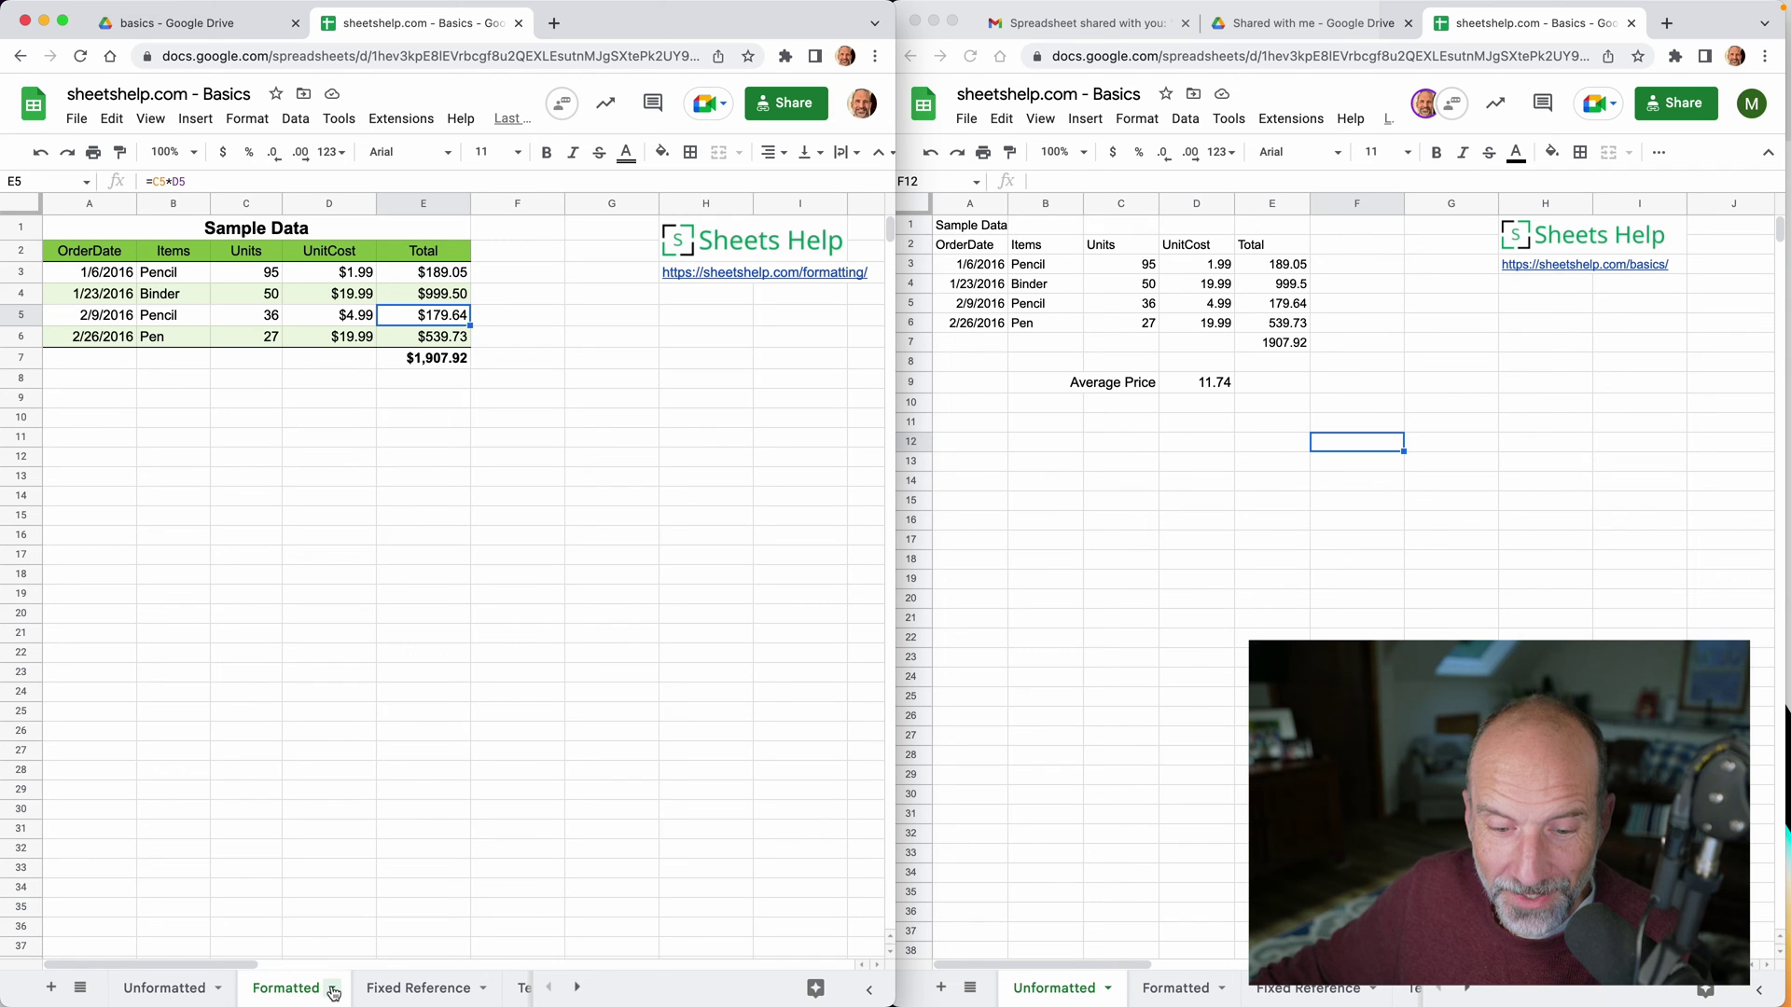
{"action": "left_click", "coordinate": [333, 990]}
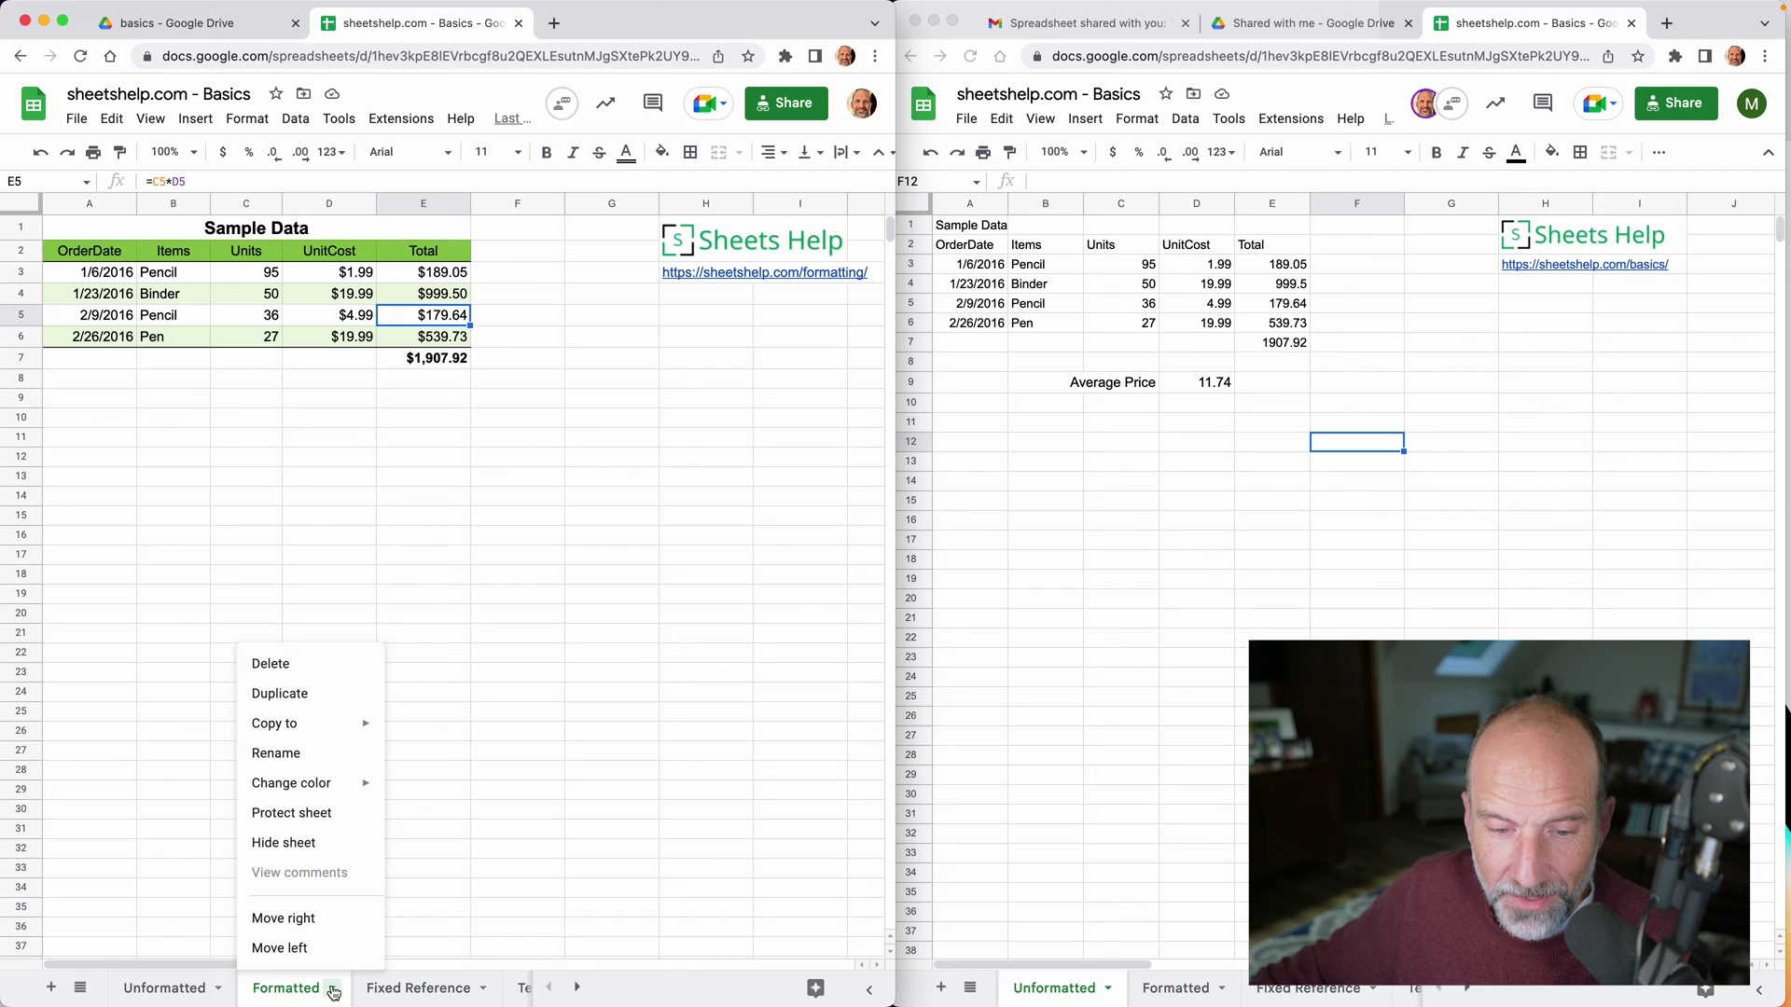
{"action": "left_click", "coordinate": [306, 813]}
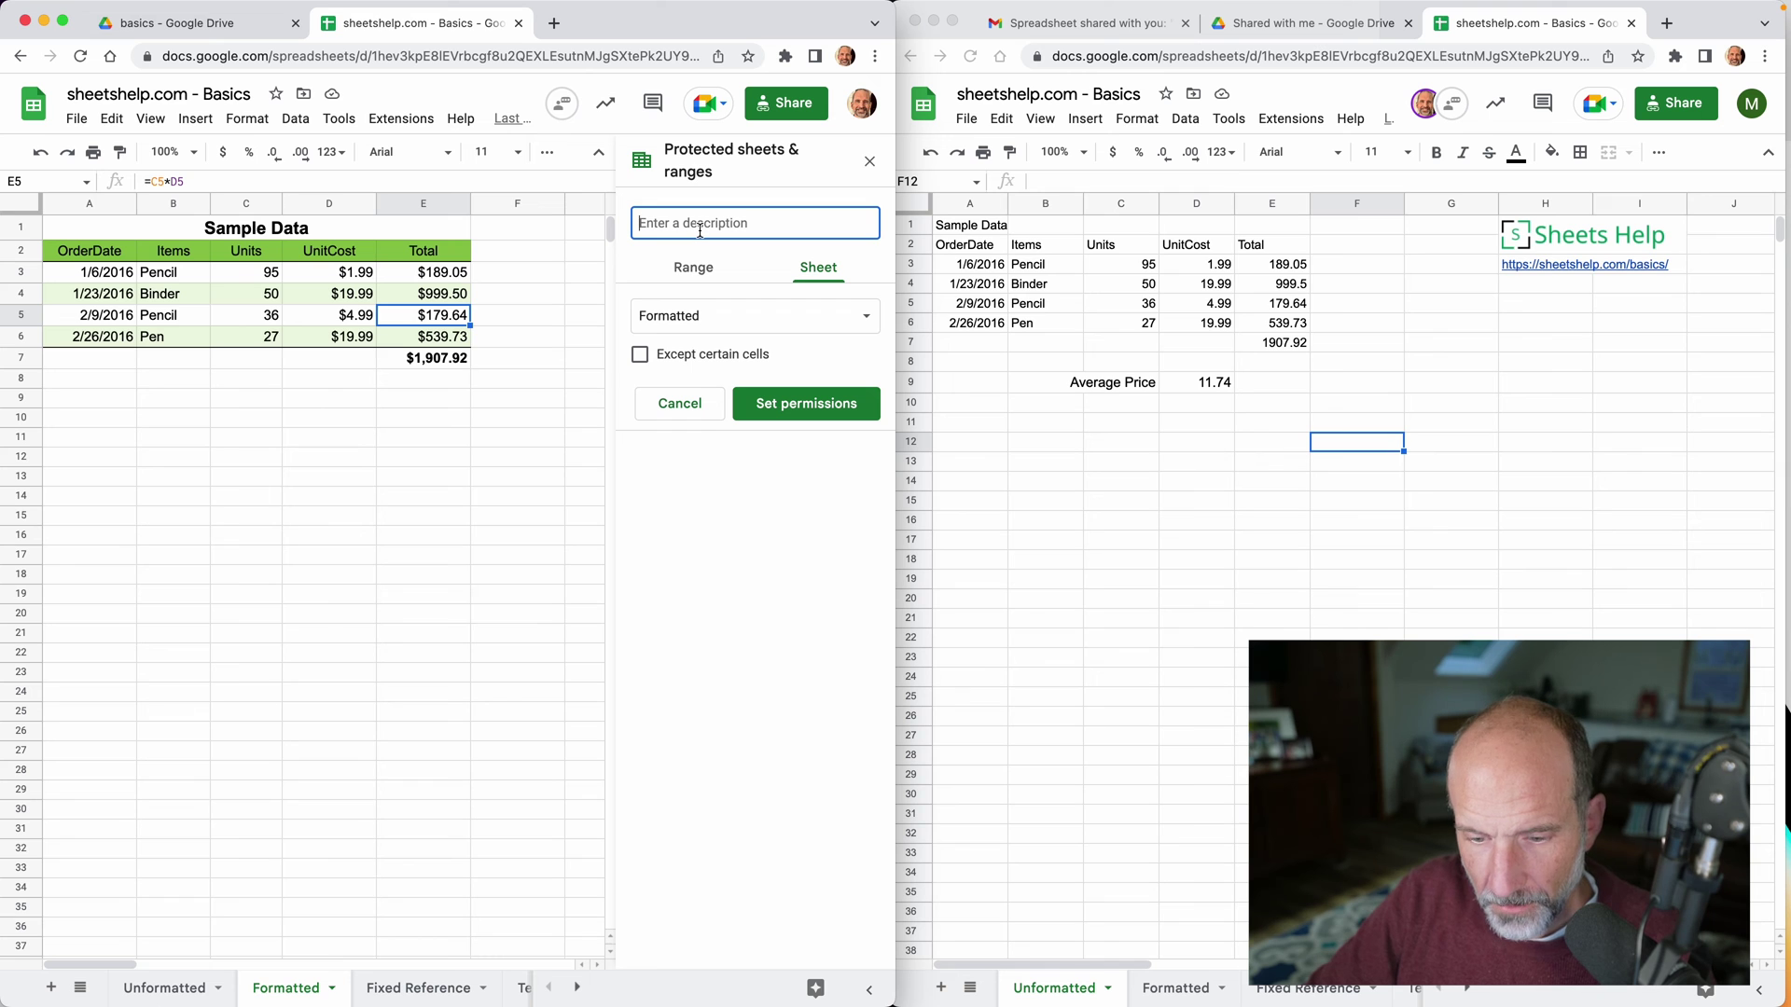
{"action": "type", "text": "Important"}
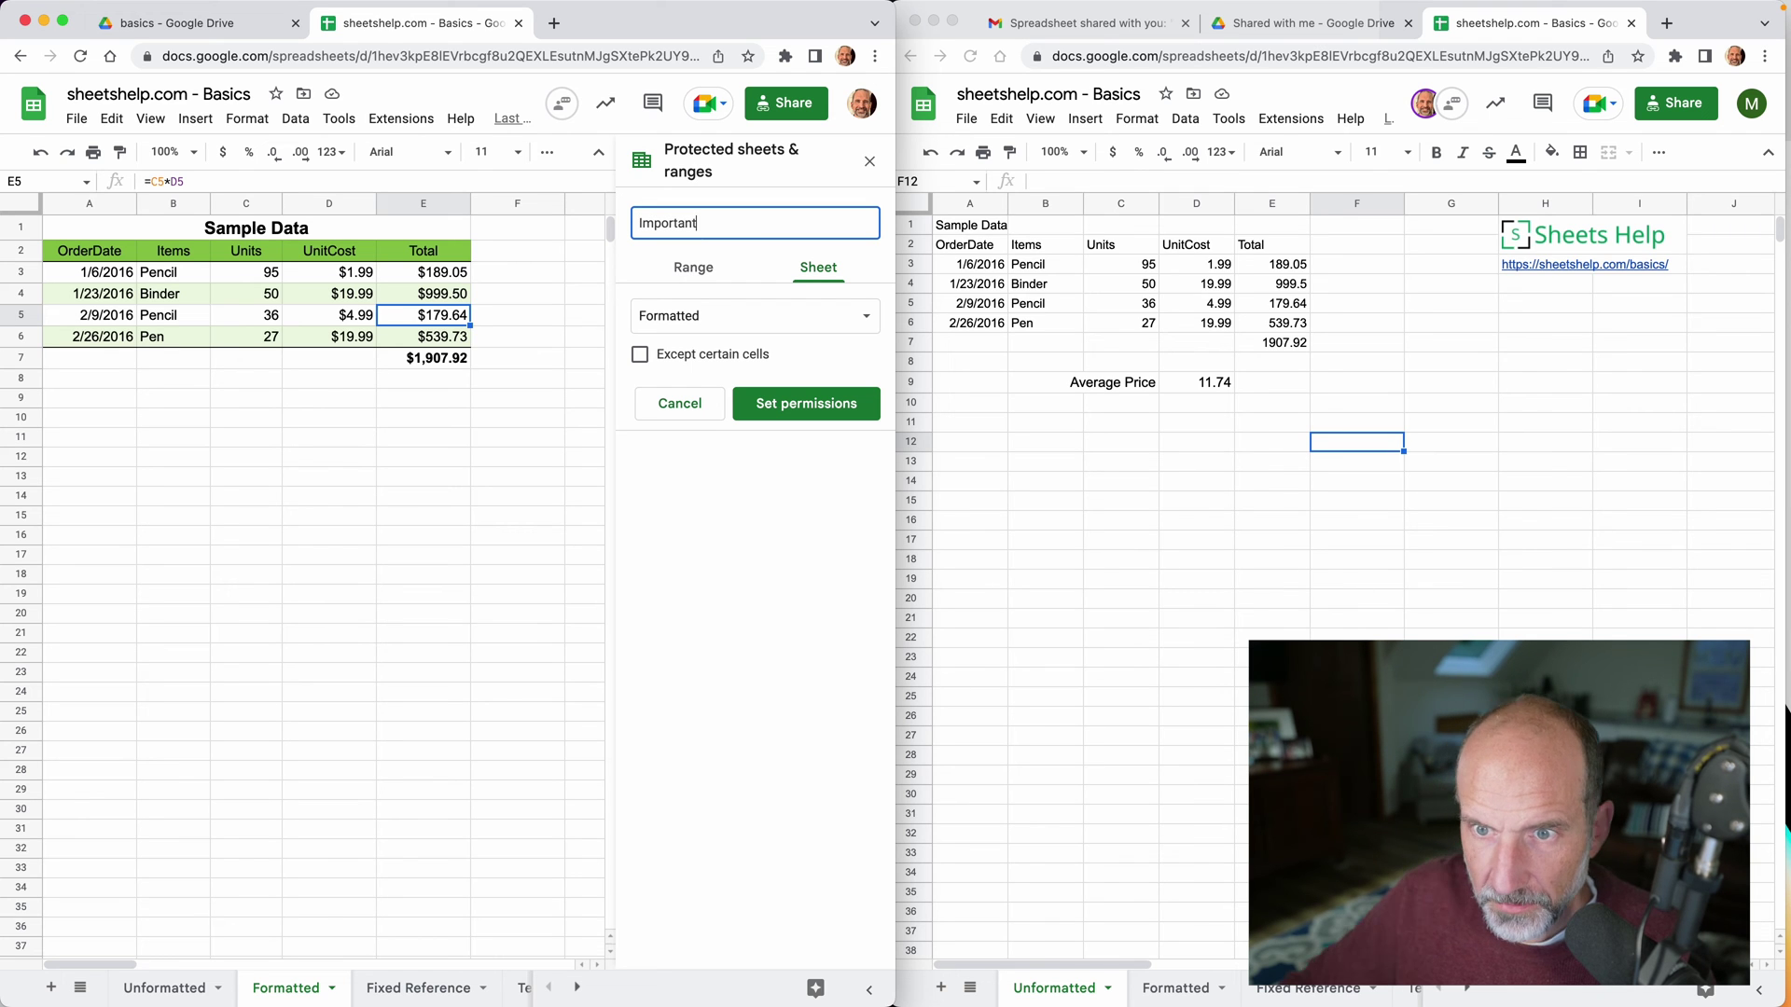
{"action": "left_click", "coordinate": [806, 403]}
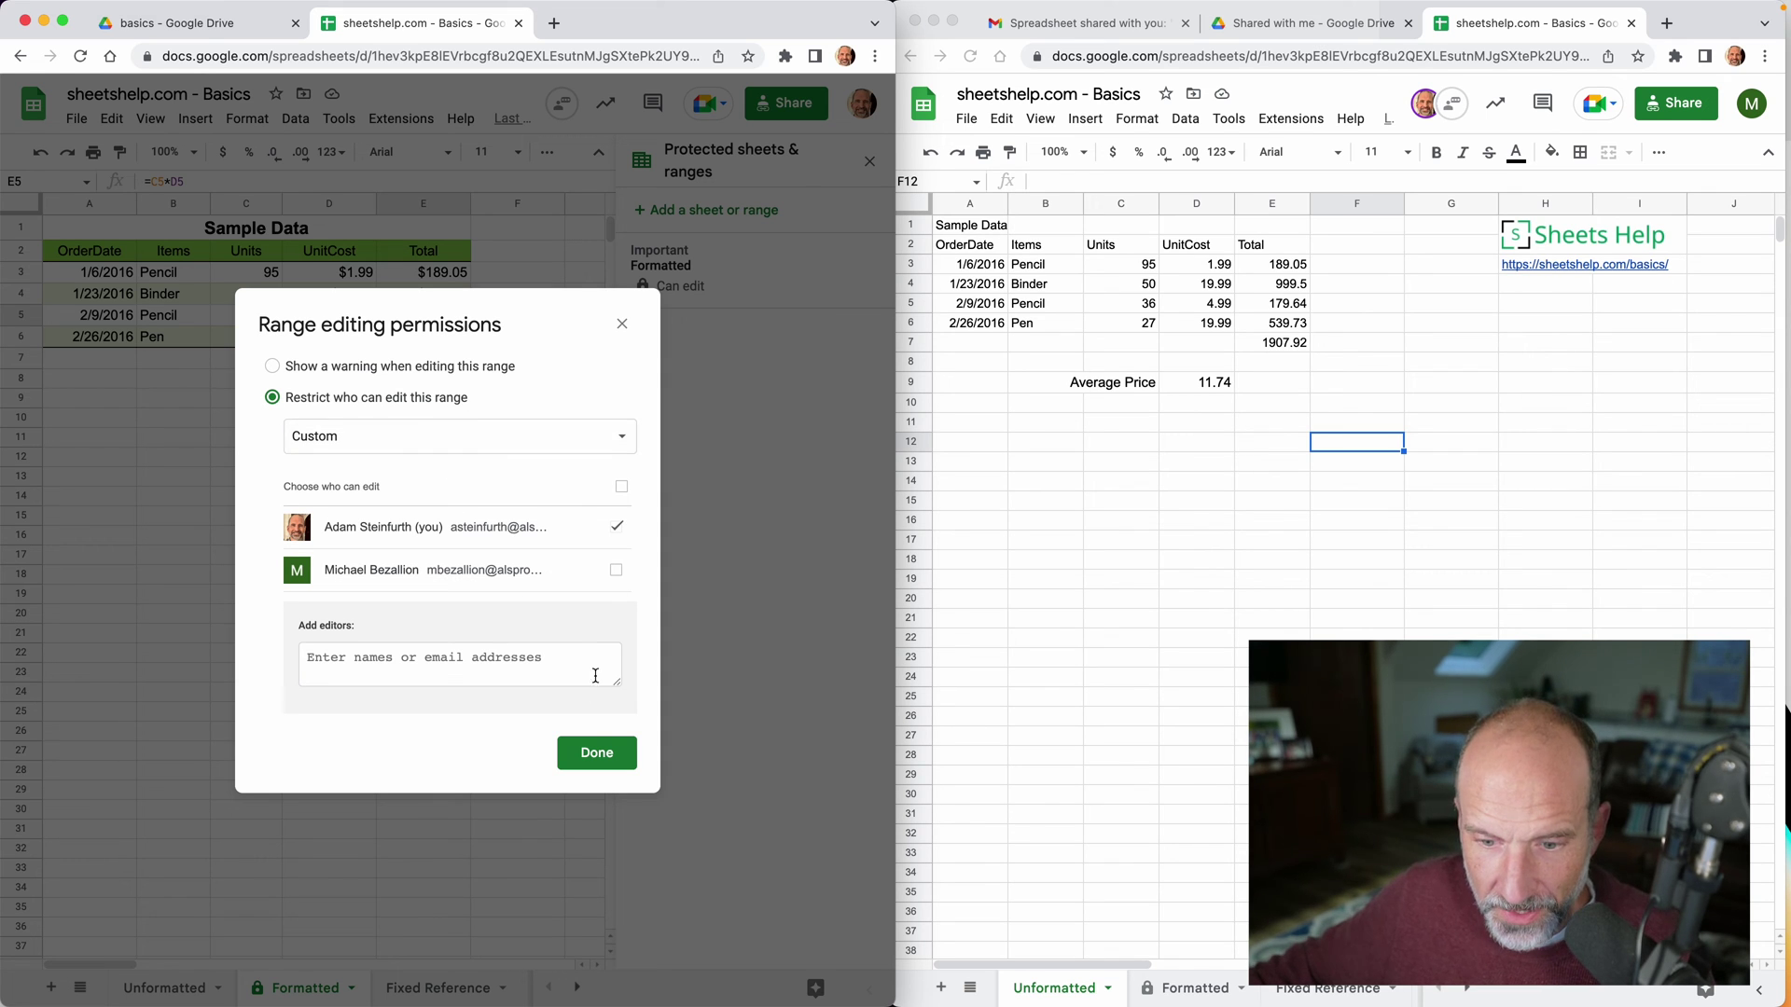
- Restrict editing of the Formatted sheet to the owner only and check both windows
{"action": "left_click", "coordinate": [598, 754]}
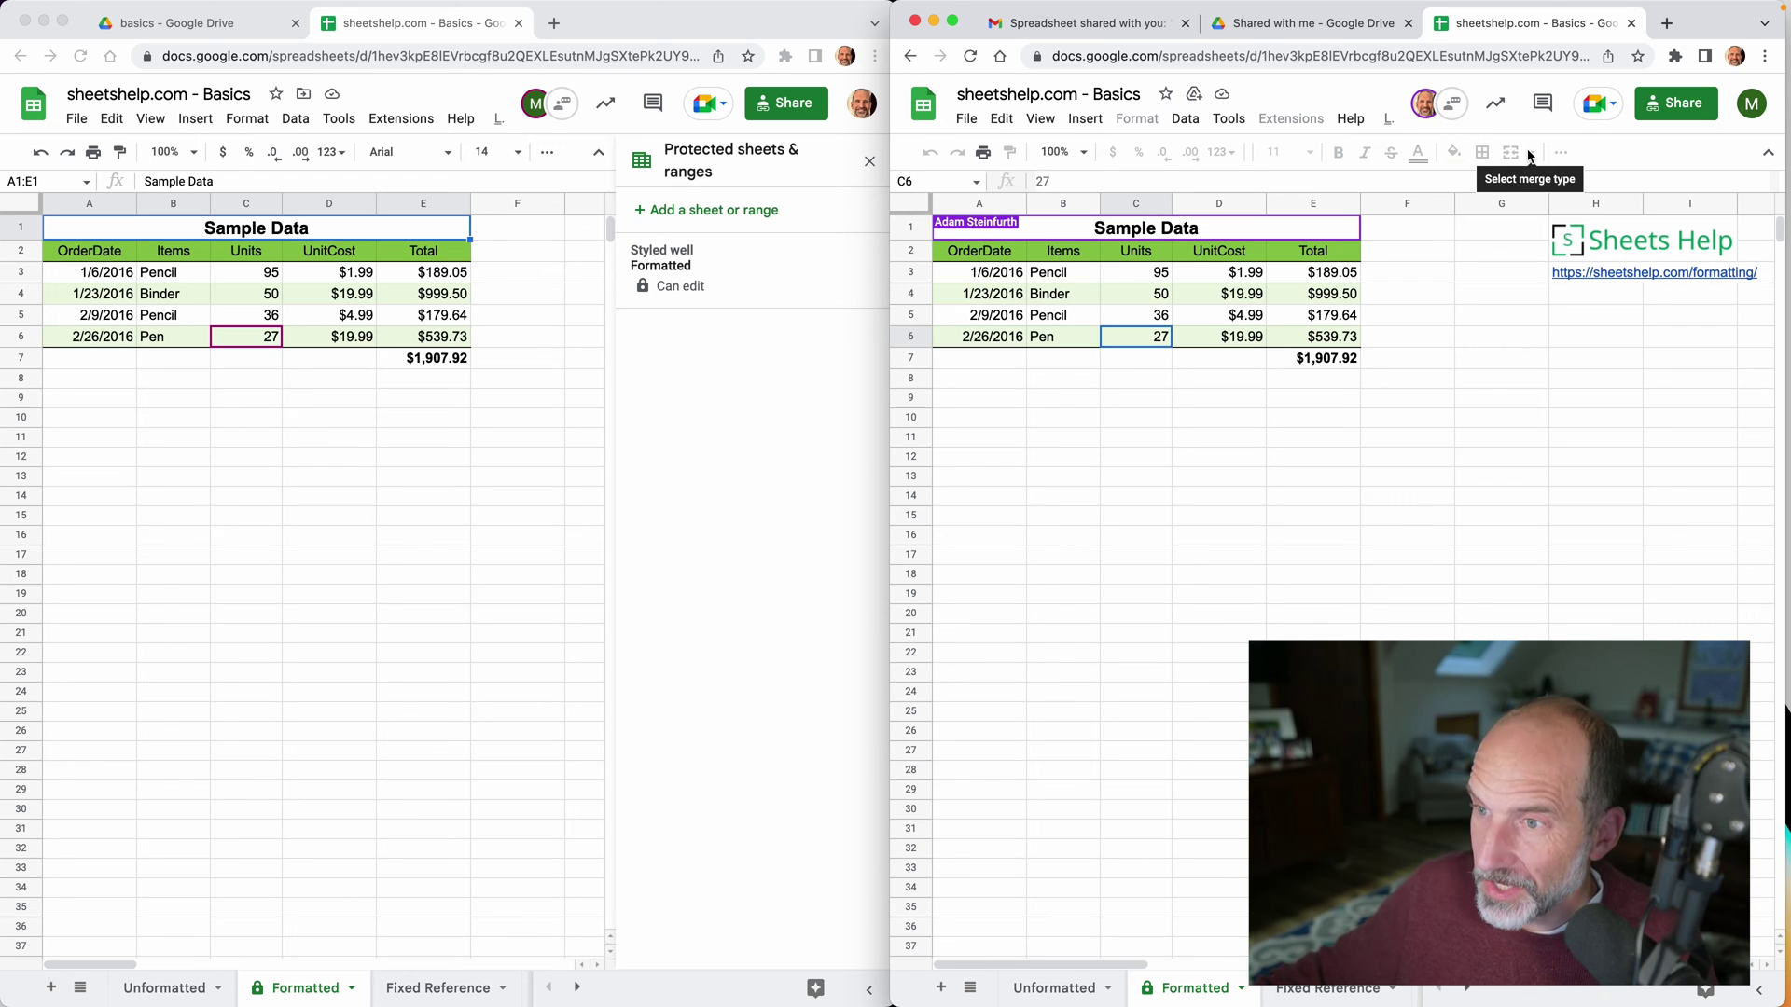
{"action": "key", "text": "super+grave"}
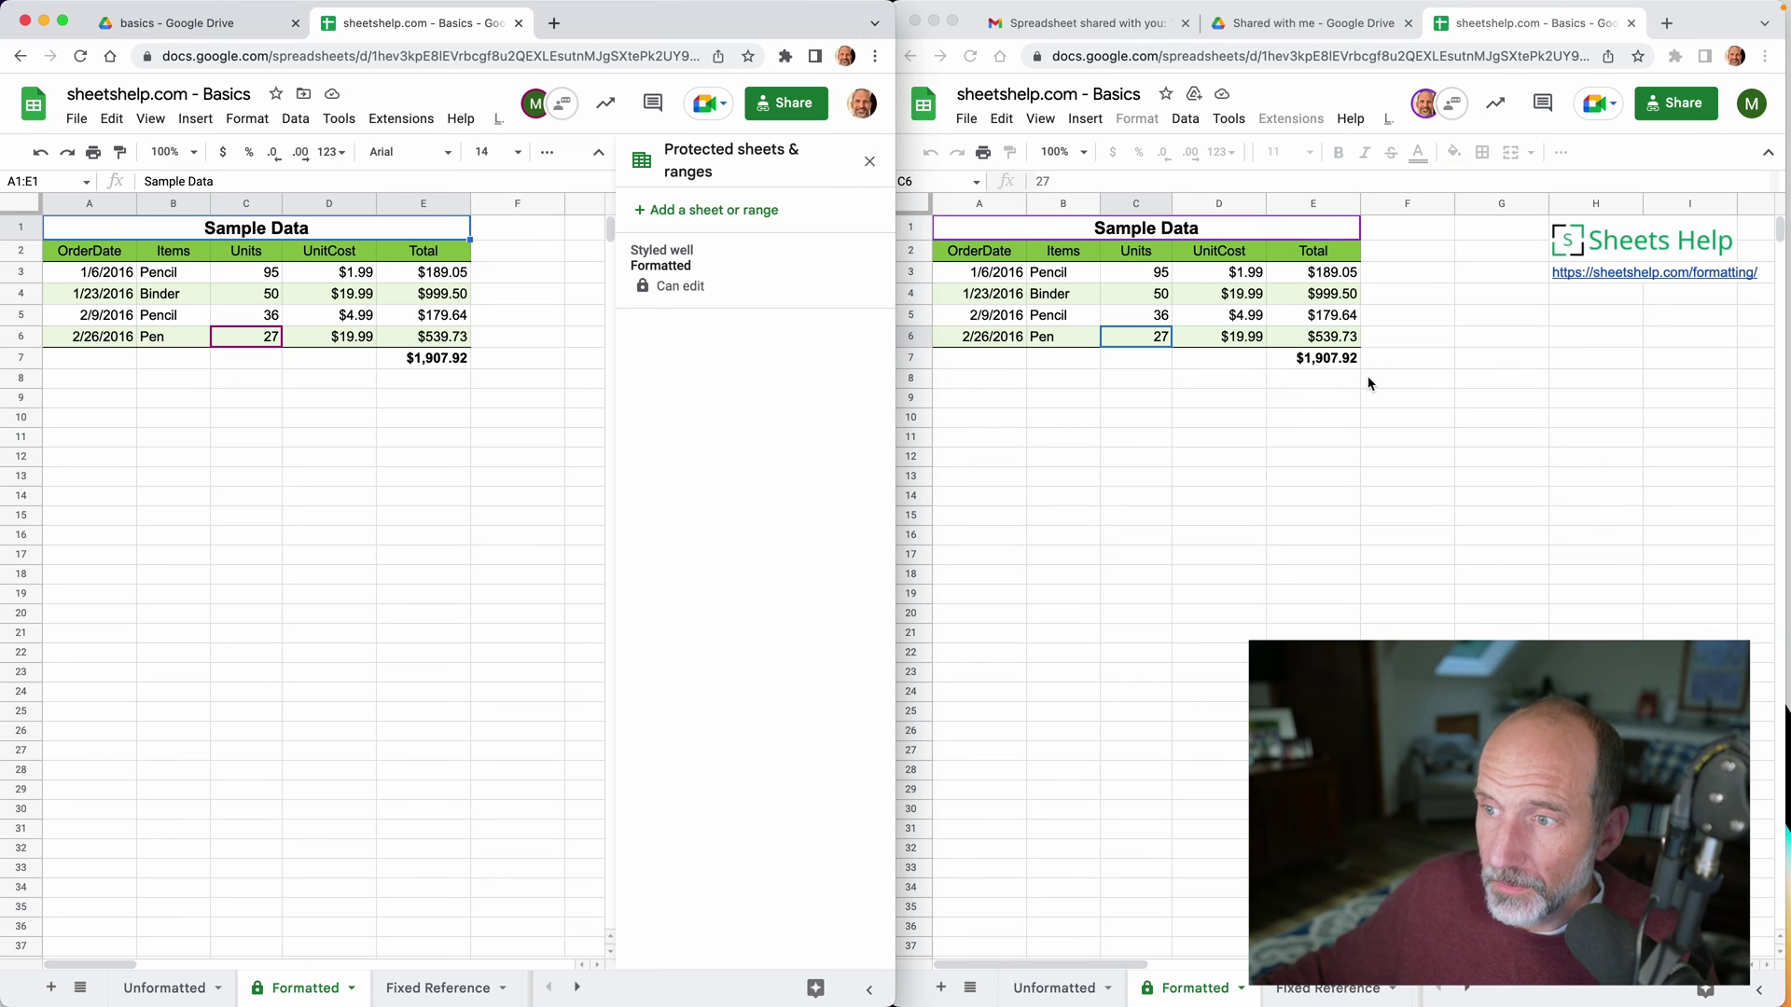
{"action": "key", "text": "super+grave"}
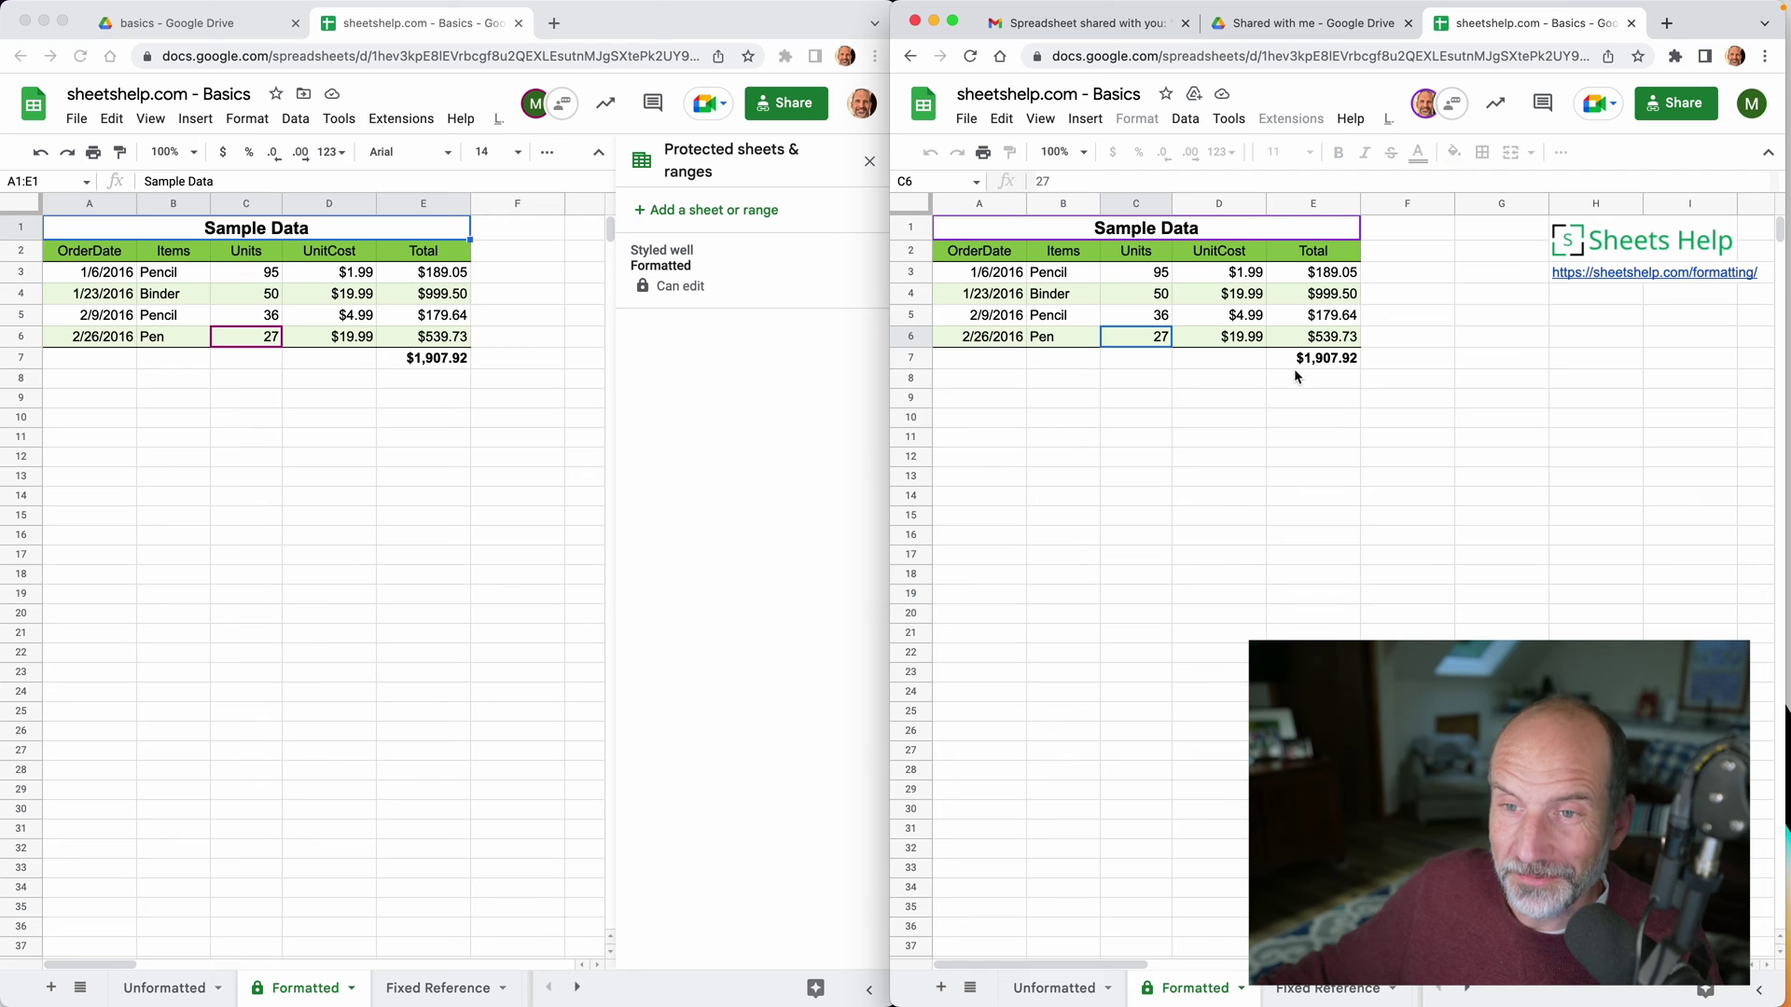
{"action": "key", "text": "super+grave"}
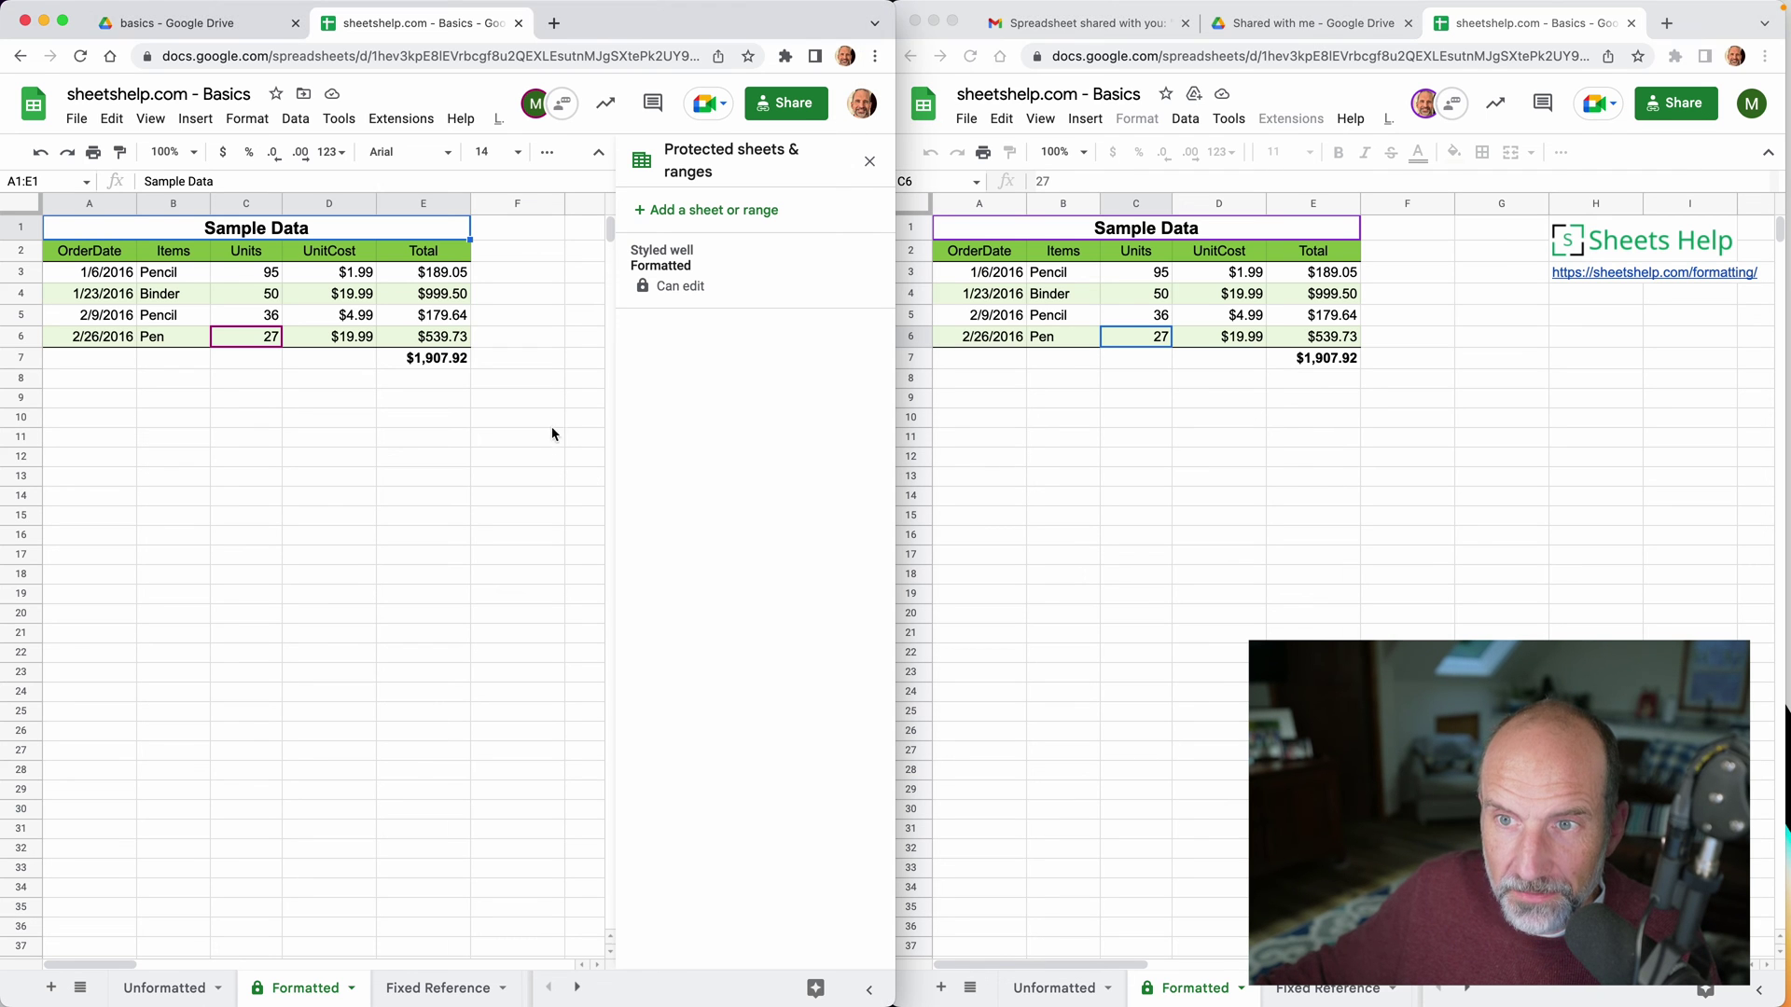
- Bring up the Share dialog's add-people field for the spreadsheet
{"action": "left_click", "coordinate": [805, 110]}
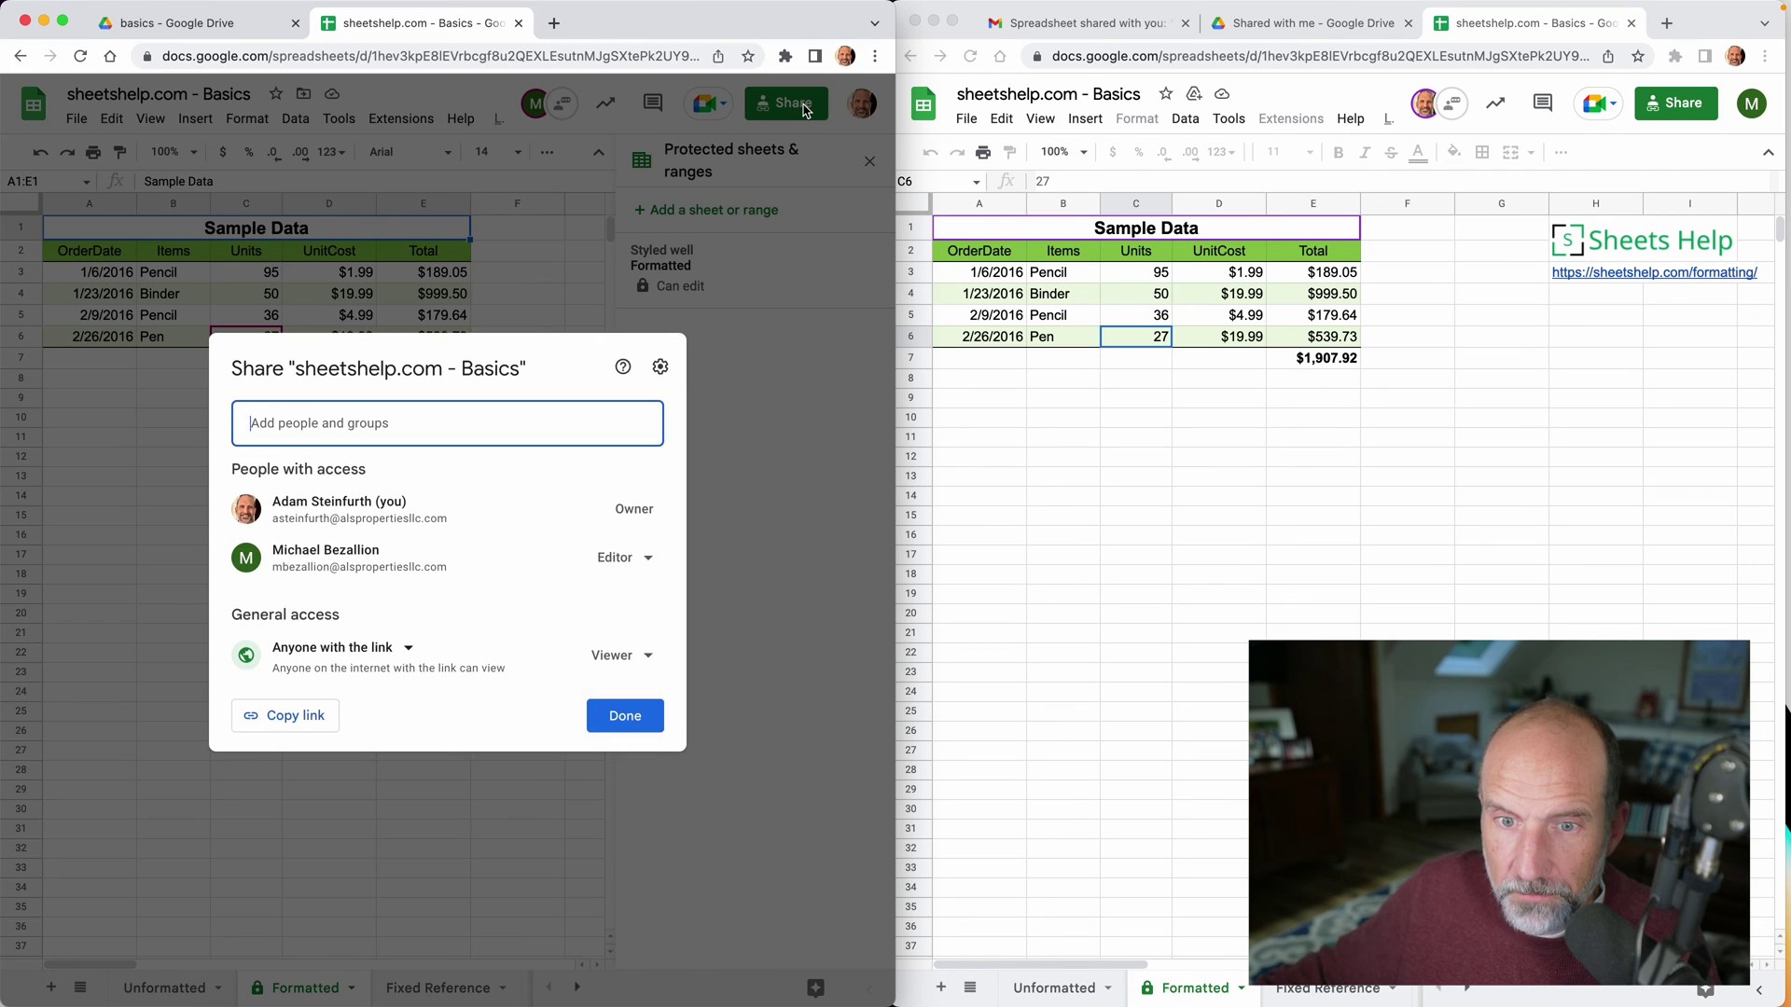
{"action": "left_click", "coordinate": [416, 424]}
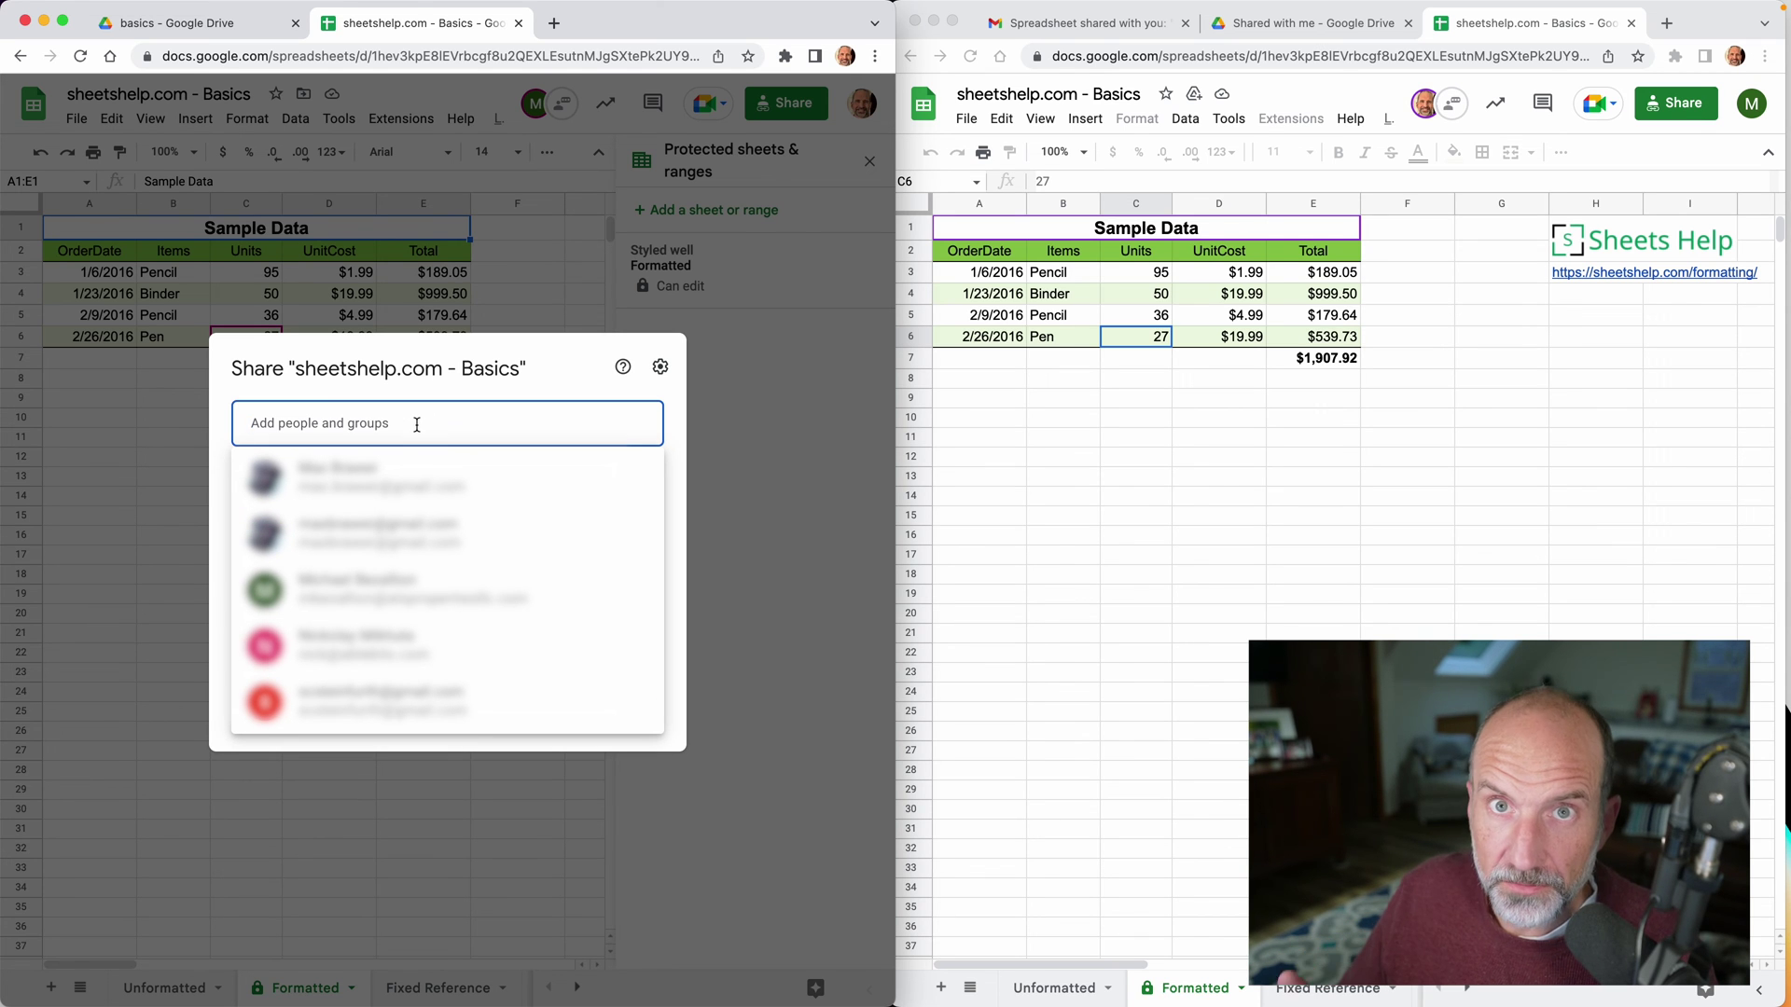
- View the My groups page in Google Groups from Drive, then return to the spreadsheet
{"action": "key", "text": "Escape"}
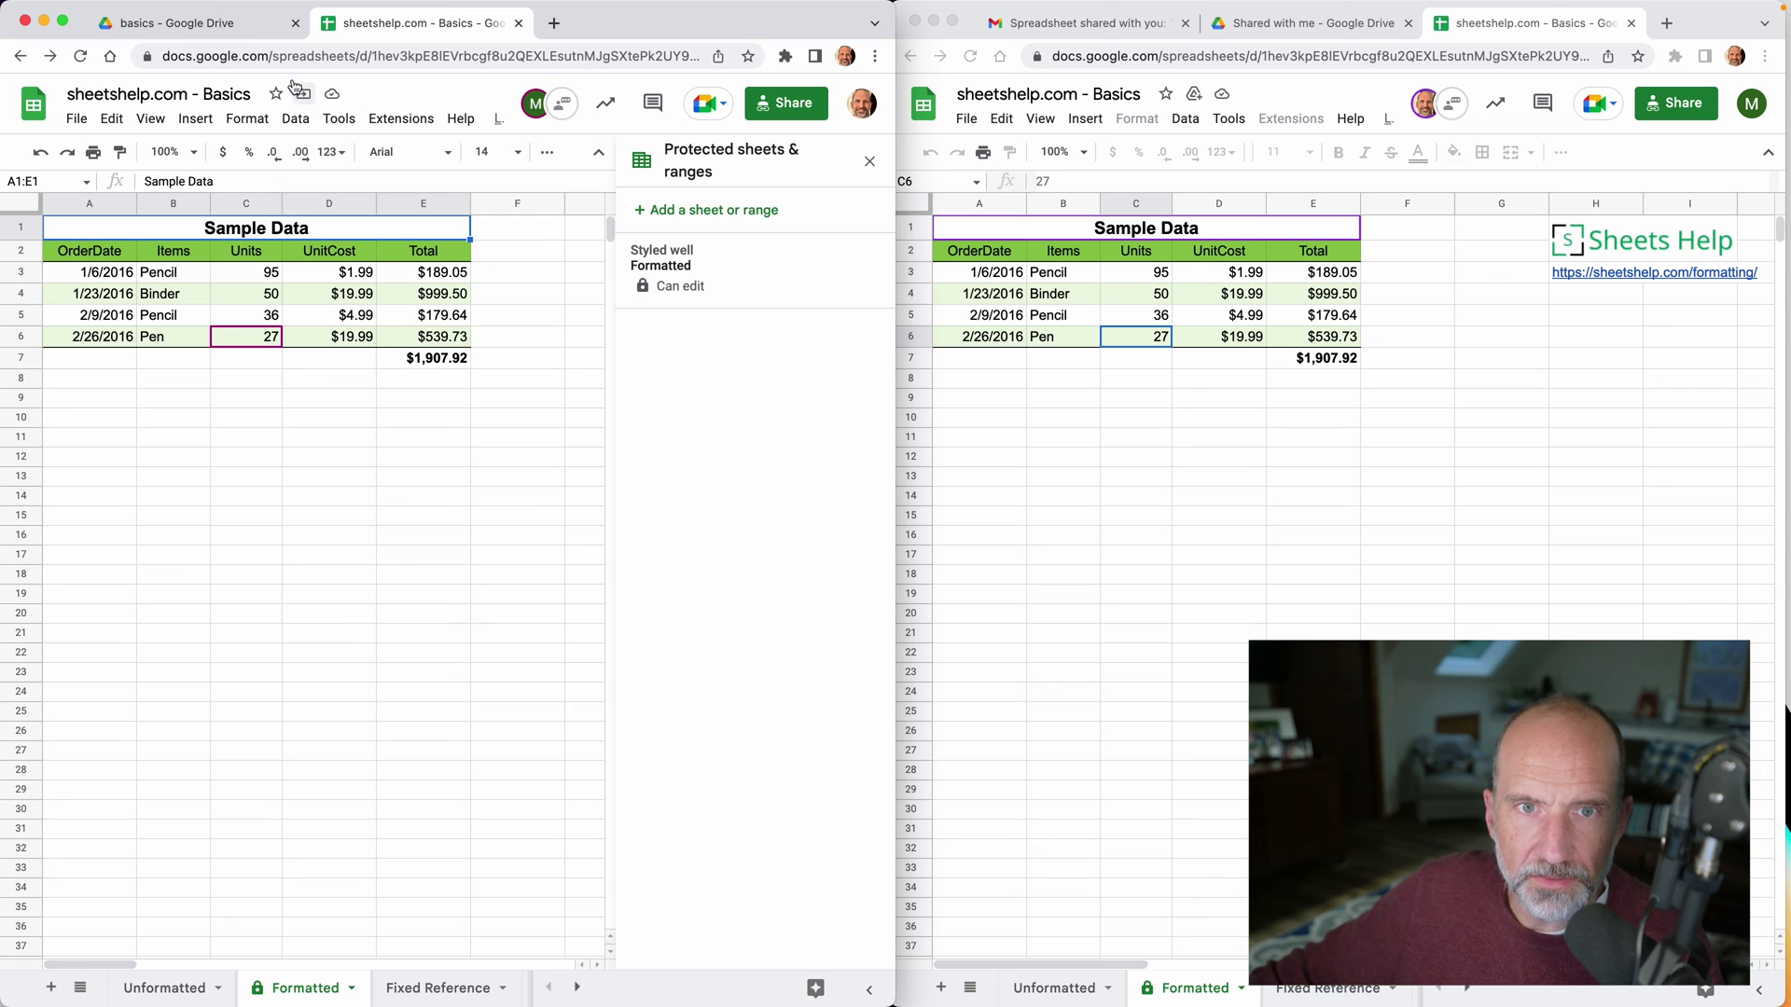
{"action": "left_click", "coordinate": [230, 24]}
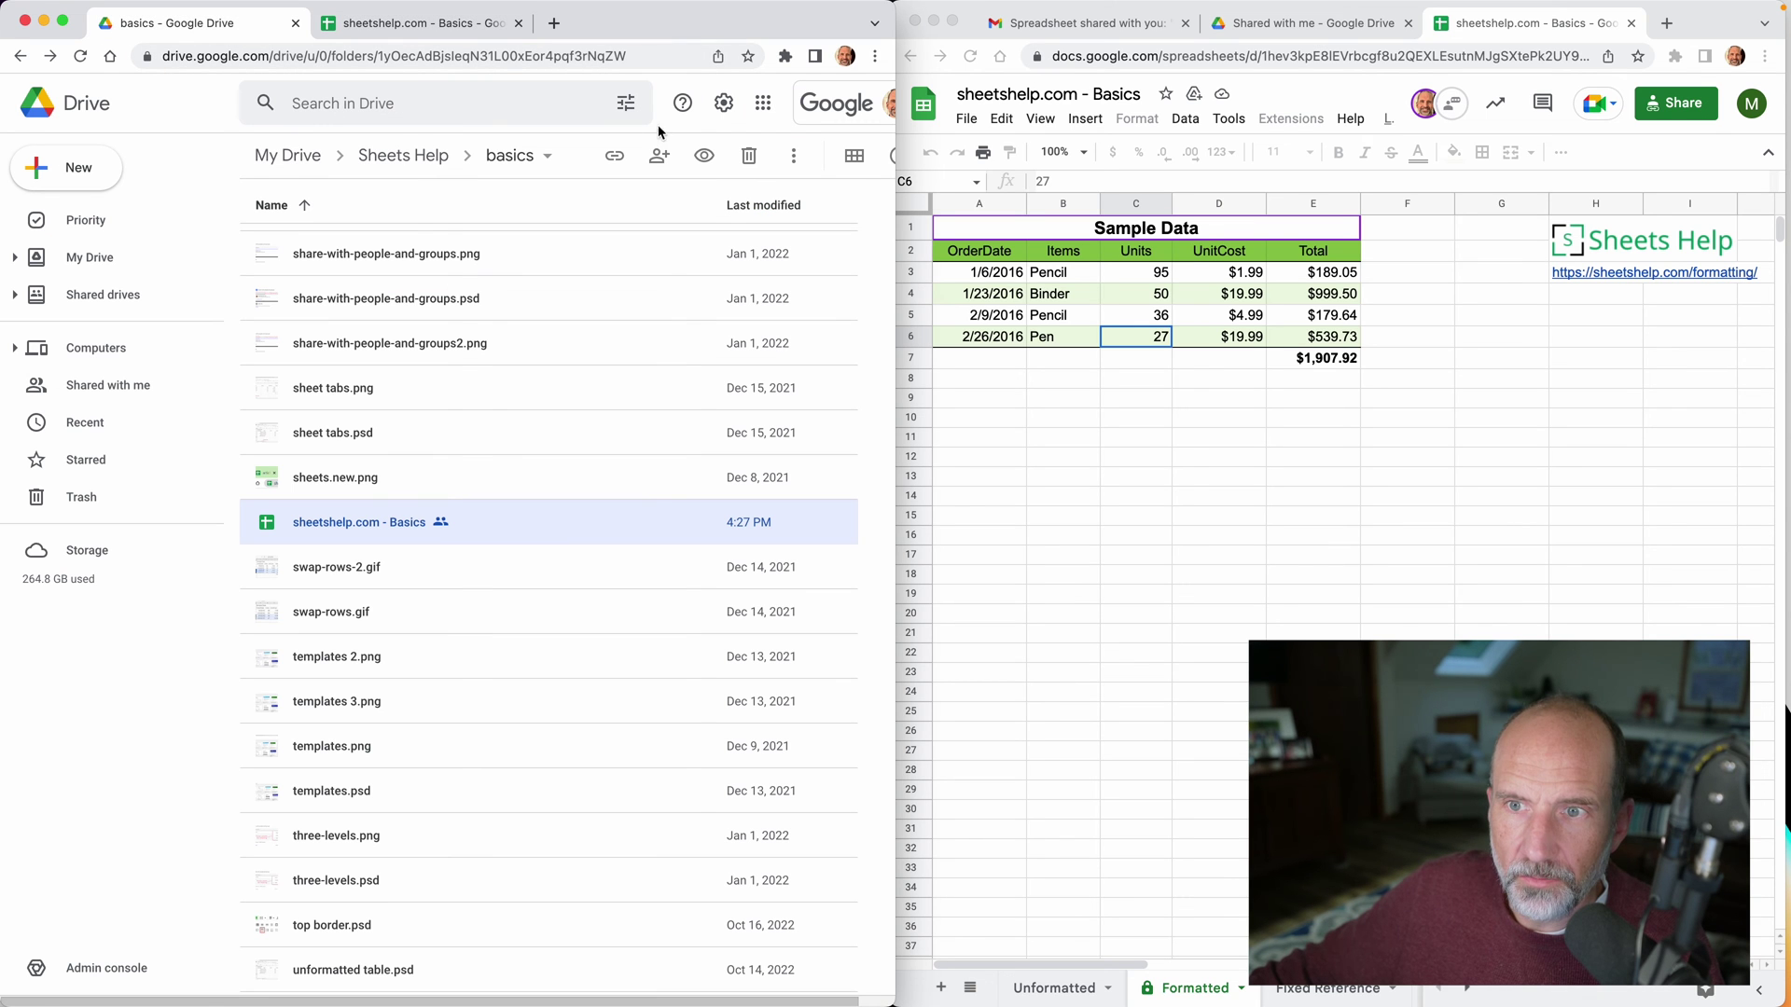
{"action": "left_click", "coordinate": [761, 105]}
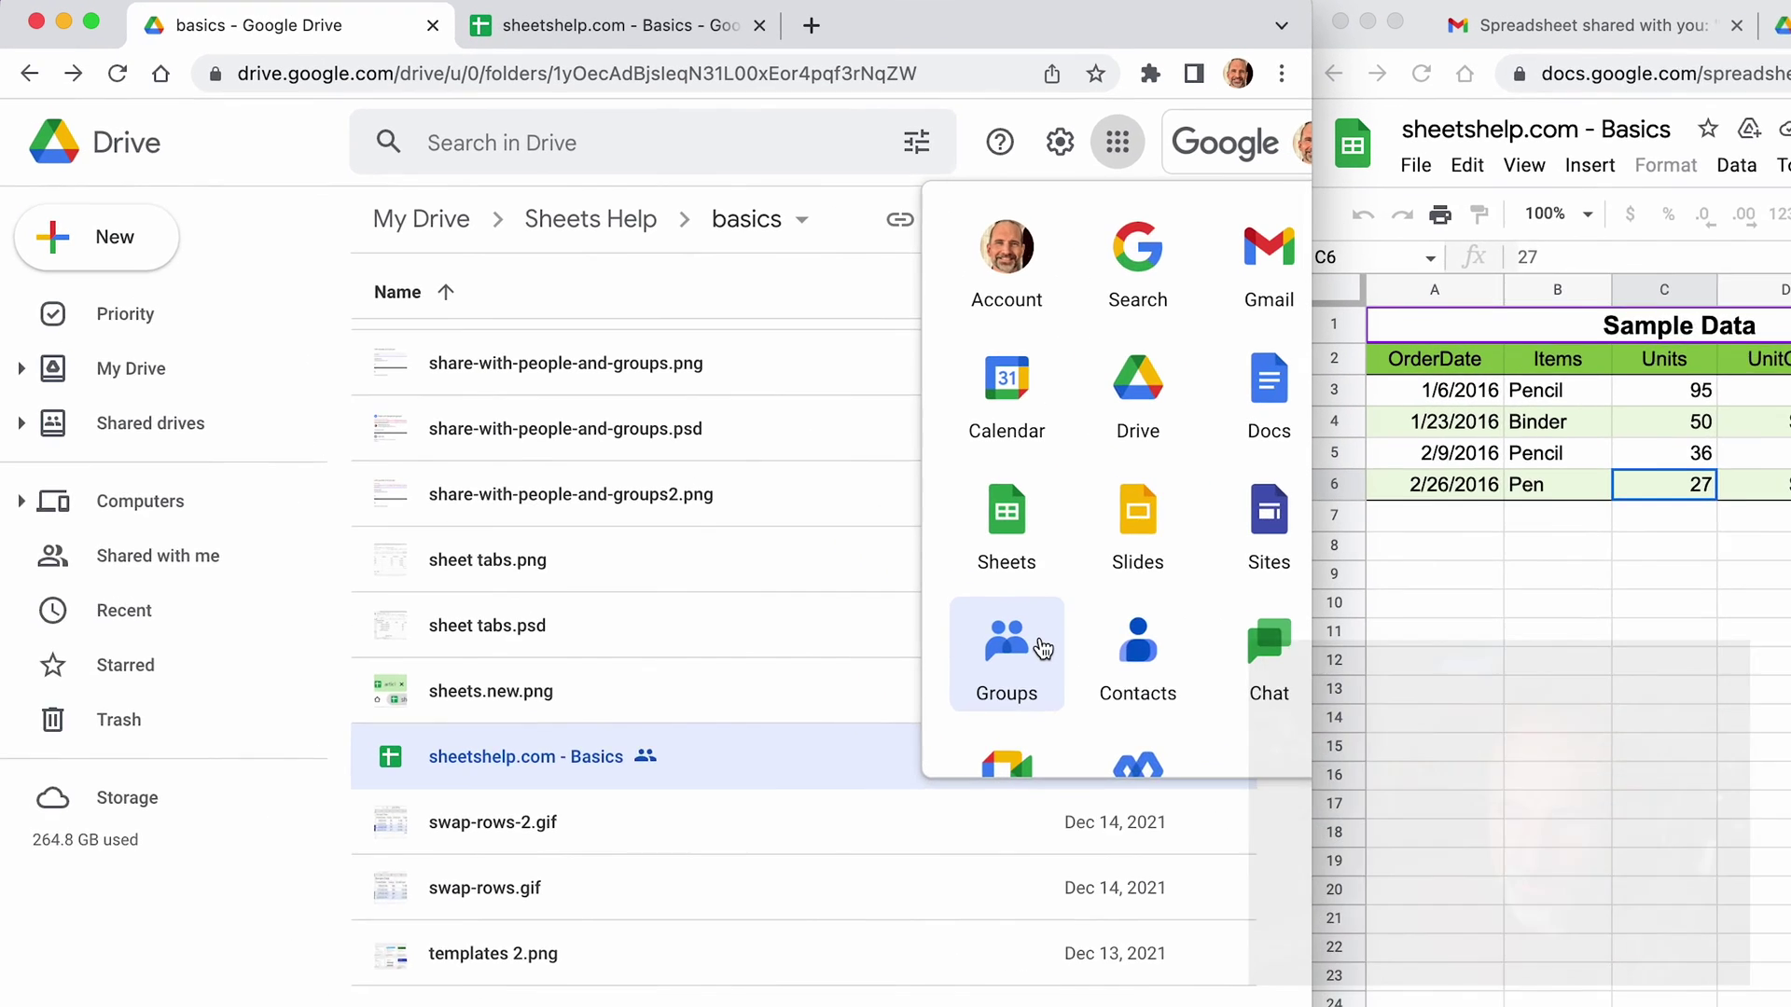
{"action": "left_click", "coordinate": [1042, 648]}
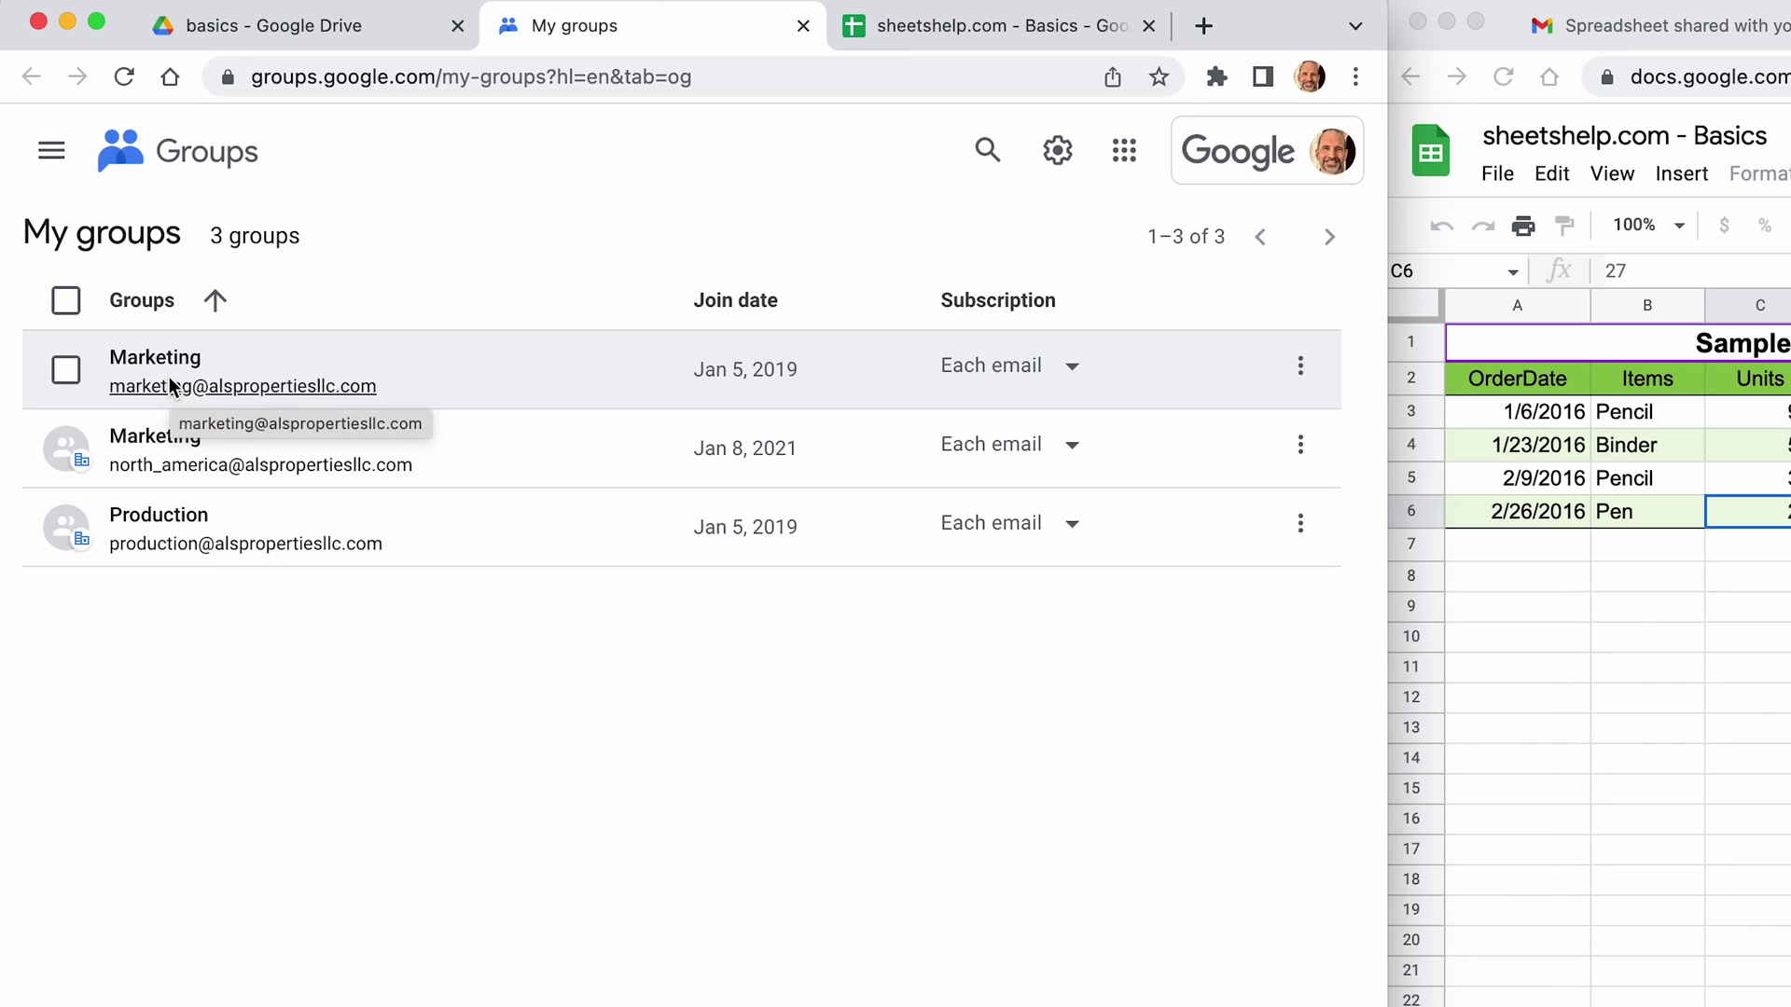
{"action": "left_click", "coordinate": [916, 23]}
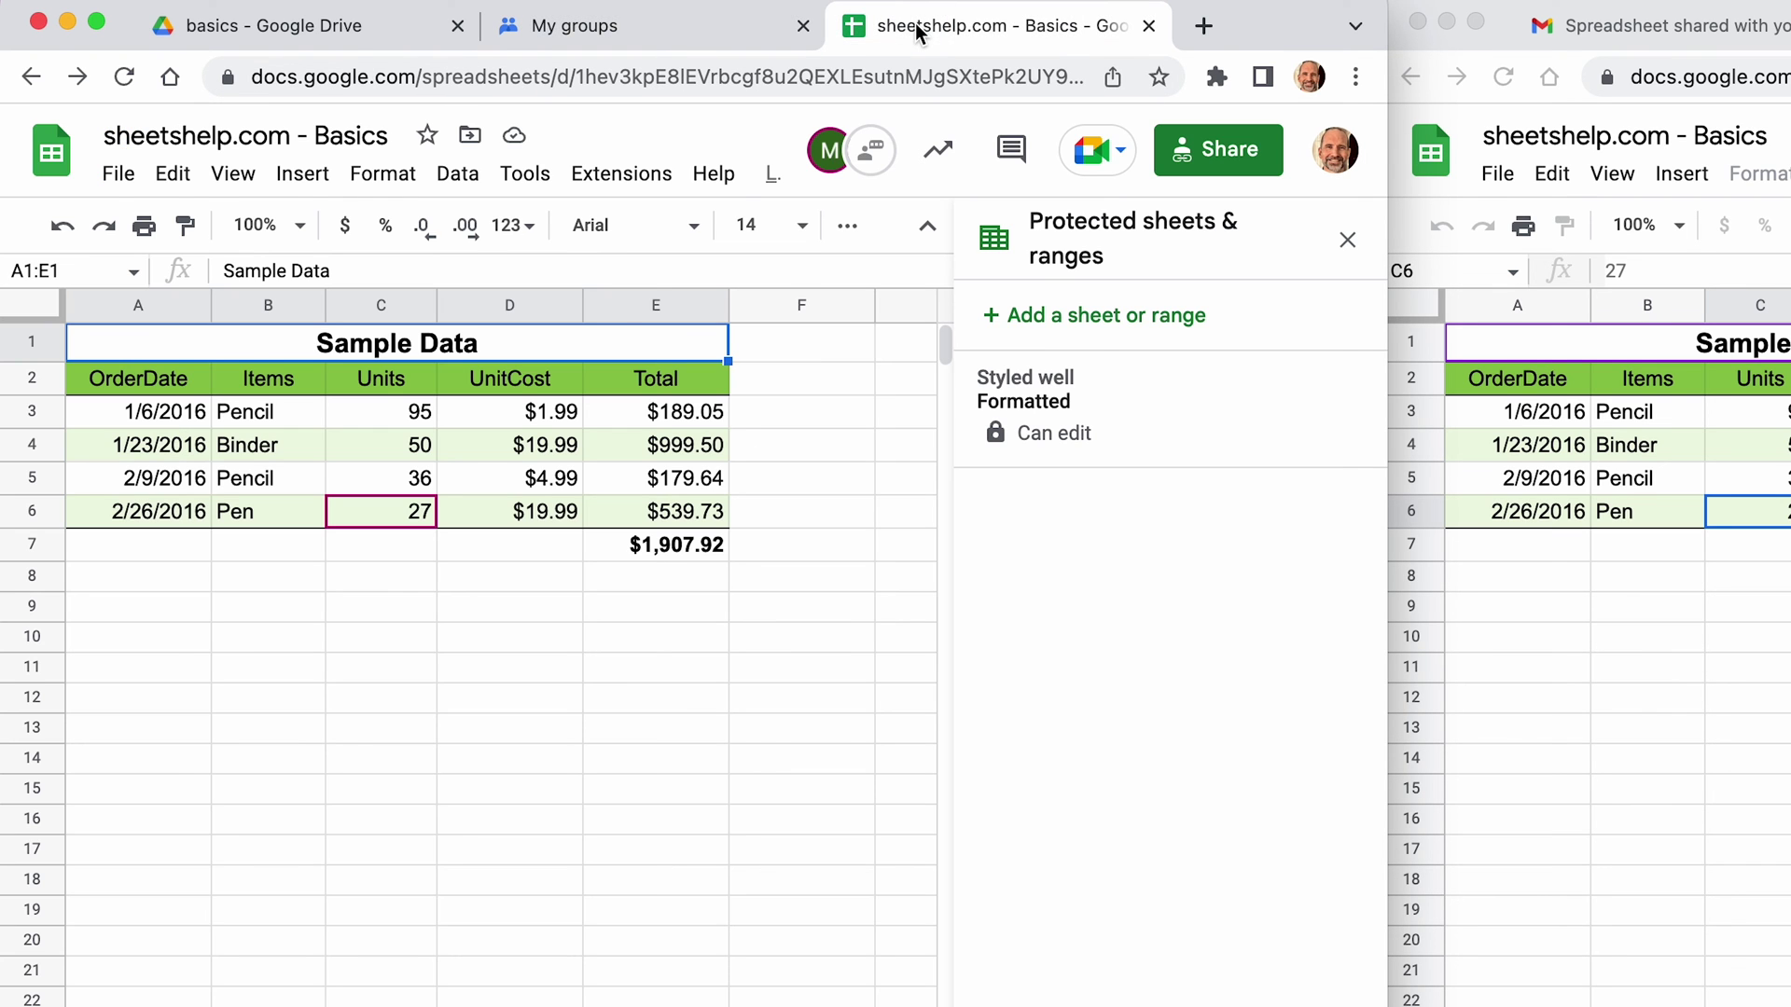
- Add the Marketing group as a recipient with Viewer access in the Share dialog
{"action": "left_click", "coordinate": [1263, 143]}
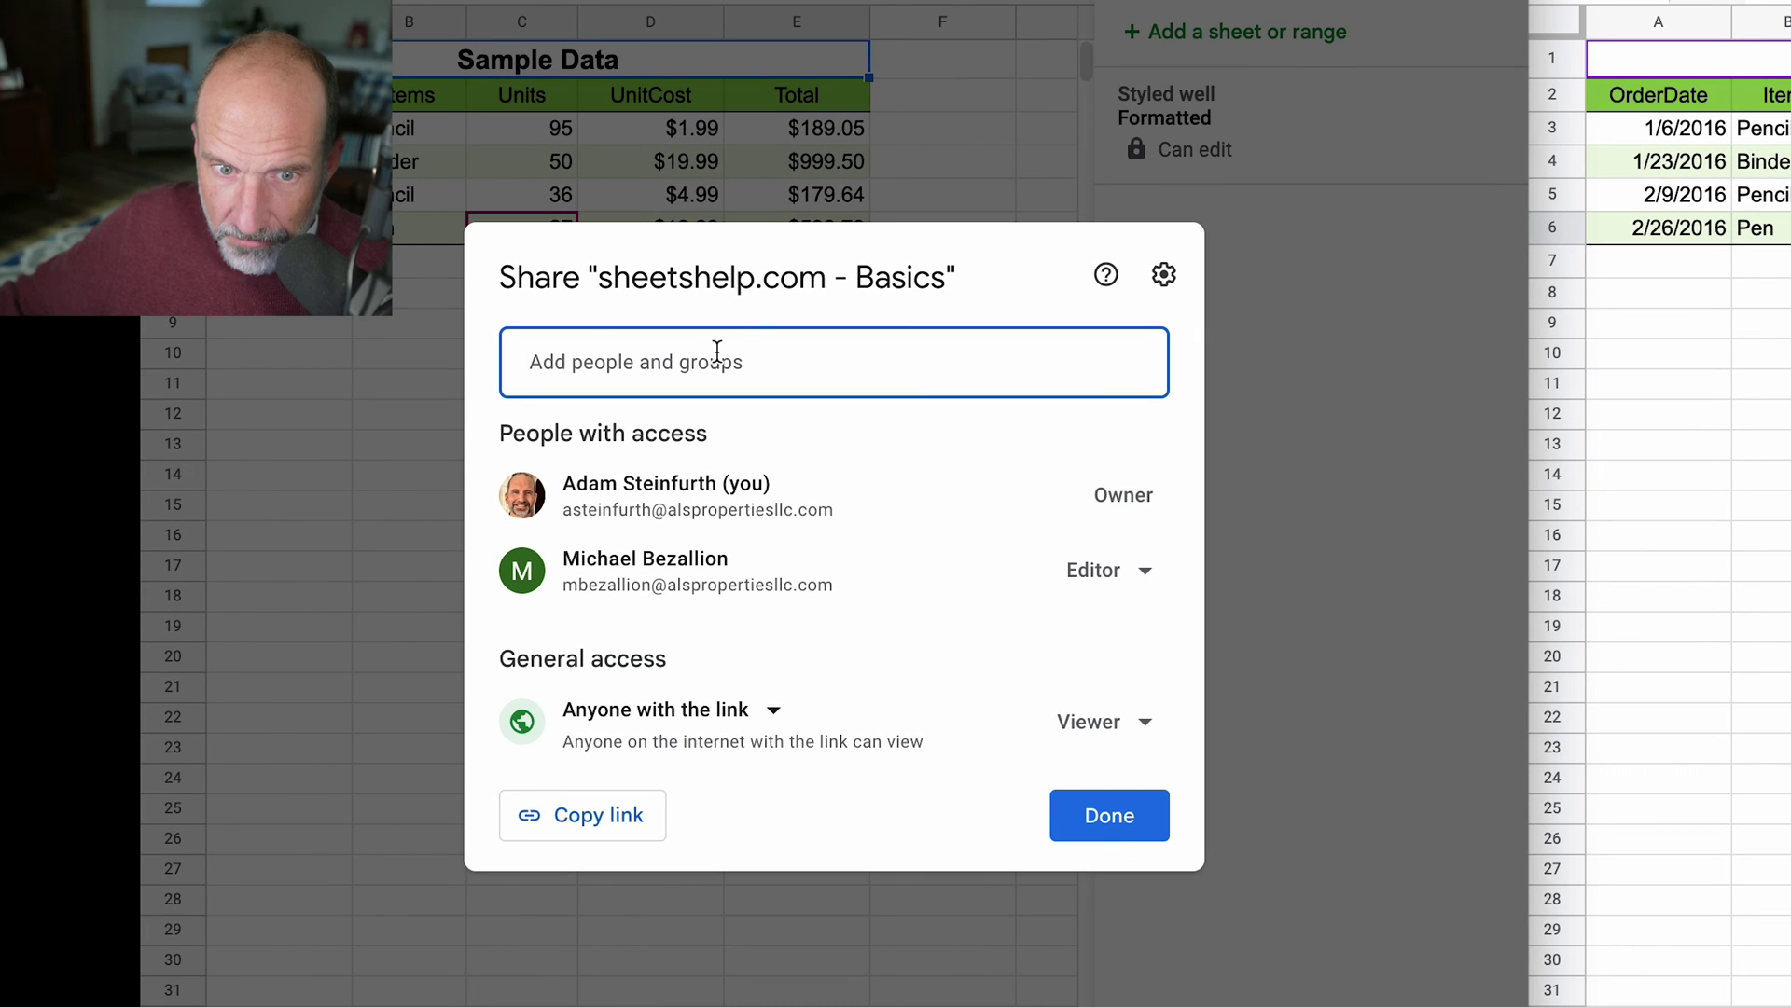
{"action": "left_click", "coordinate": [716, 357]}
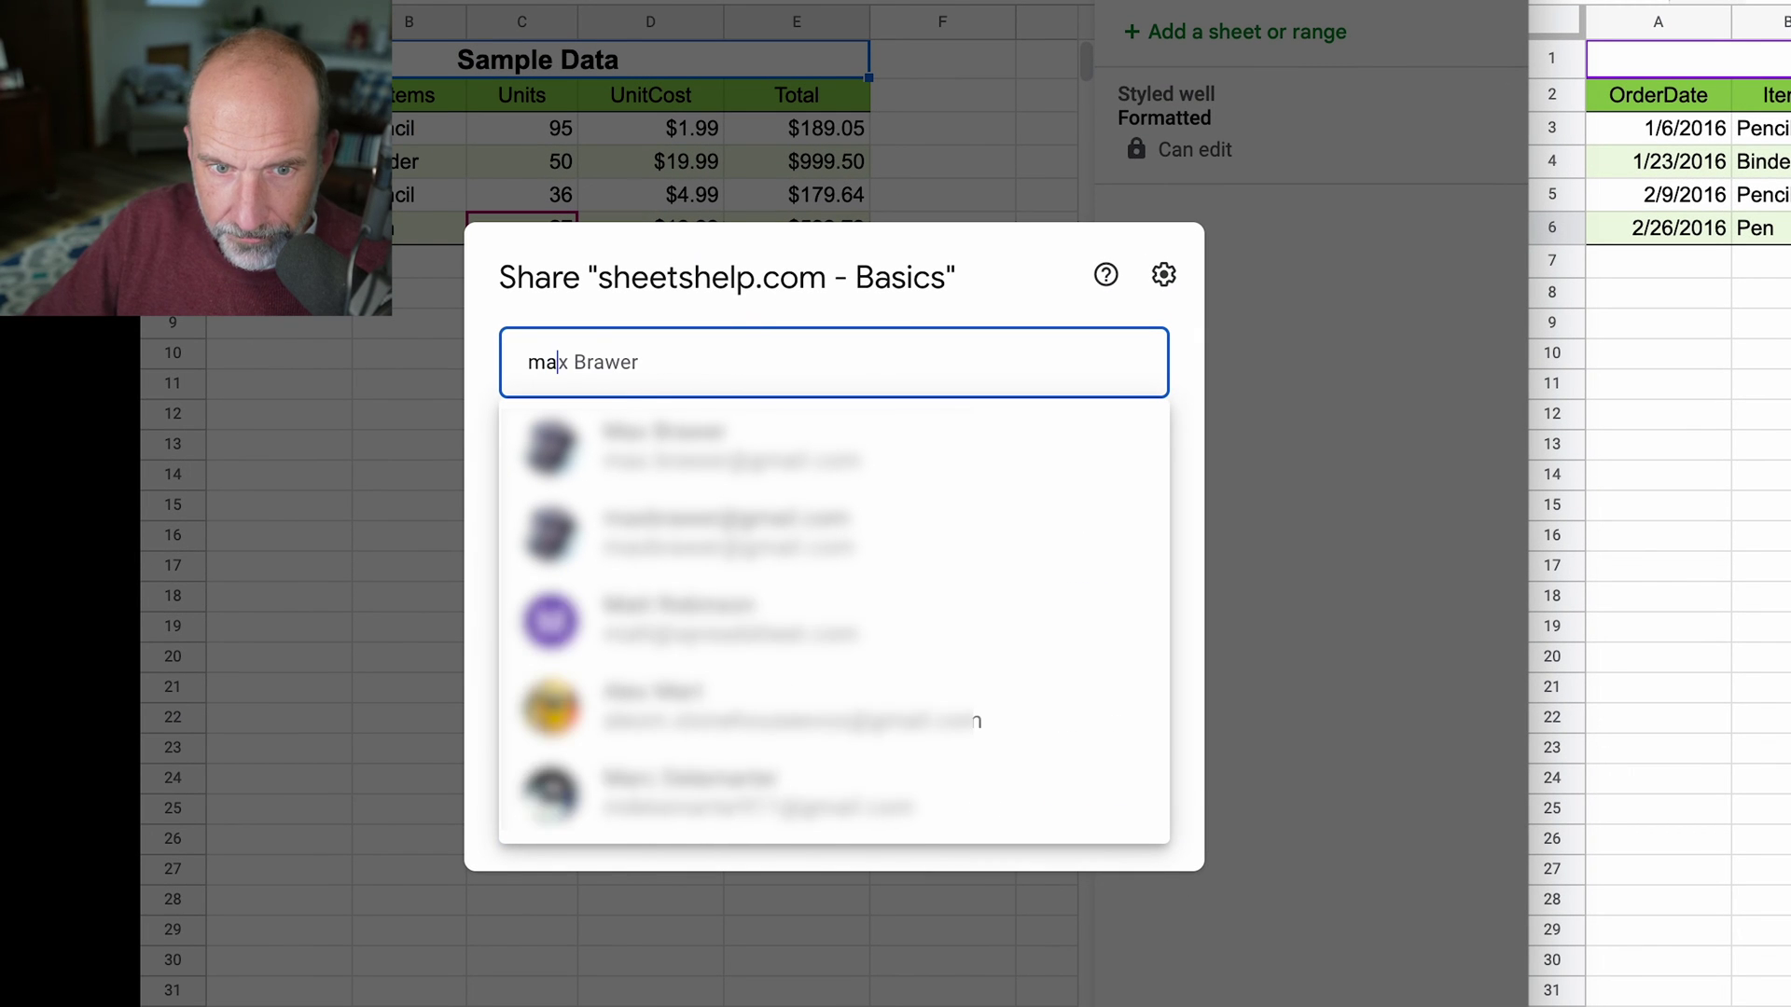
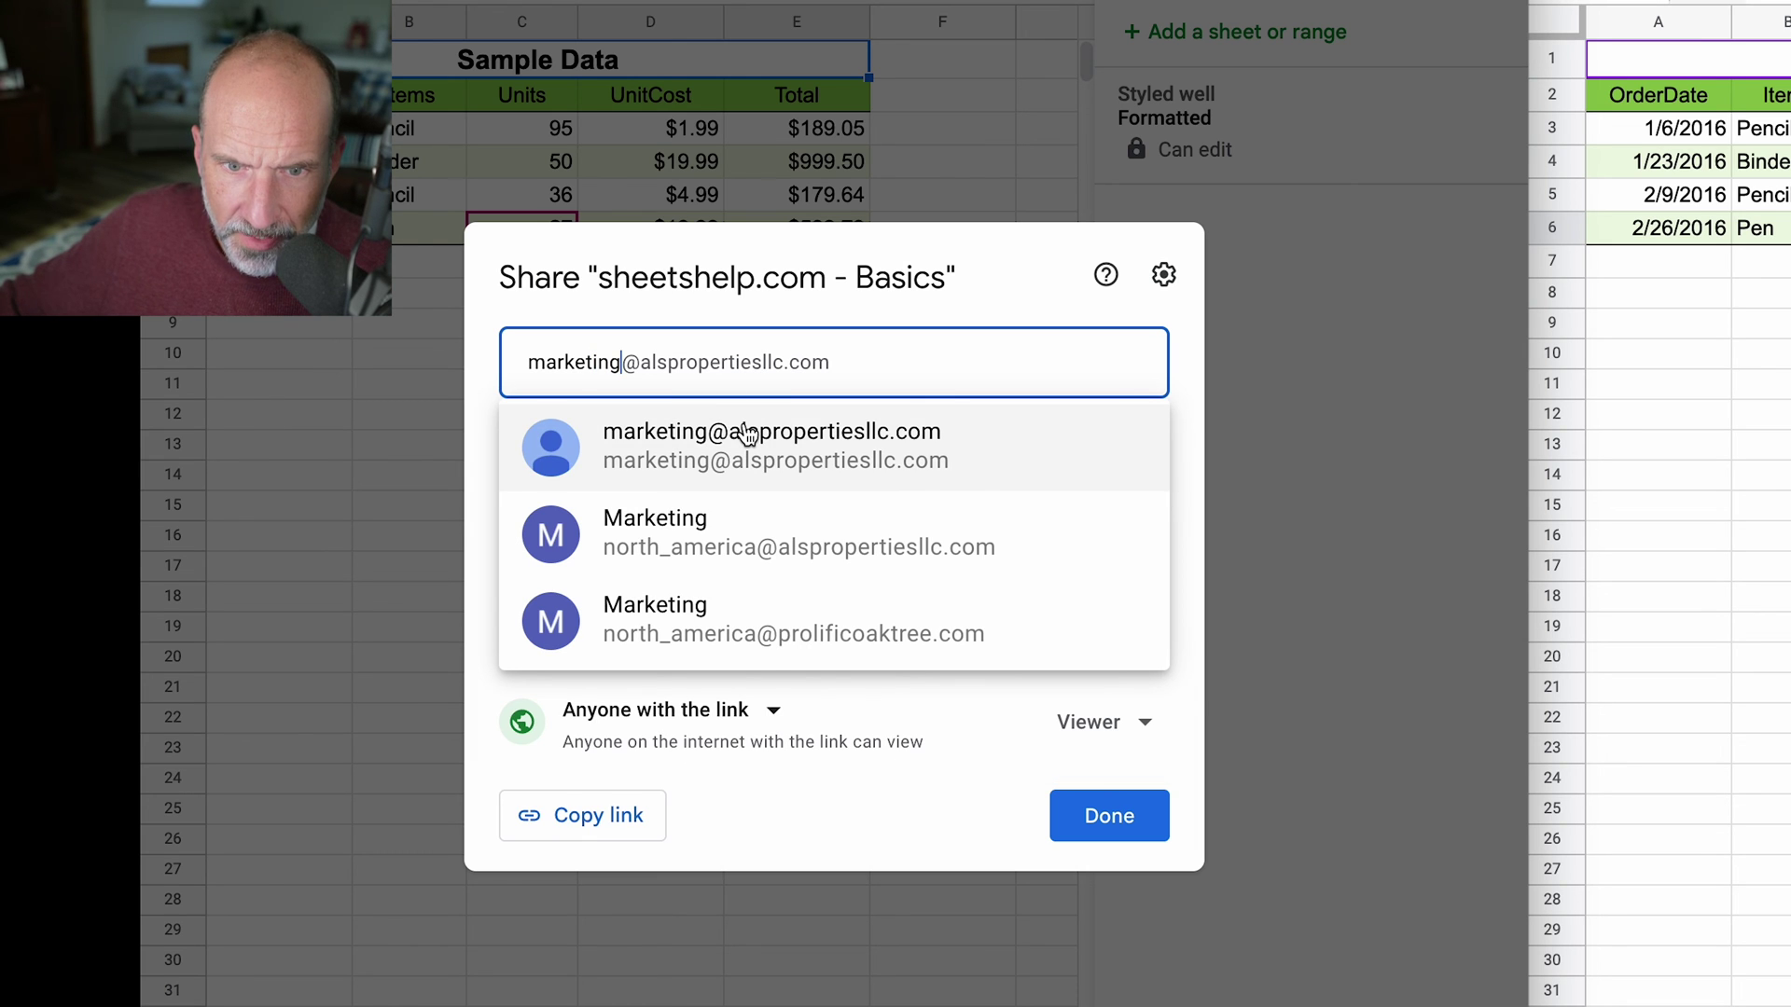
{"action": "mouse_move", "coordinate": [630, 446]}
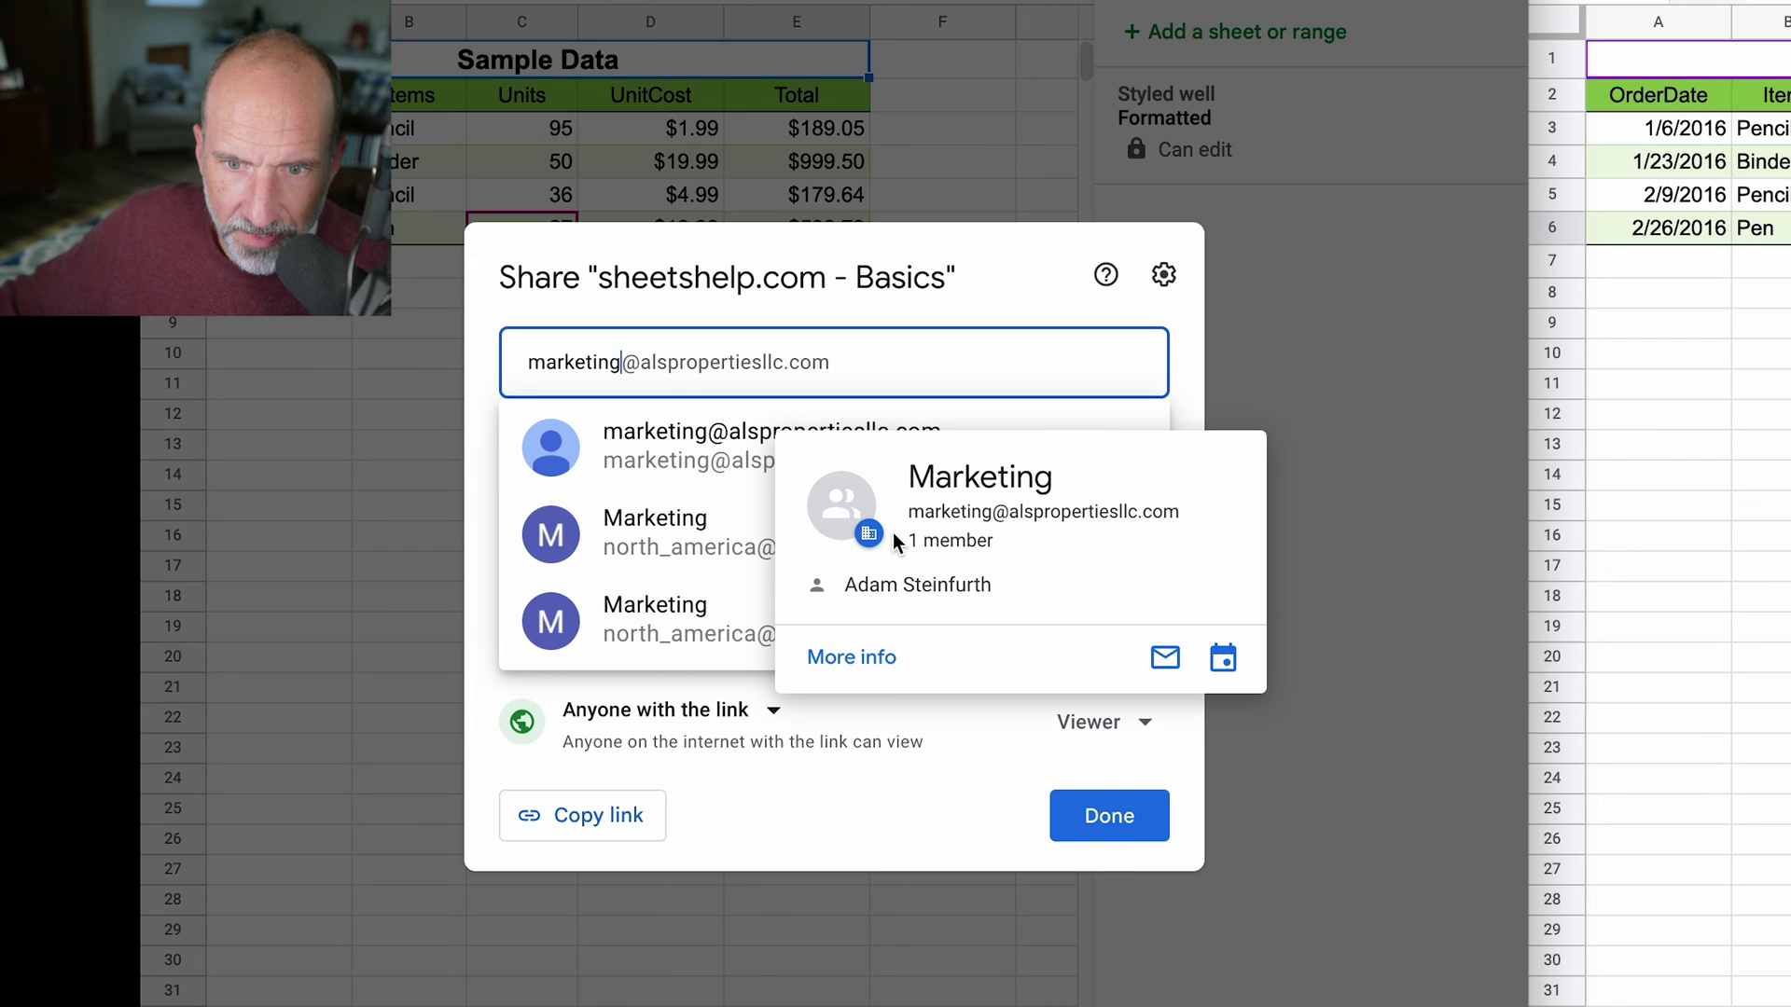
{"action": "left_click", "coordinate": [735, 445]}
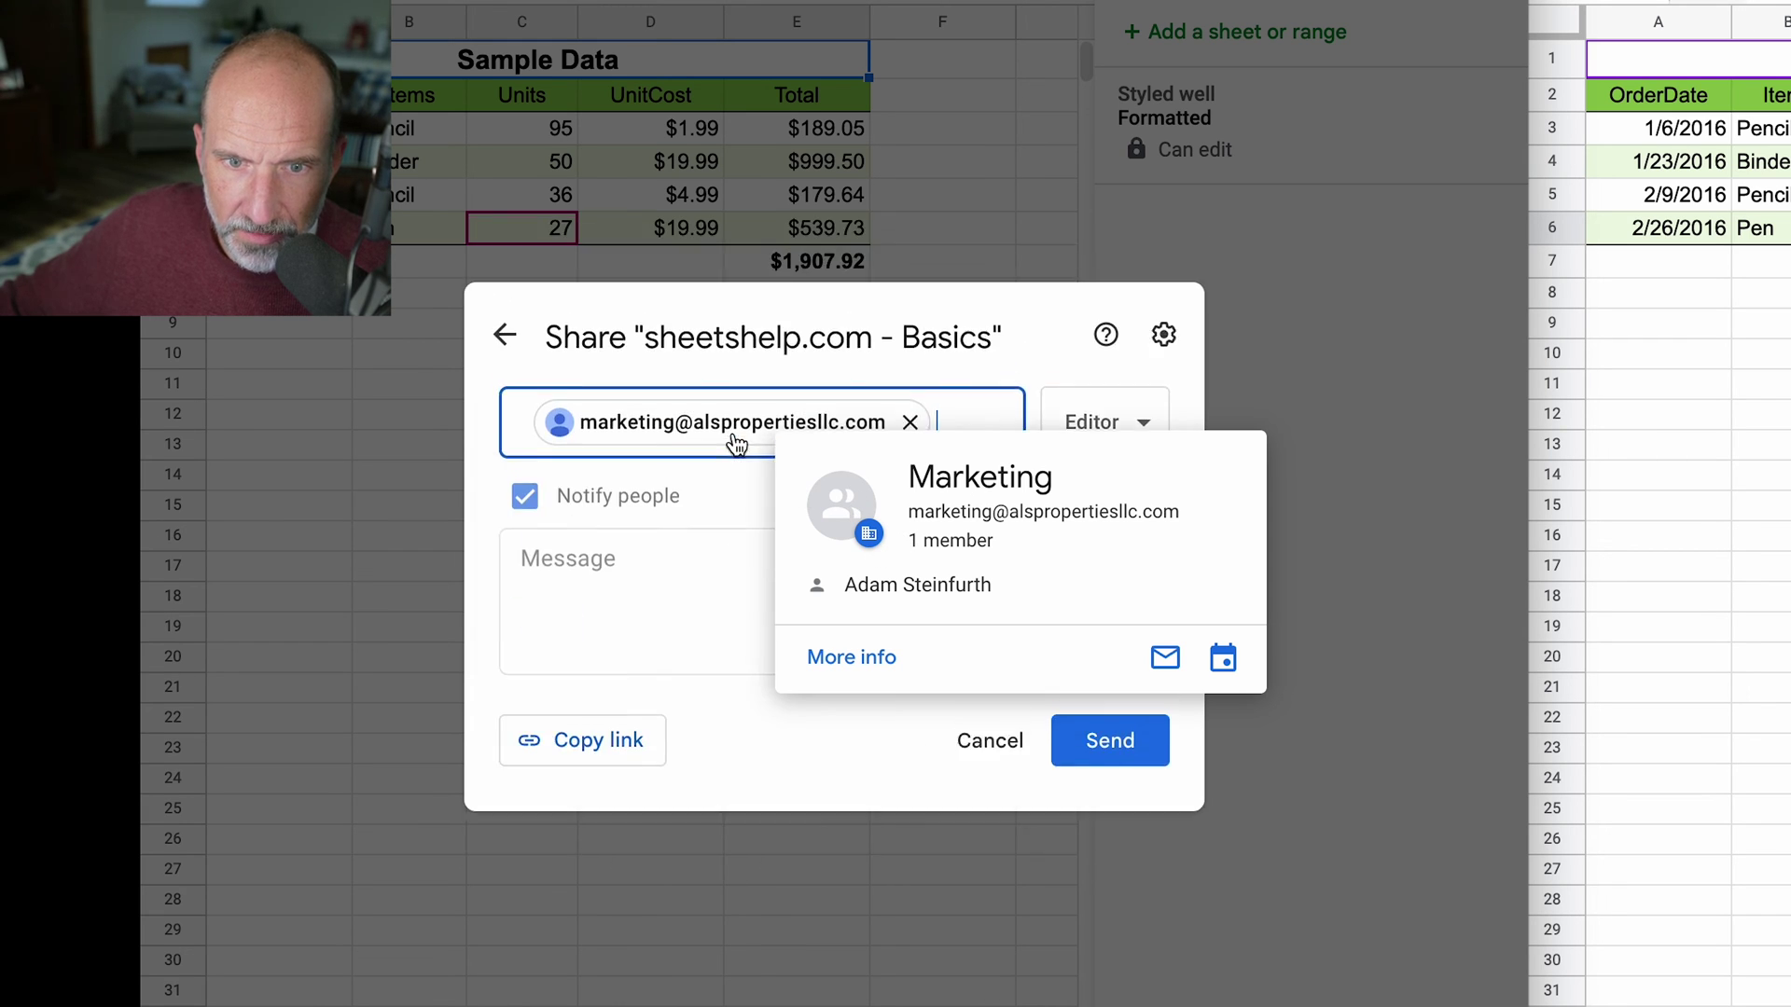
{"action": "left_click", "coordinate": [1127, 414]}
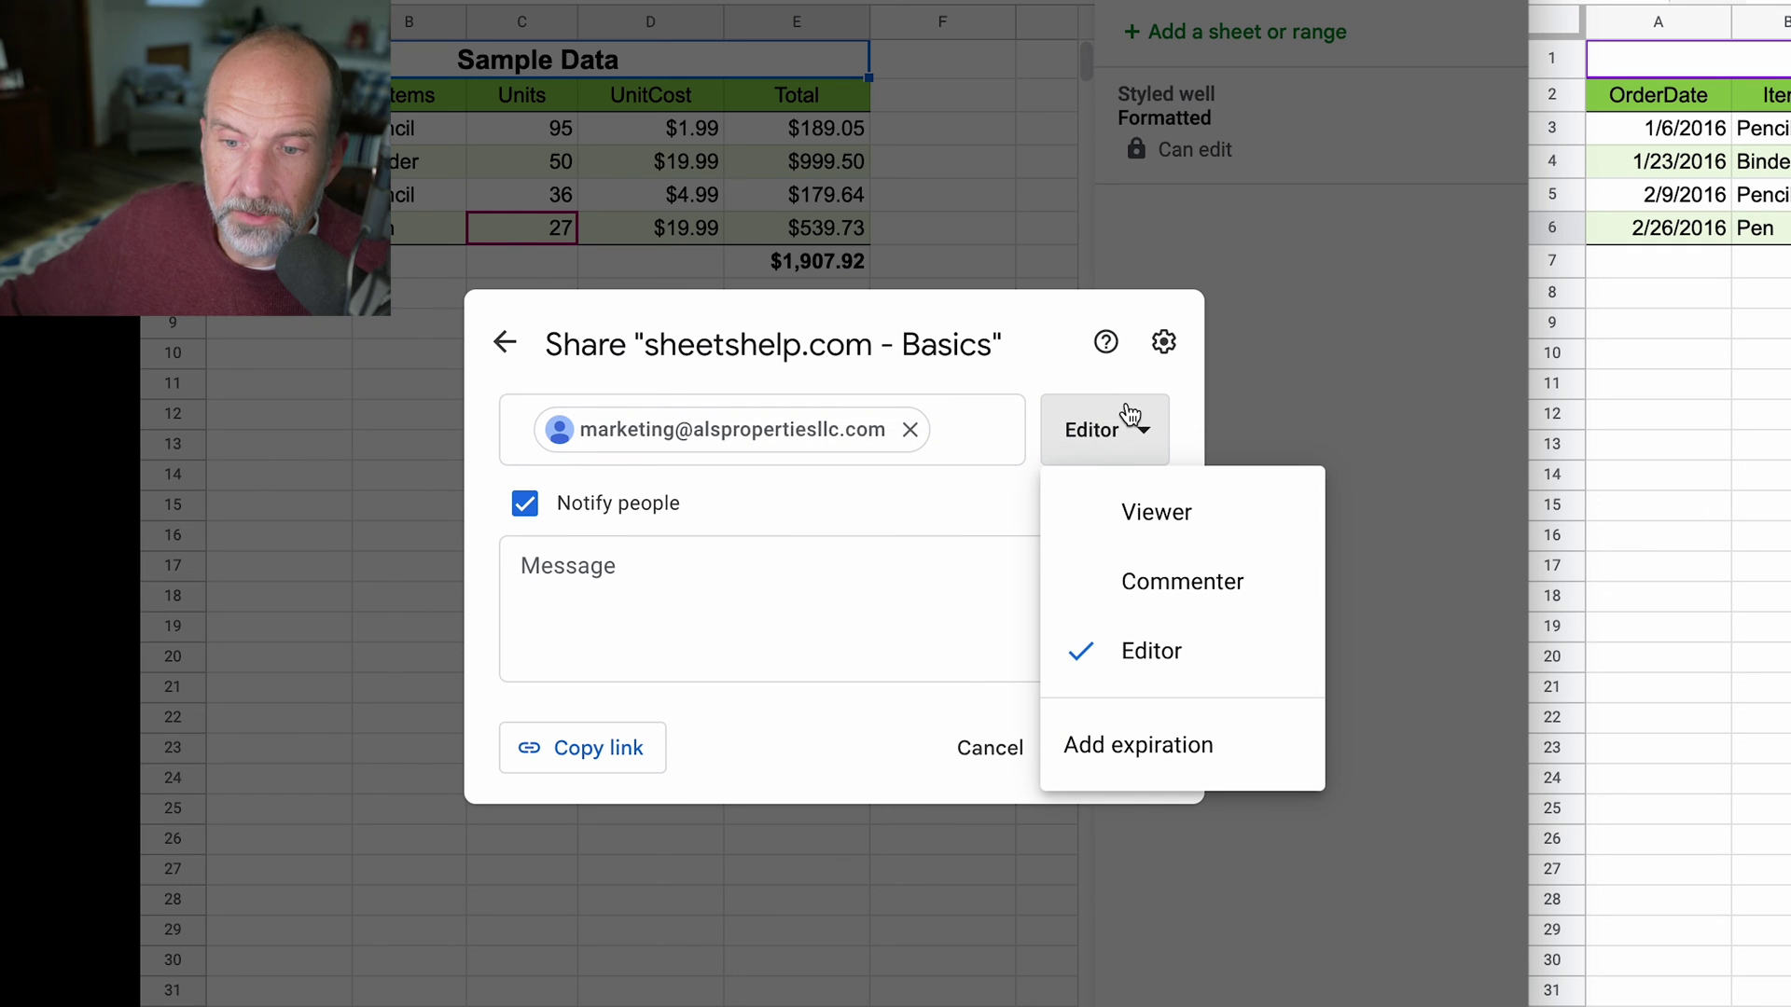
{"action": "left_click", "coordinate": [1143, 513]}
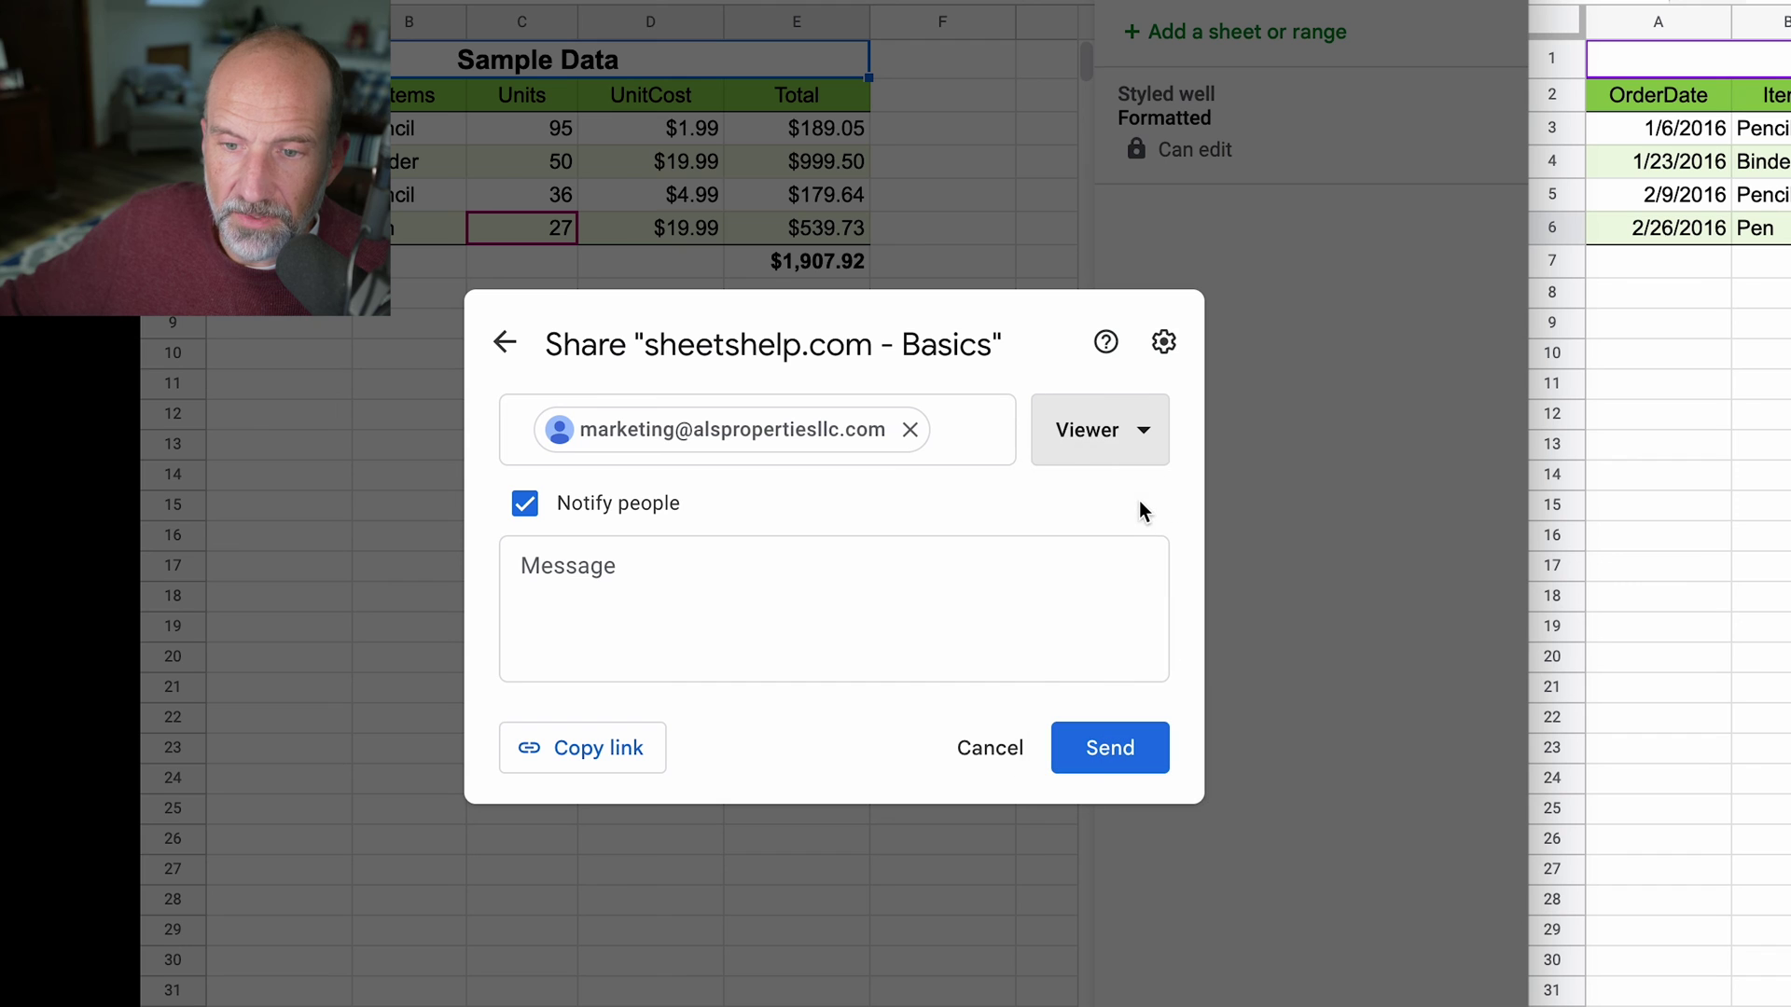
- Cancel the pending Marketing group invite and return to the main Share view
{"action": "left_click", "coordinate": [879, 556]}
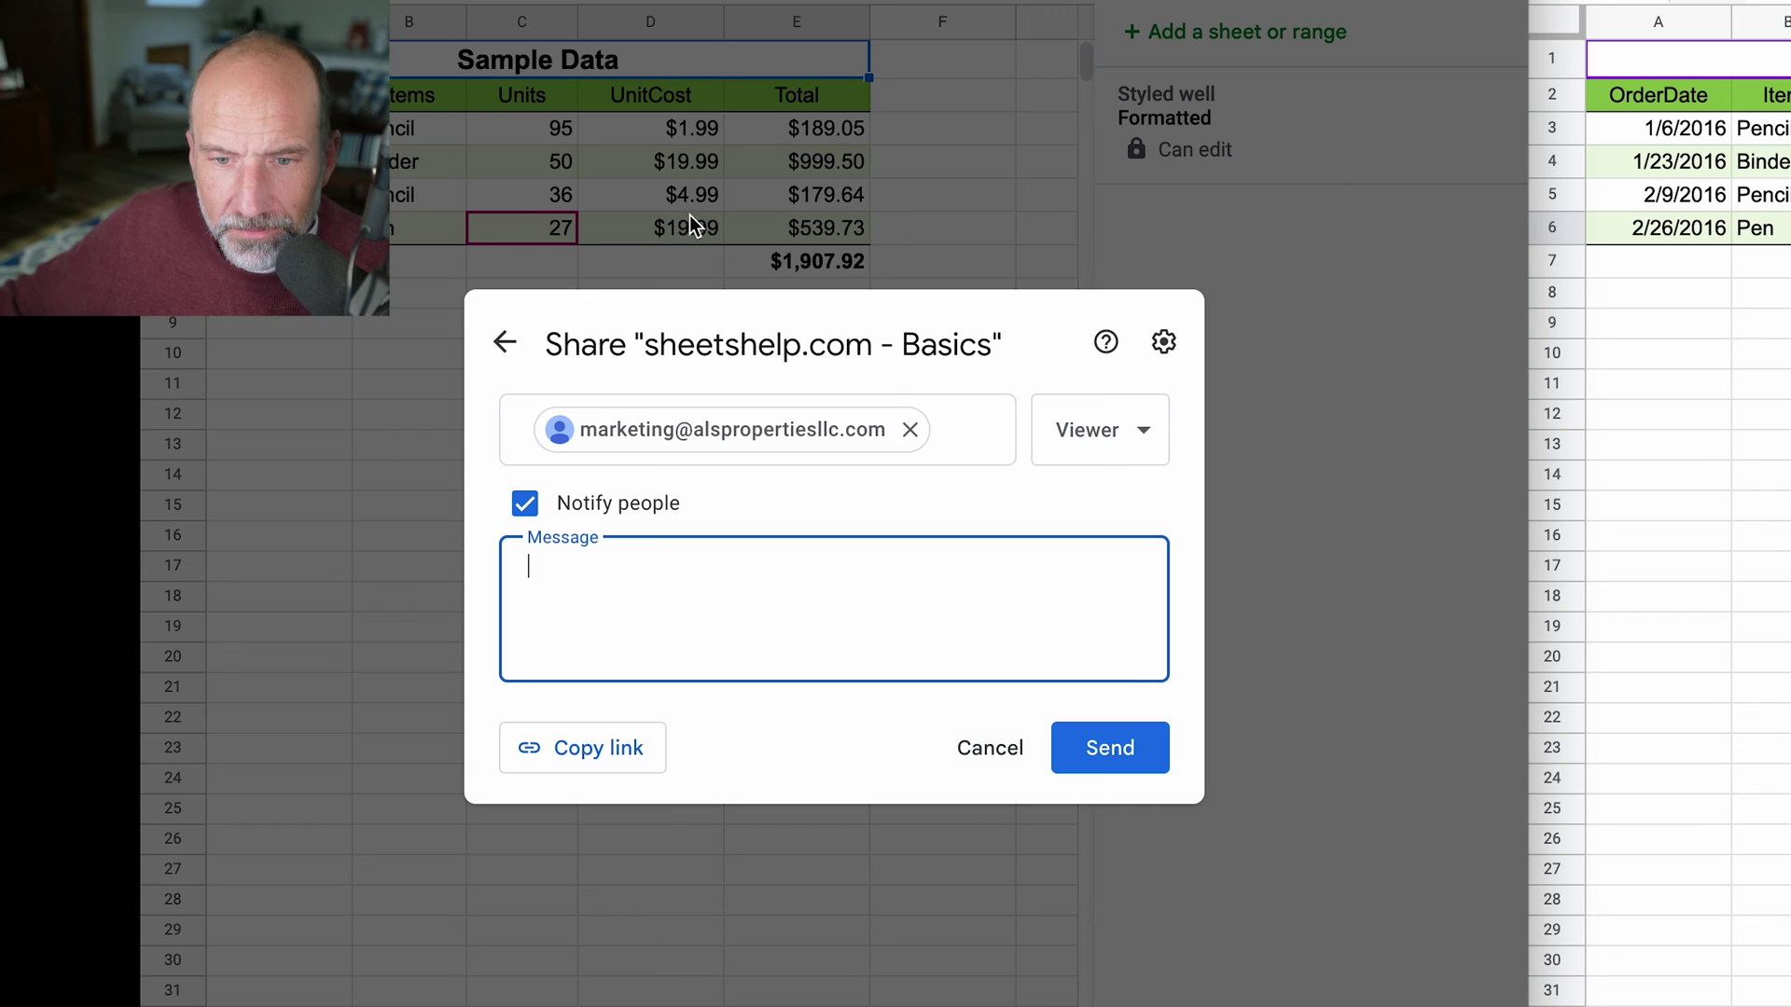
{"action": "left_click", "coordinate": [910, 430]}
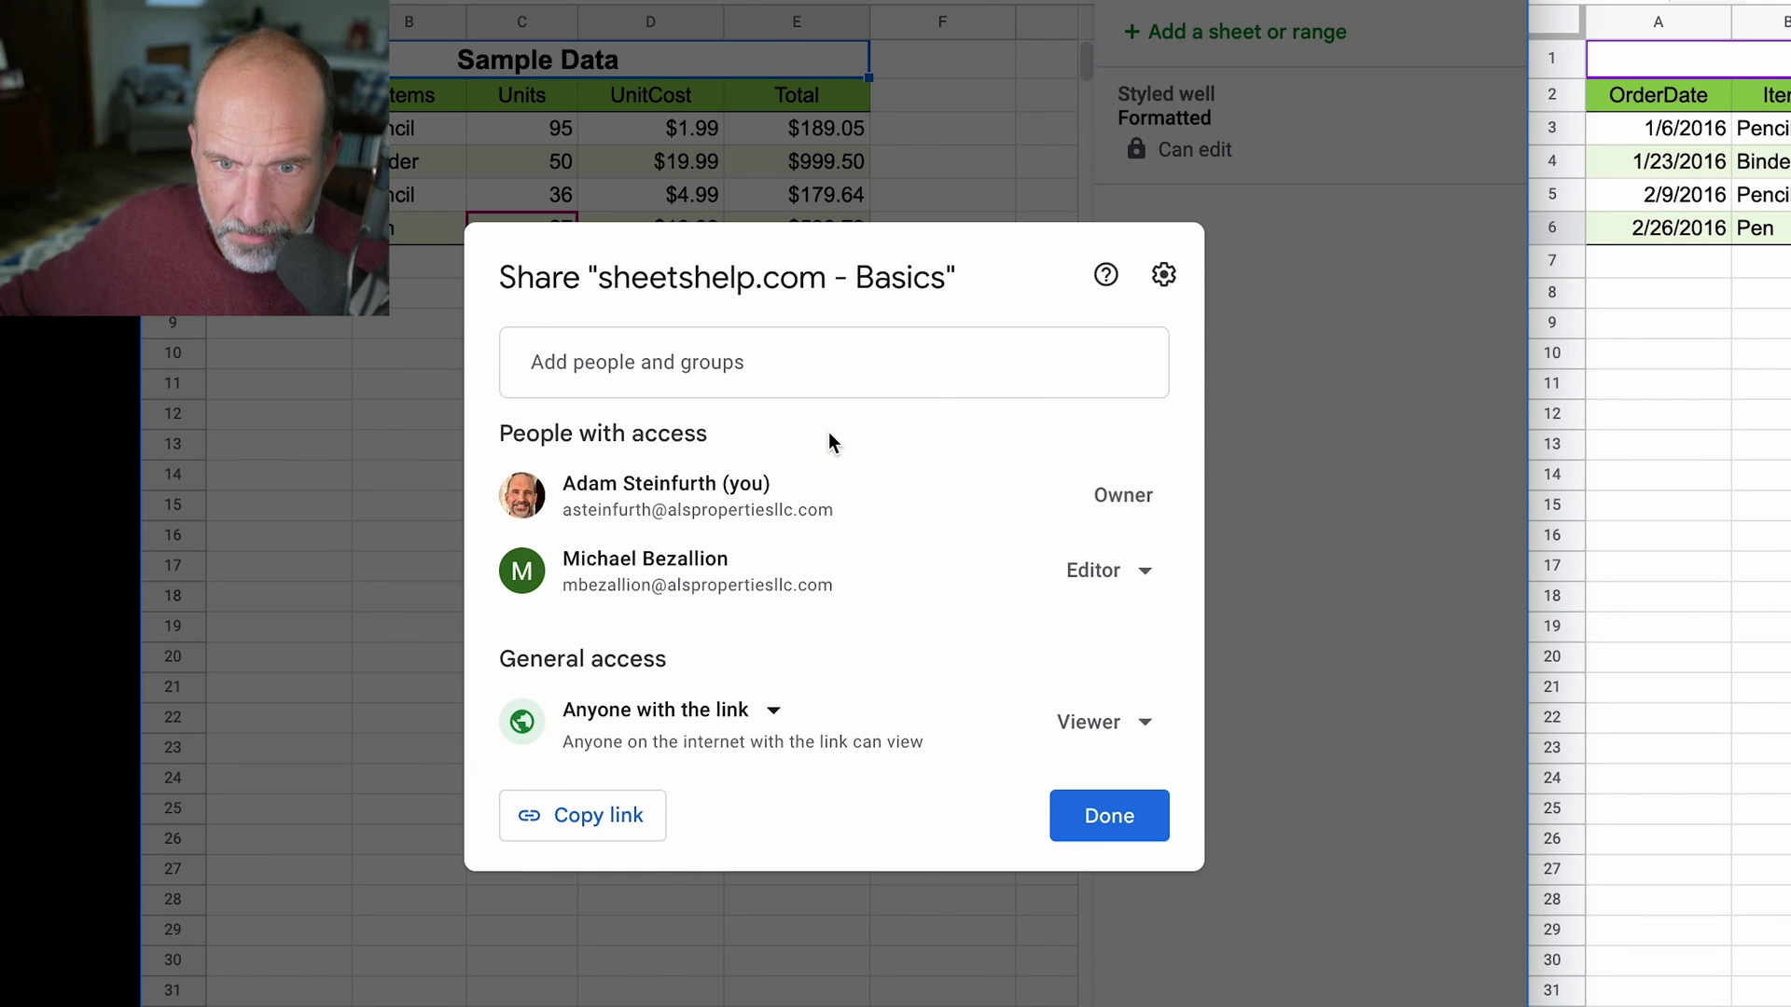
{"action": "left_click", "coordinate": [831, 372]}
{"action": "type", "text": "produ"}
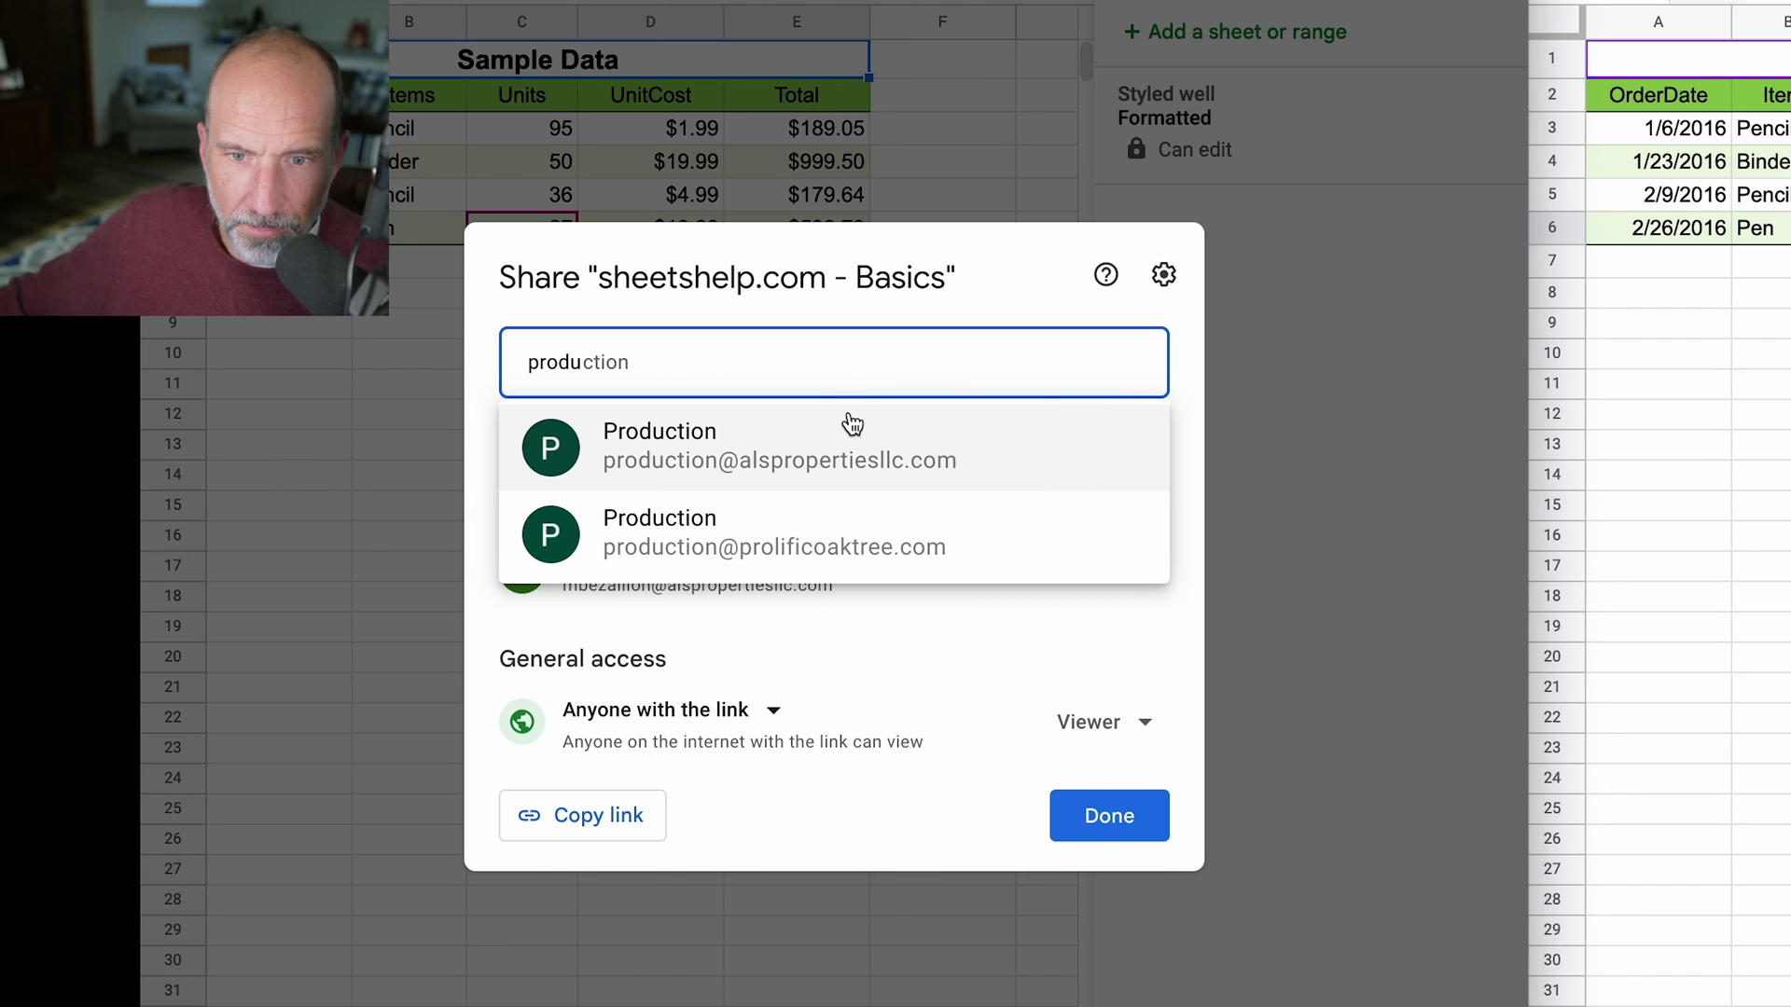
{"action": "left_click", "coordinate": [848, 424]}
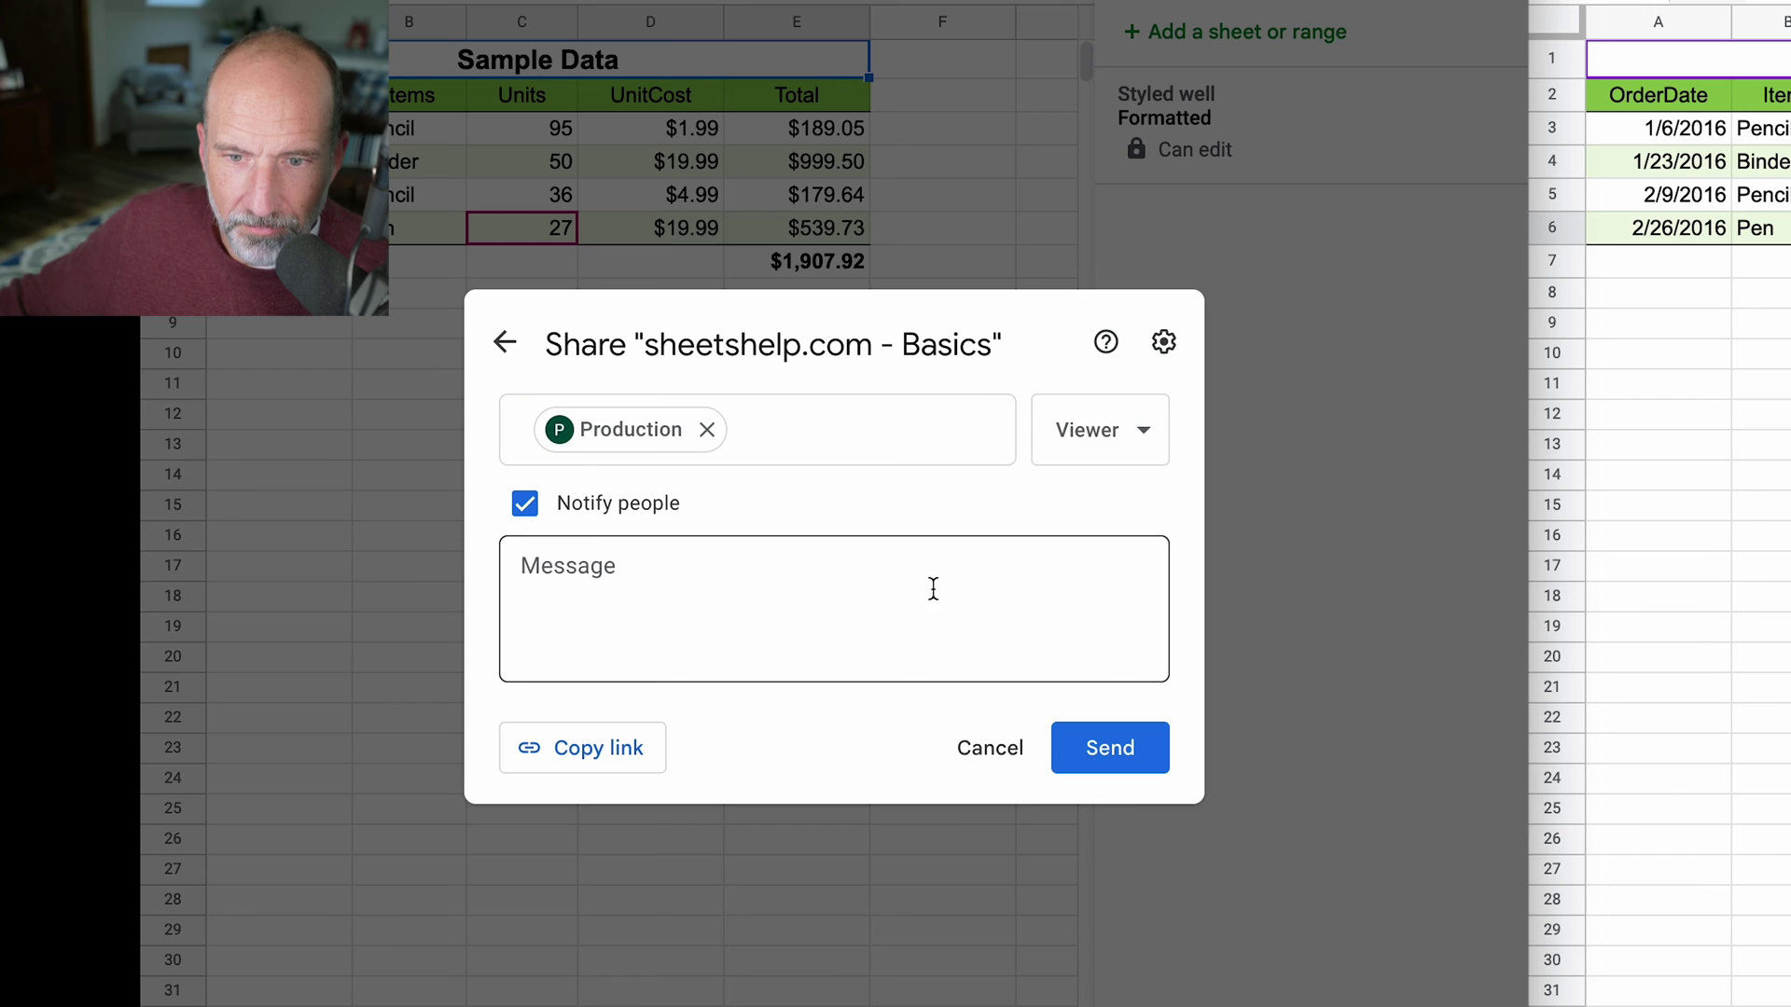
{"action": "left_click", "coordinate": [932, 590]}
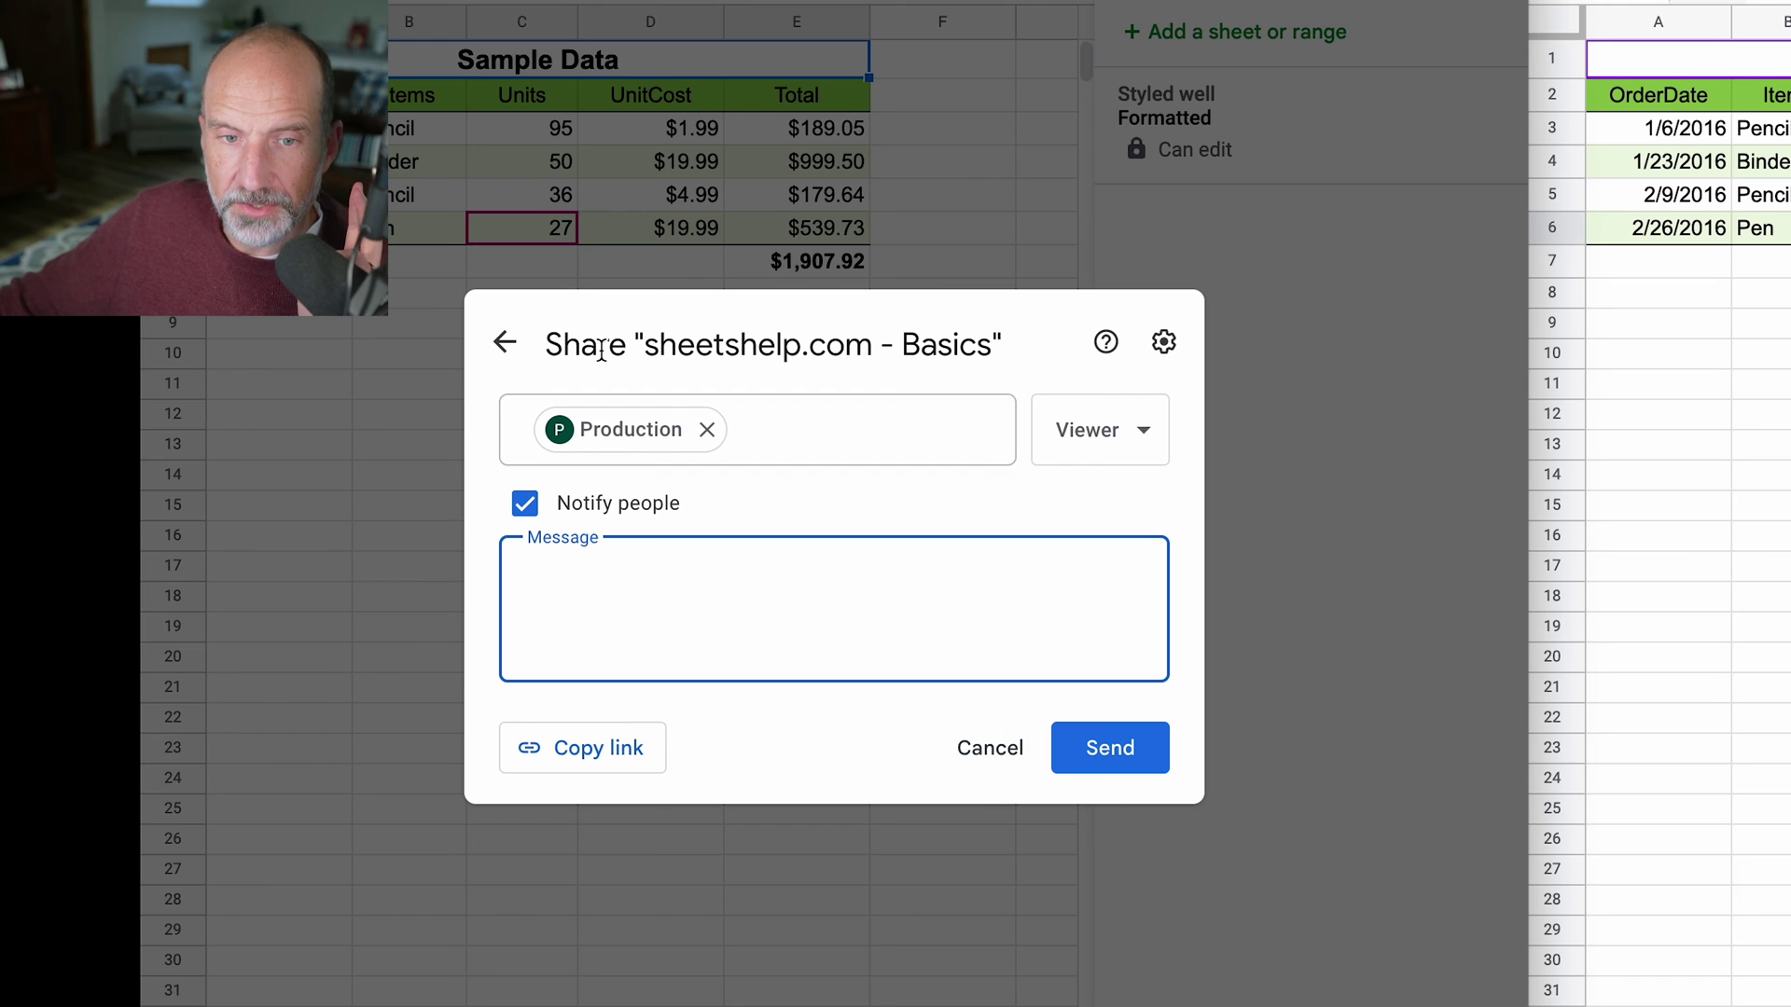
{"action": "left_click", "coordinate": [505, 345]}
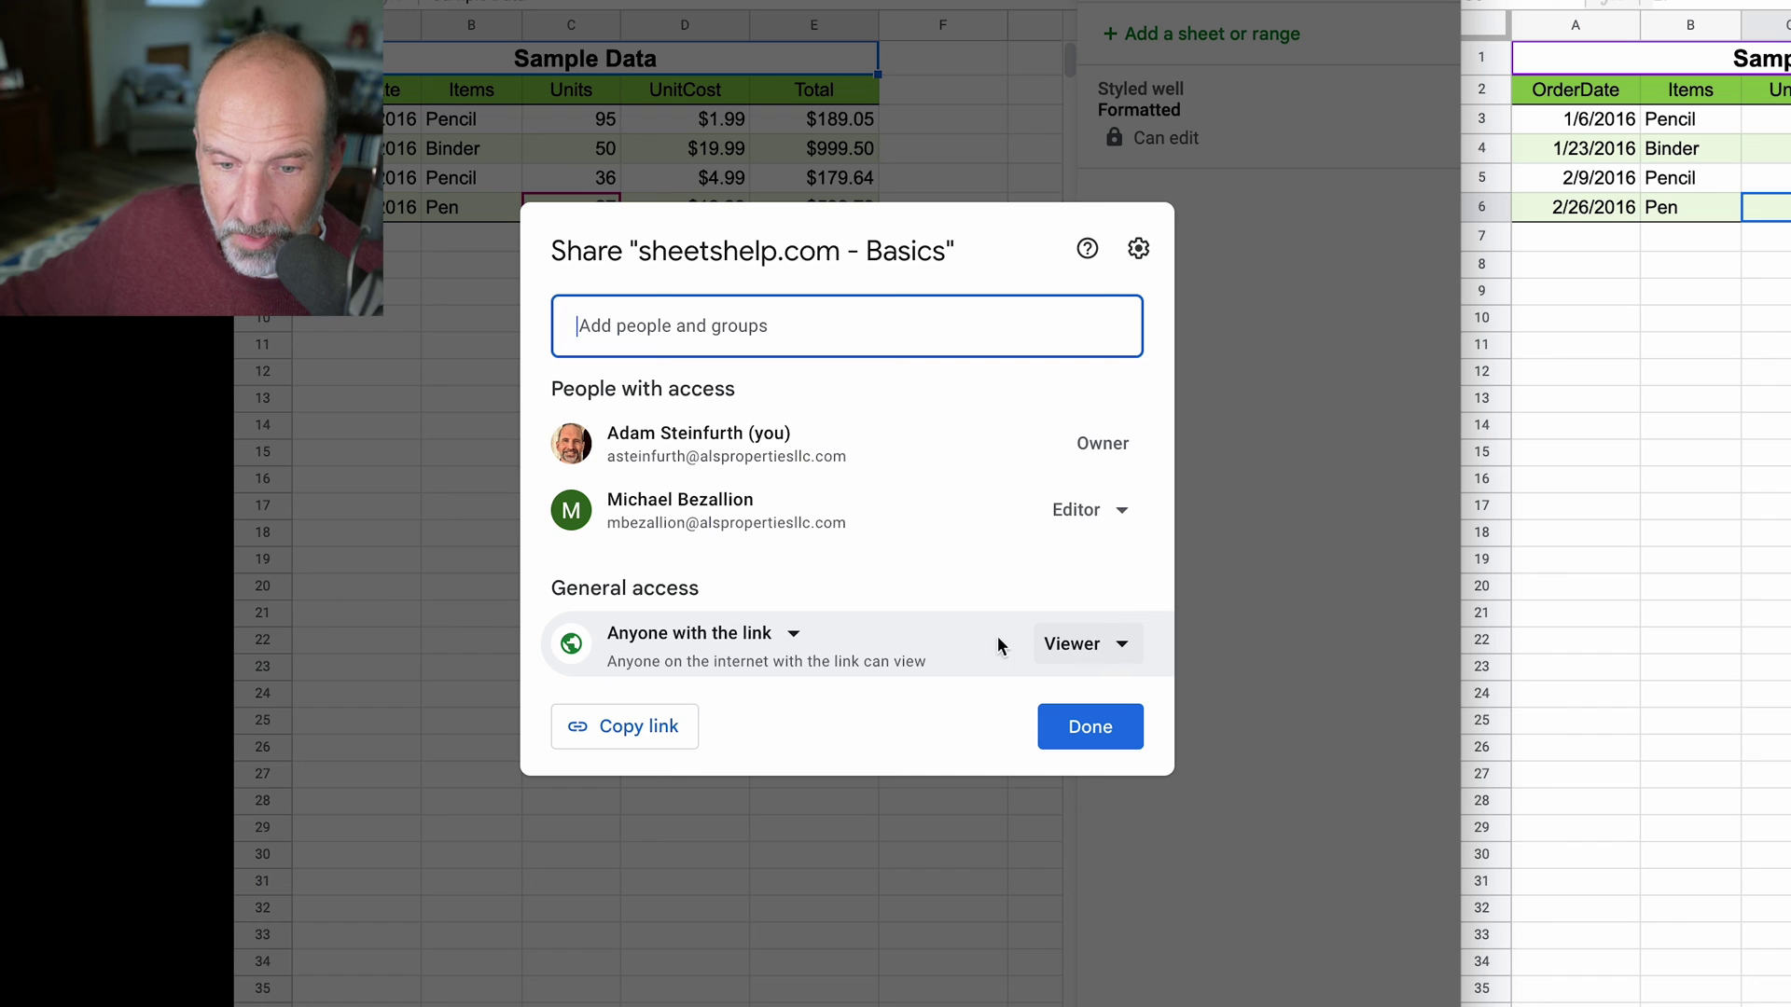
- Review the General access options, keeping 'Anyone with the link'
{"action": "left_click", "coordinate": [779, 640]}
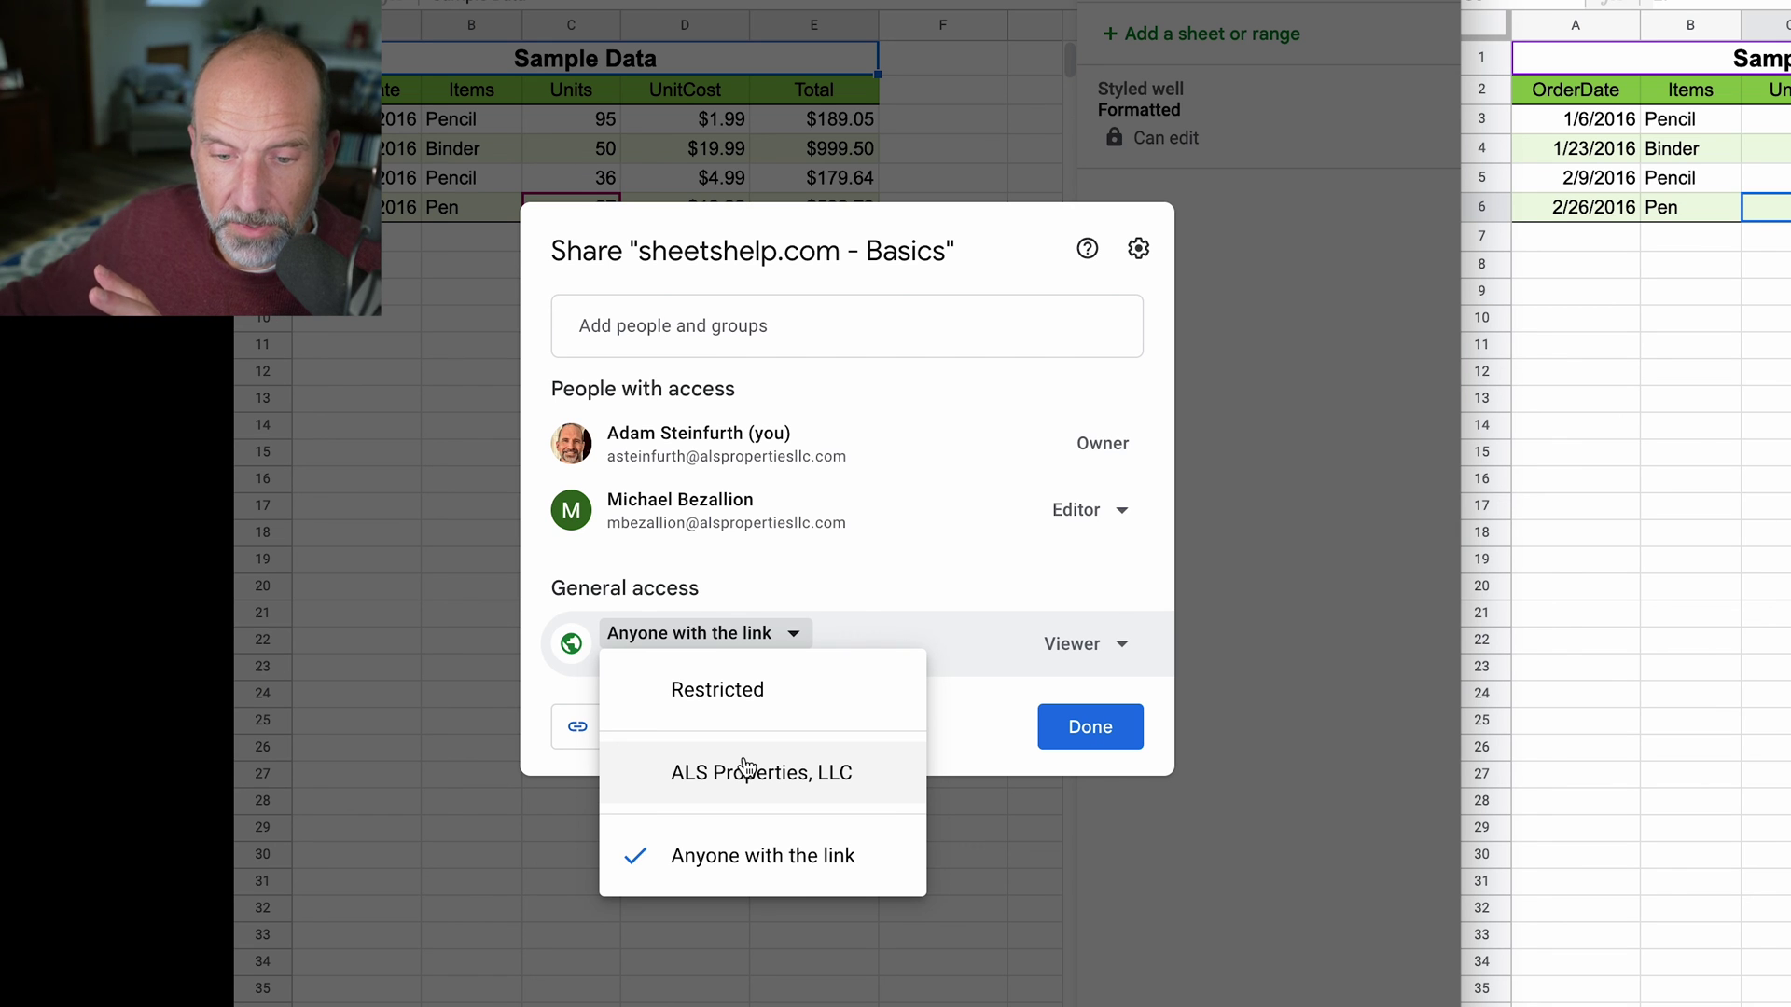
- Keep 'Anyone with the link' as Viewer and copy the sharing link
{"action": "left_click", "coordinate": [798, 850]}
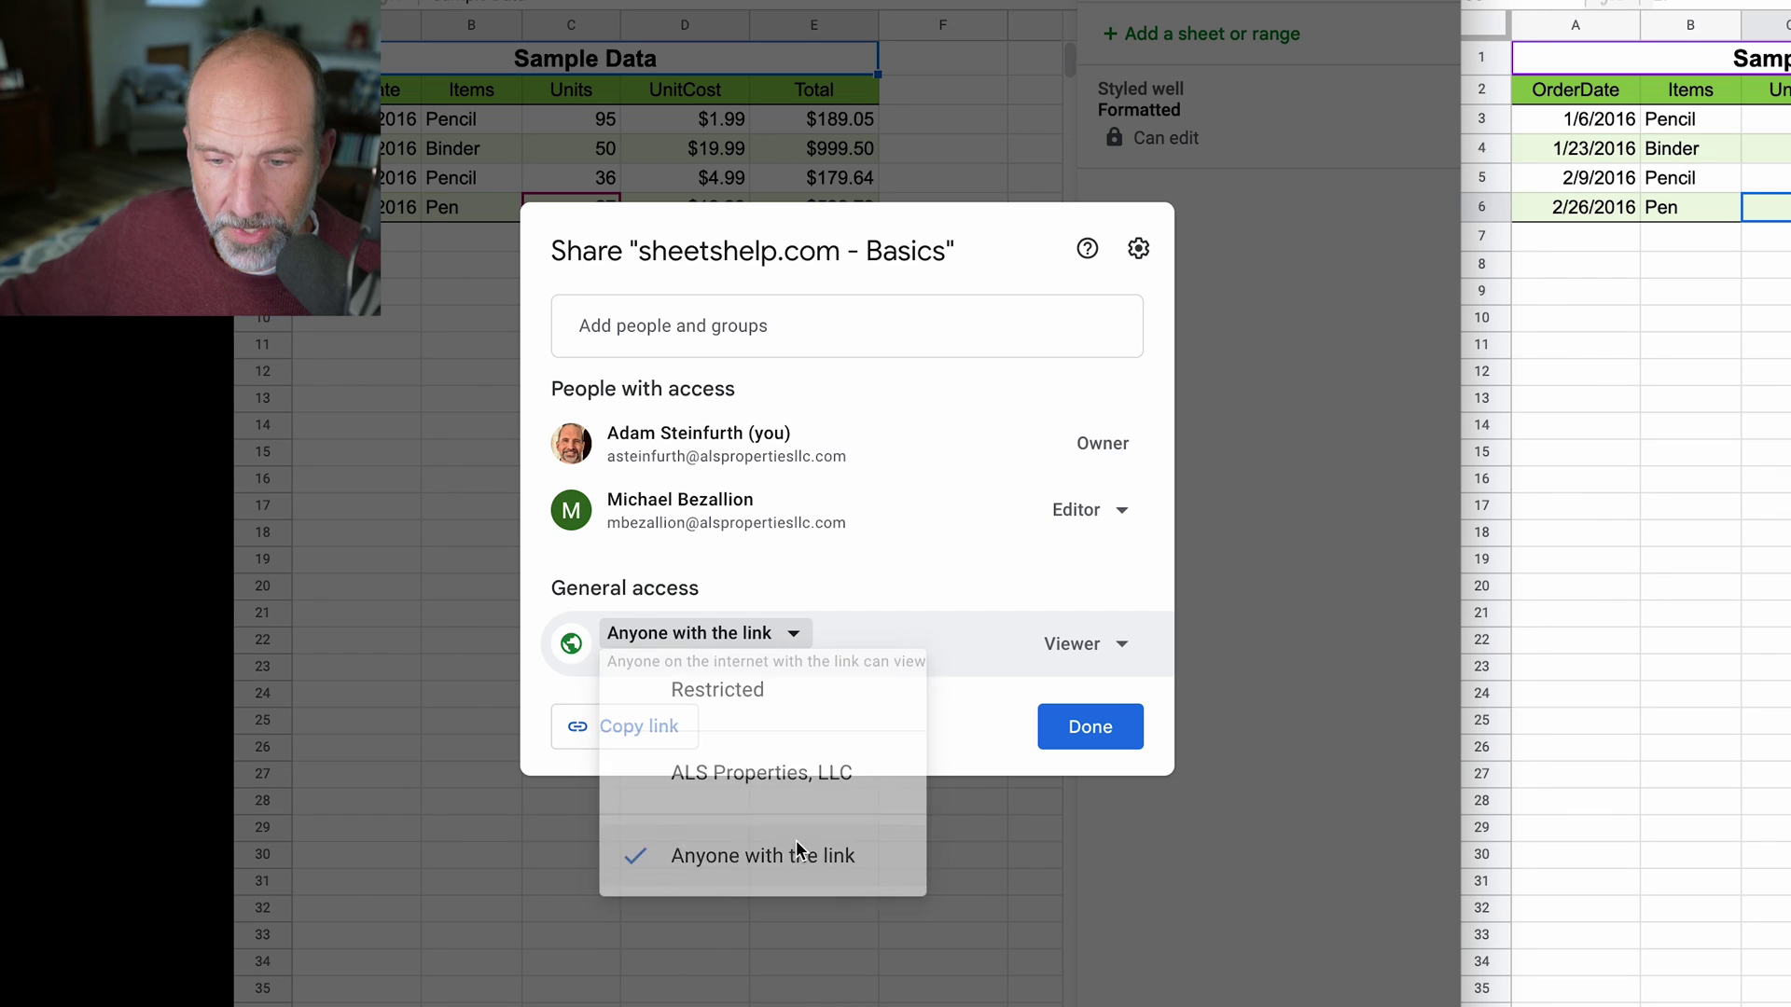
{"action": "left_click", "coordinate": [1061, 652]}
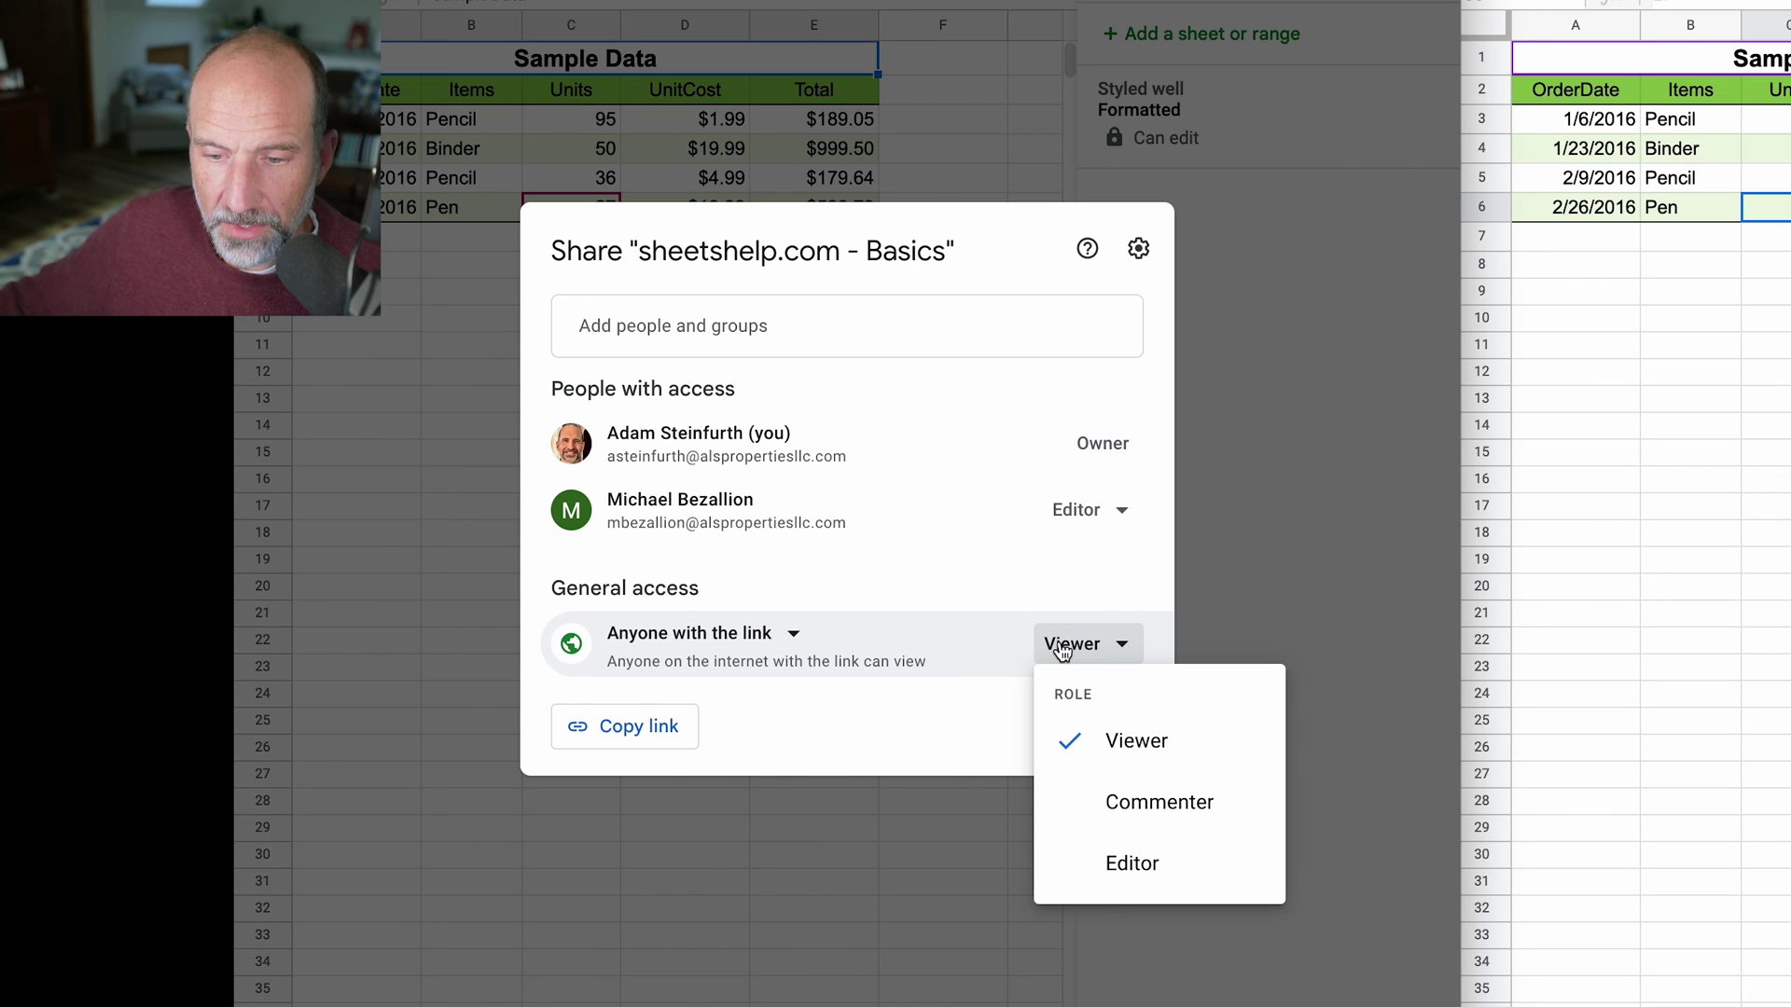
{"action": "left_click", "coordinate": [1137, 755]}
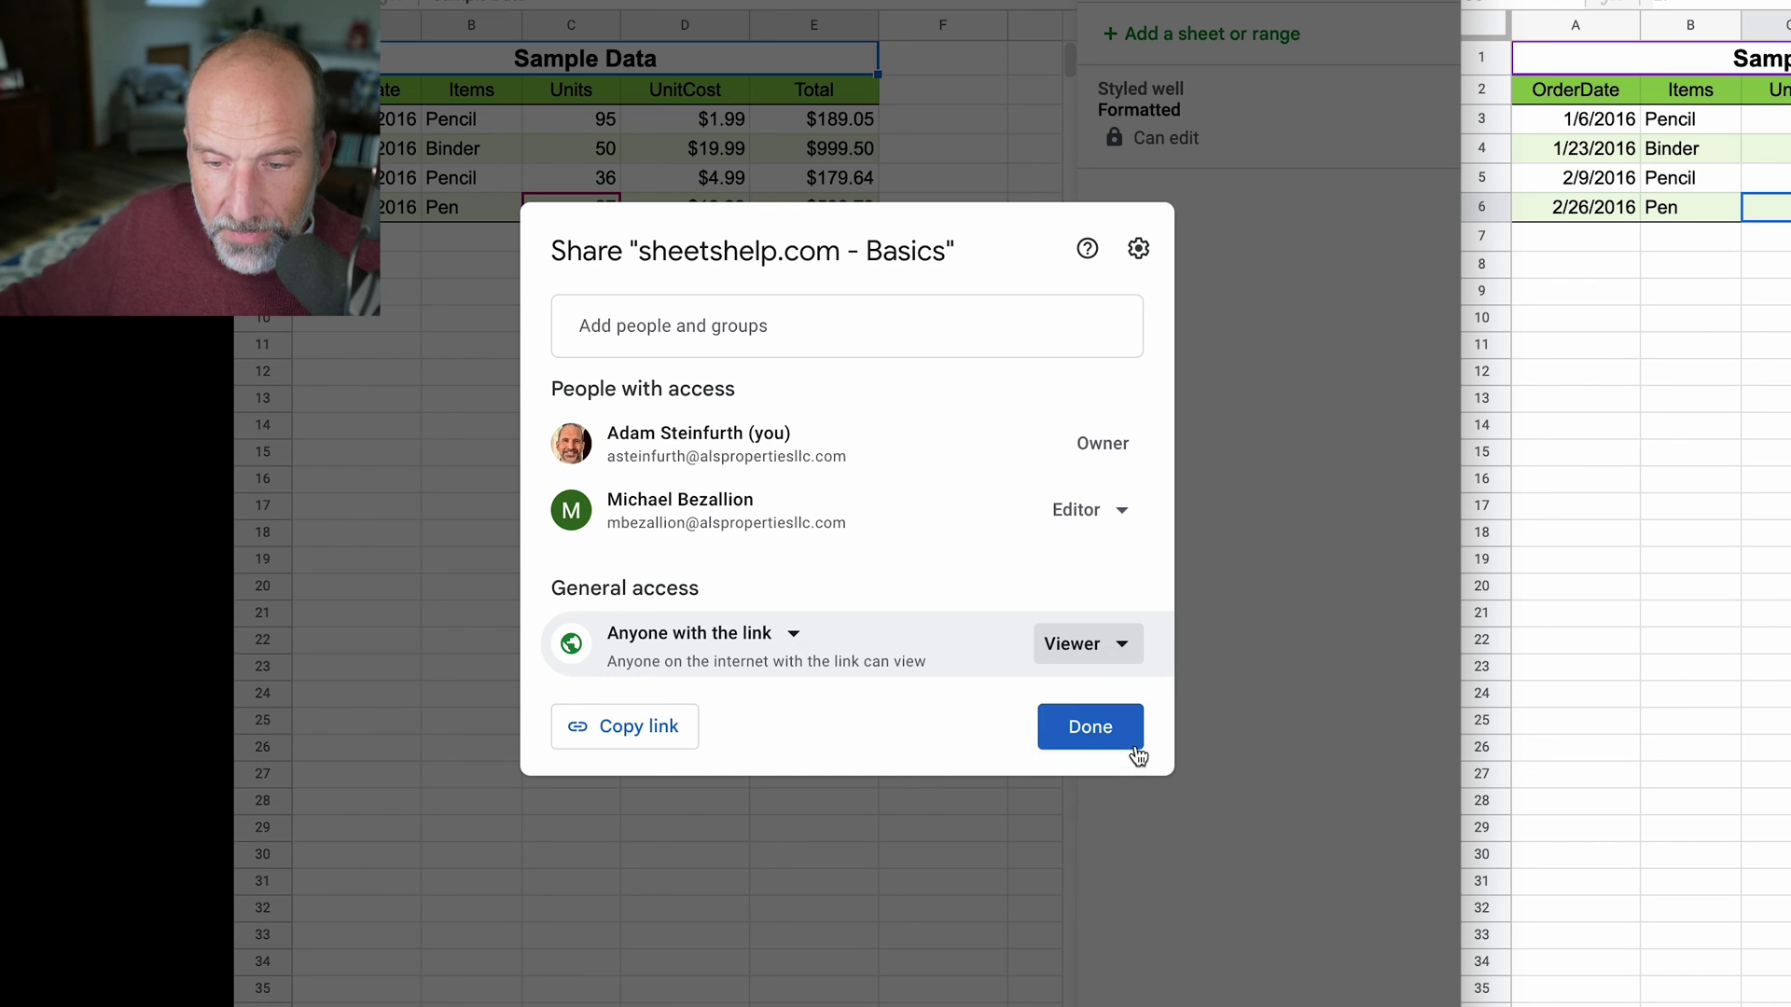
{"action": "left_click", "coordinate": [620, 728]}
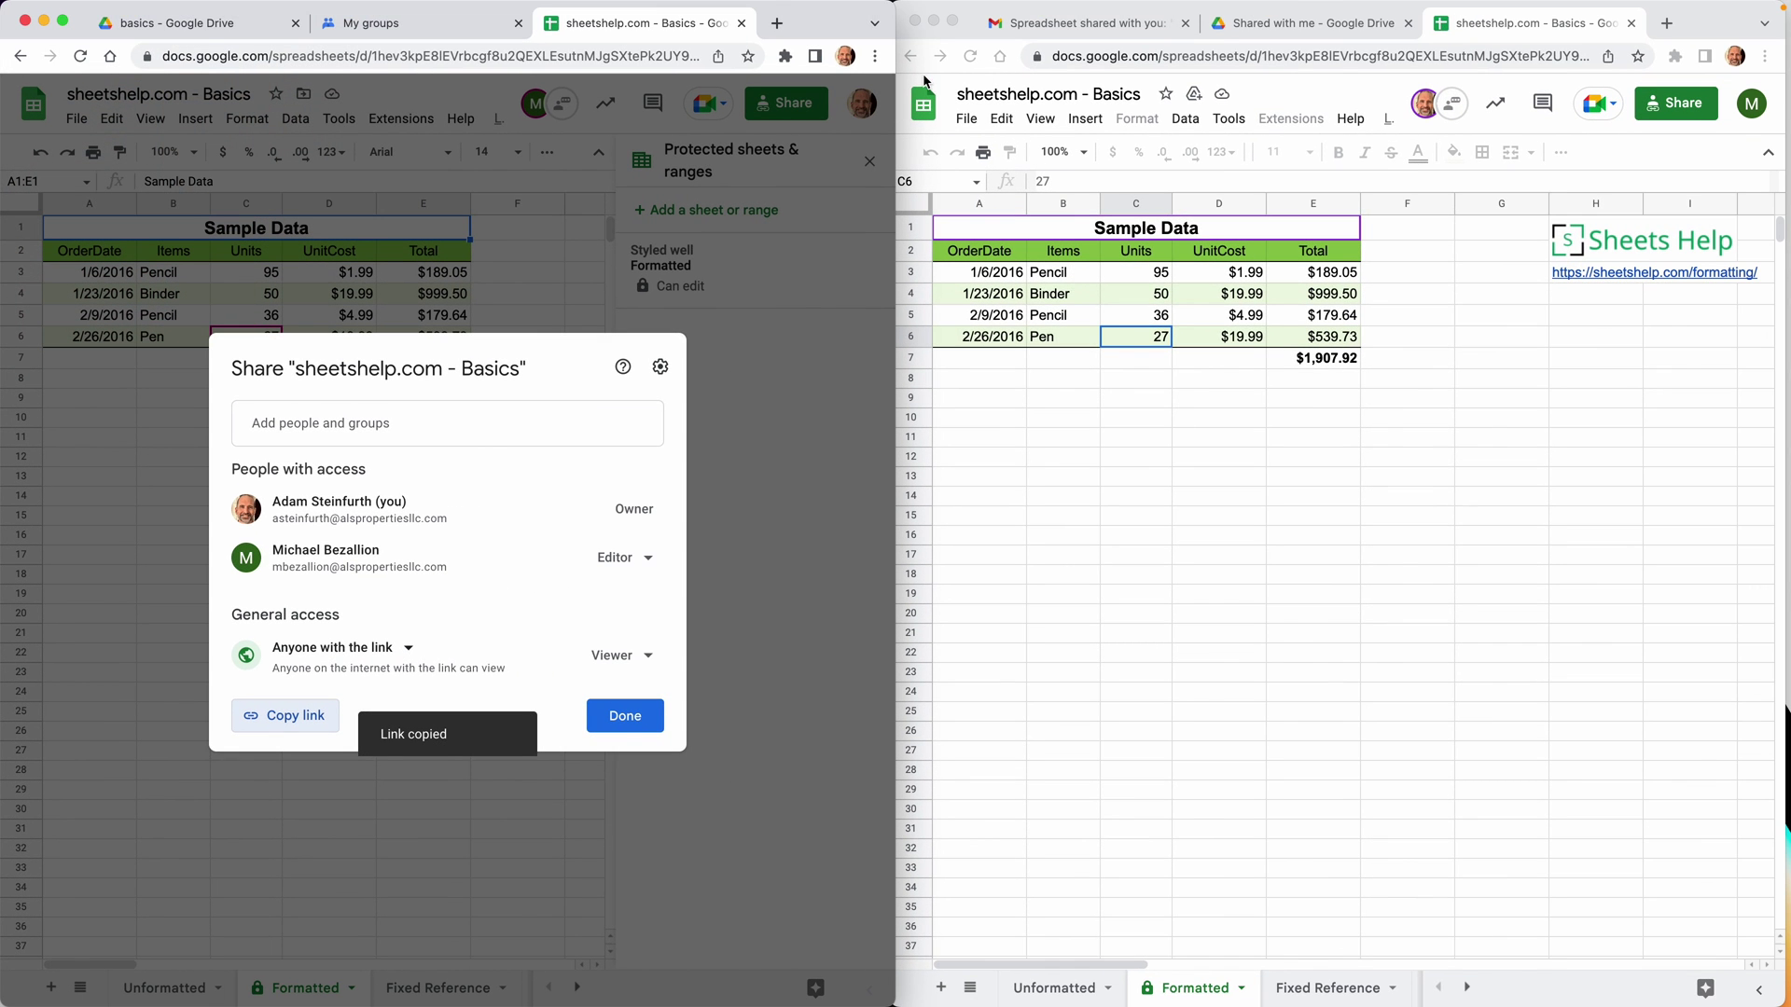
- Load the copied sharing link in a maximized Chrome incognito window
{"action": "left_click", "coordinate": [875, 56]}
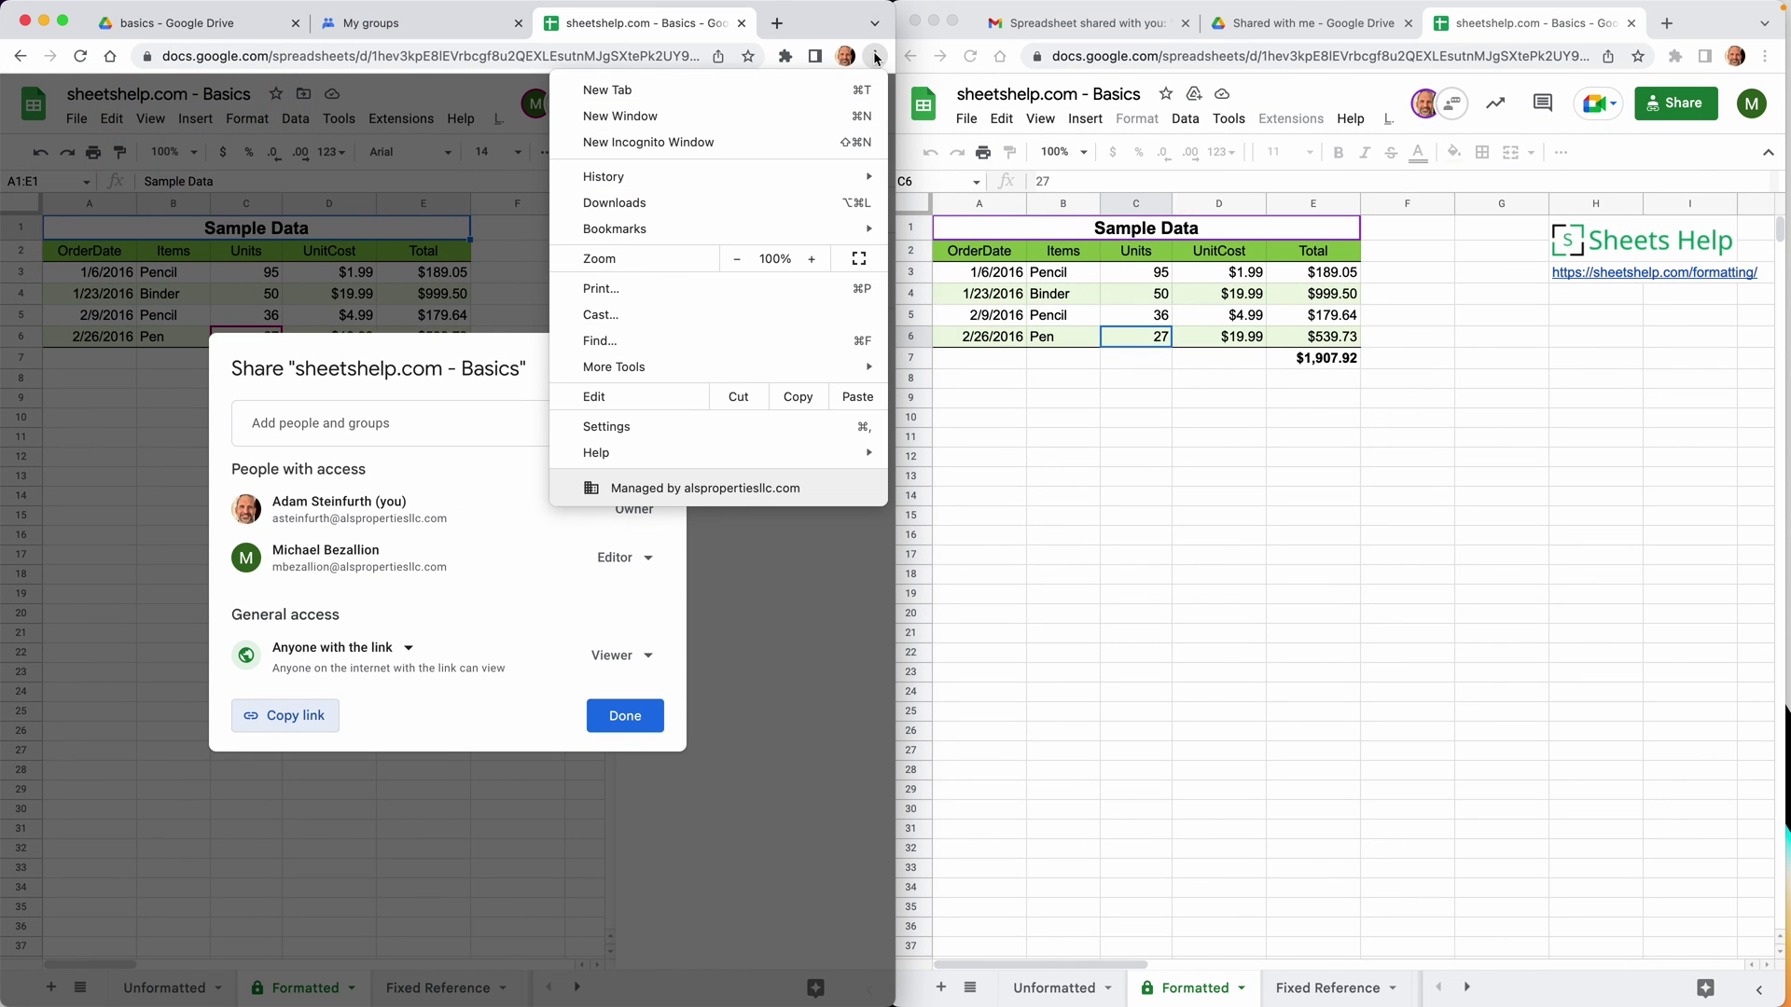
{"action": "left_click", "coordinate": [811, 144]}
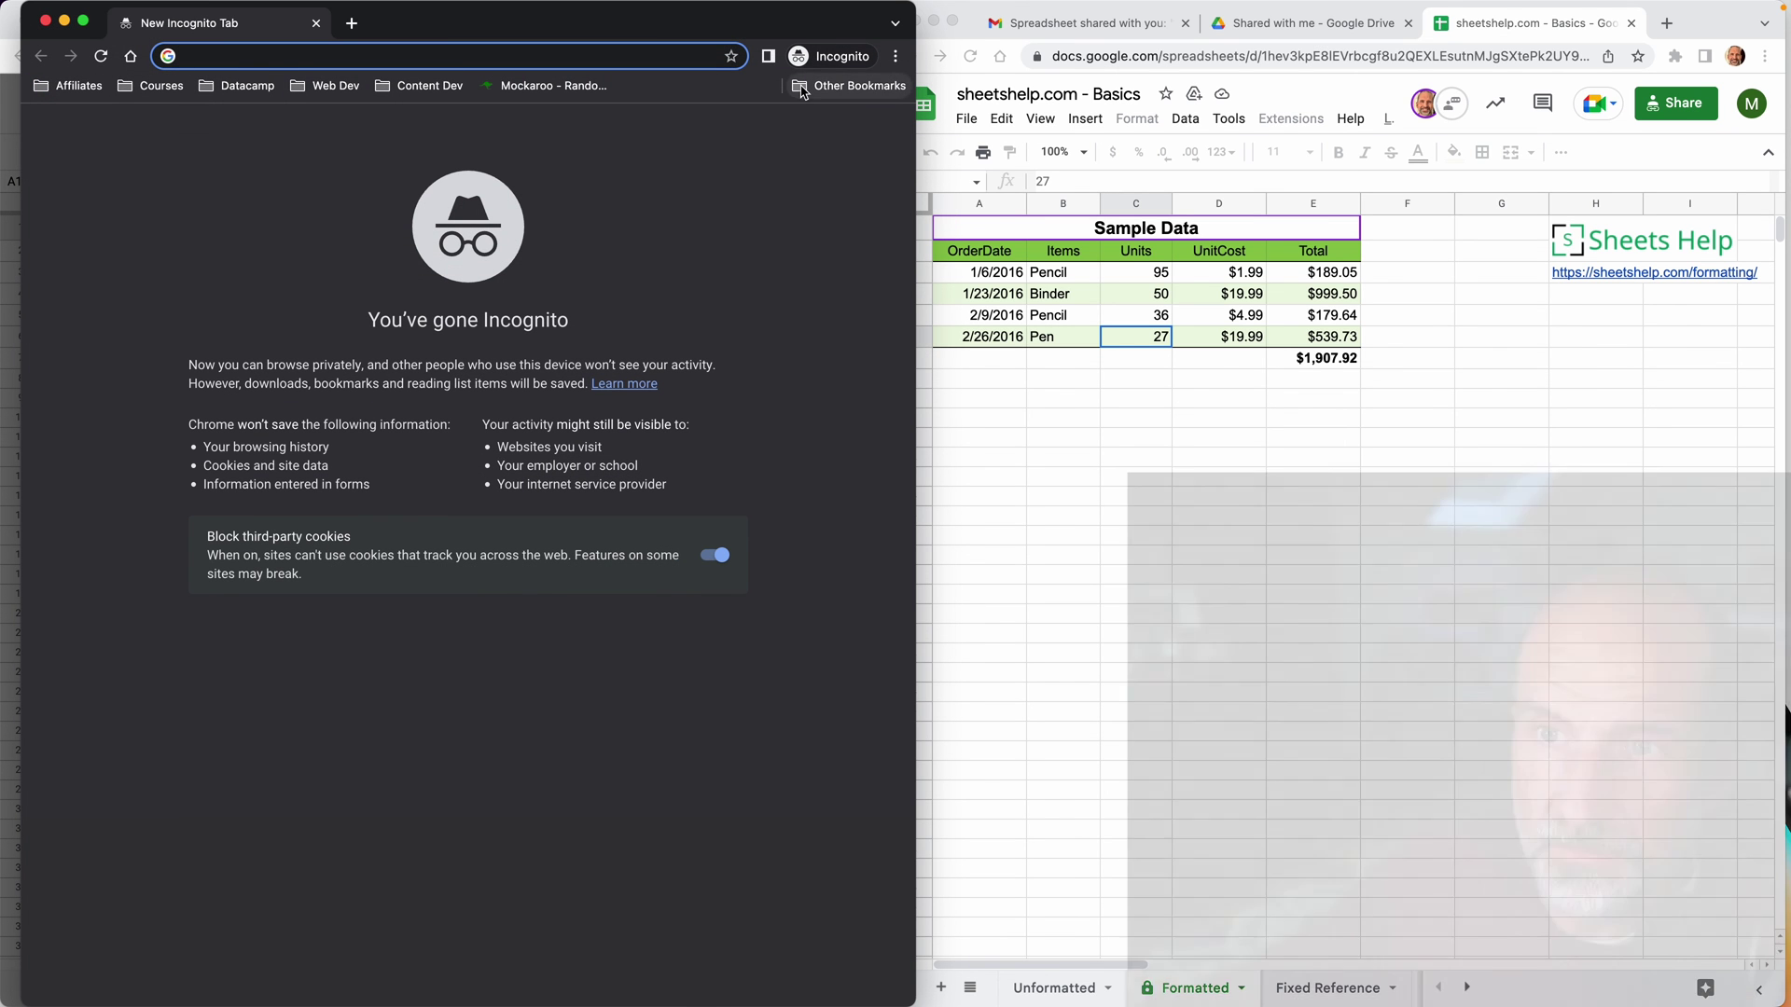
{"action": "double_click", "coordinate": [805, 34]}
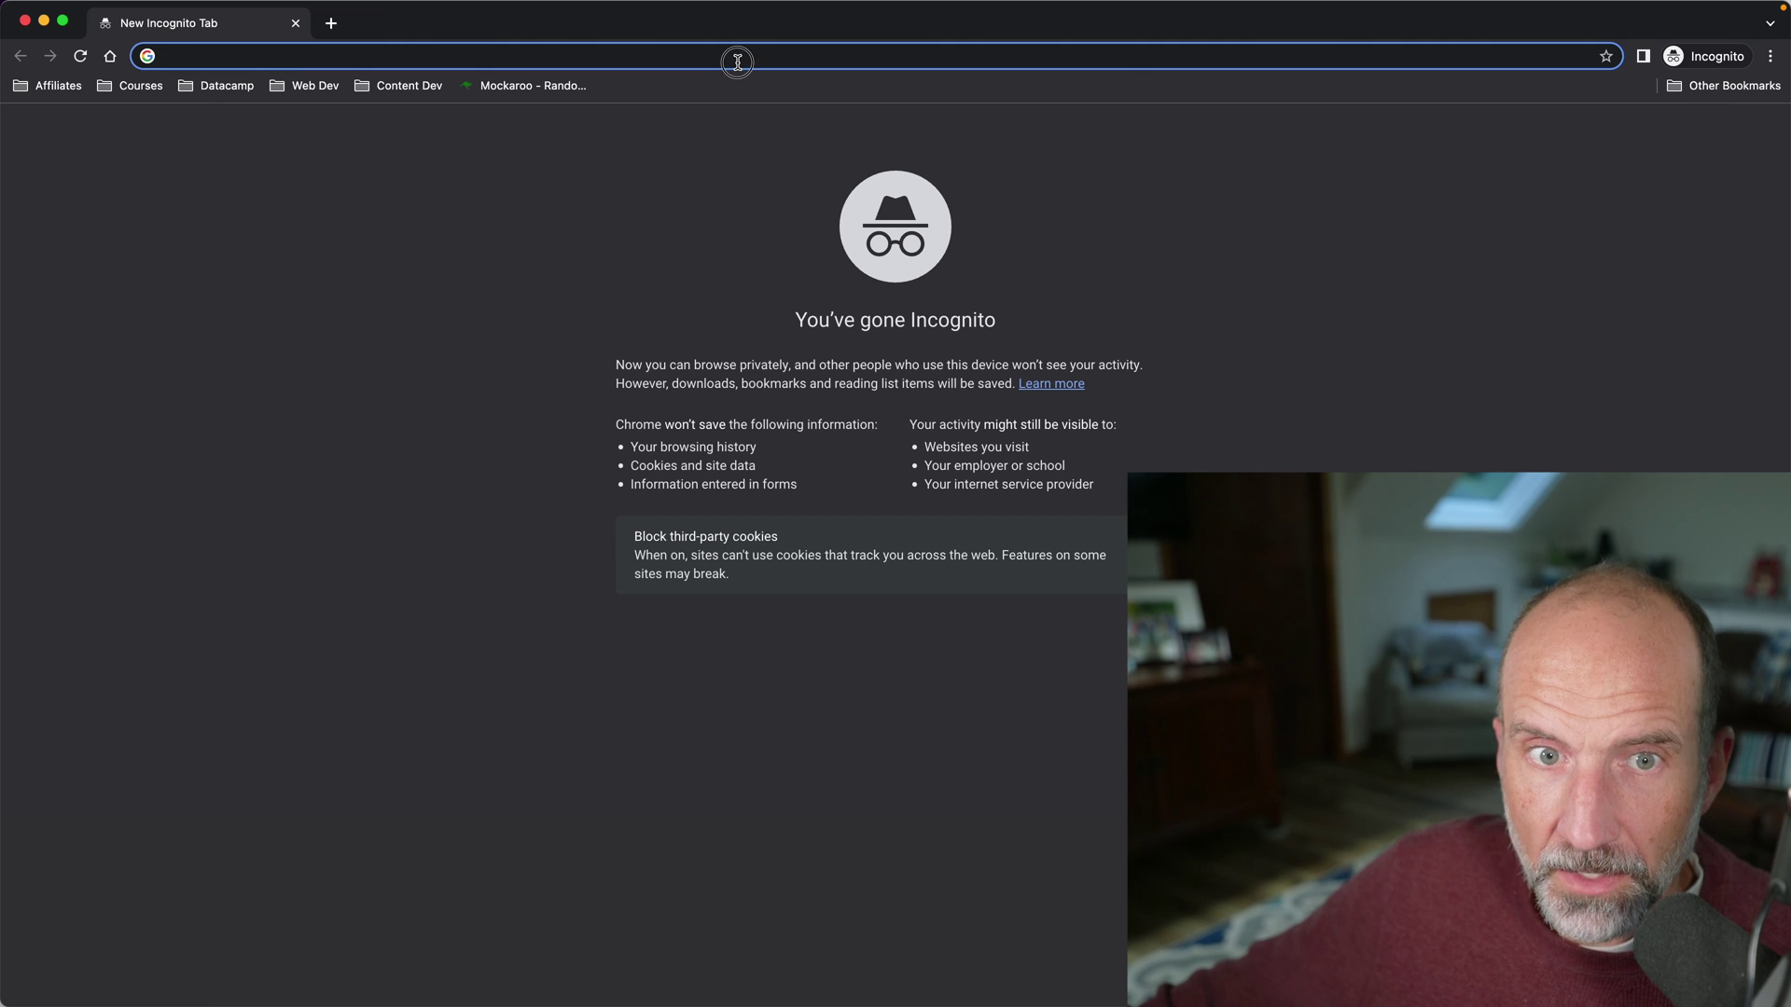
{"action": "key", "text": "super+v"}
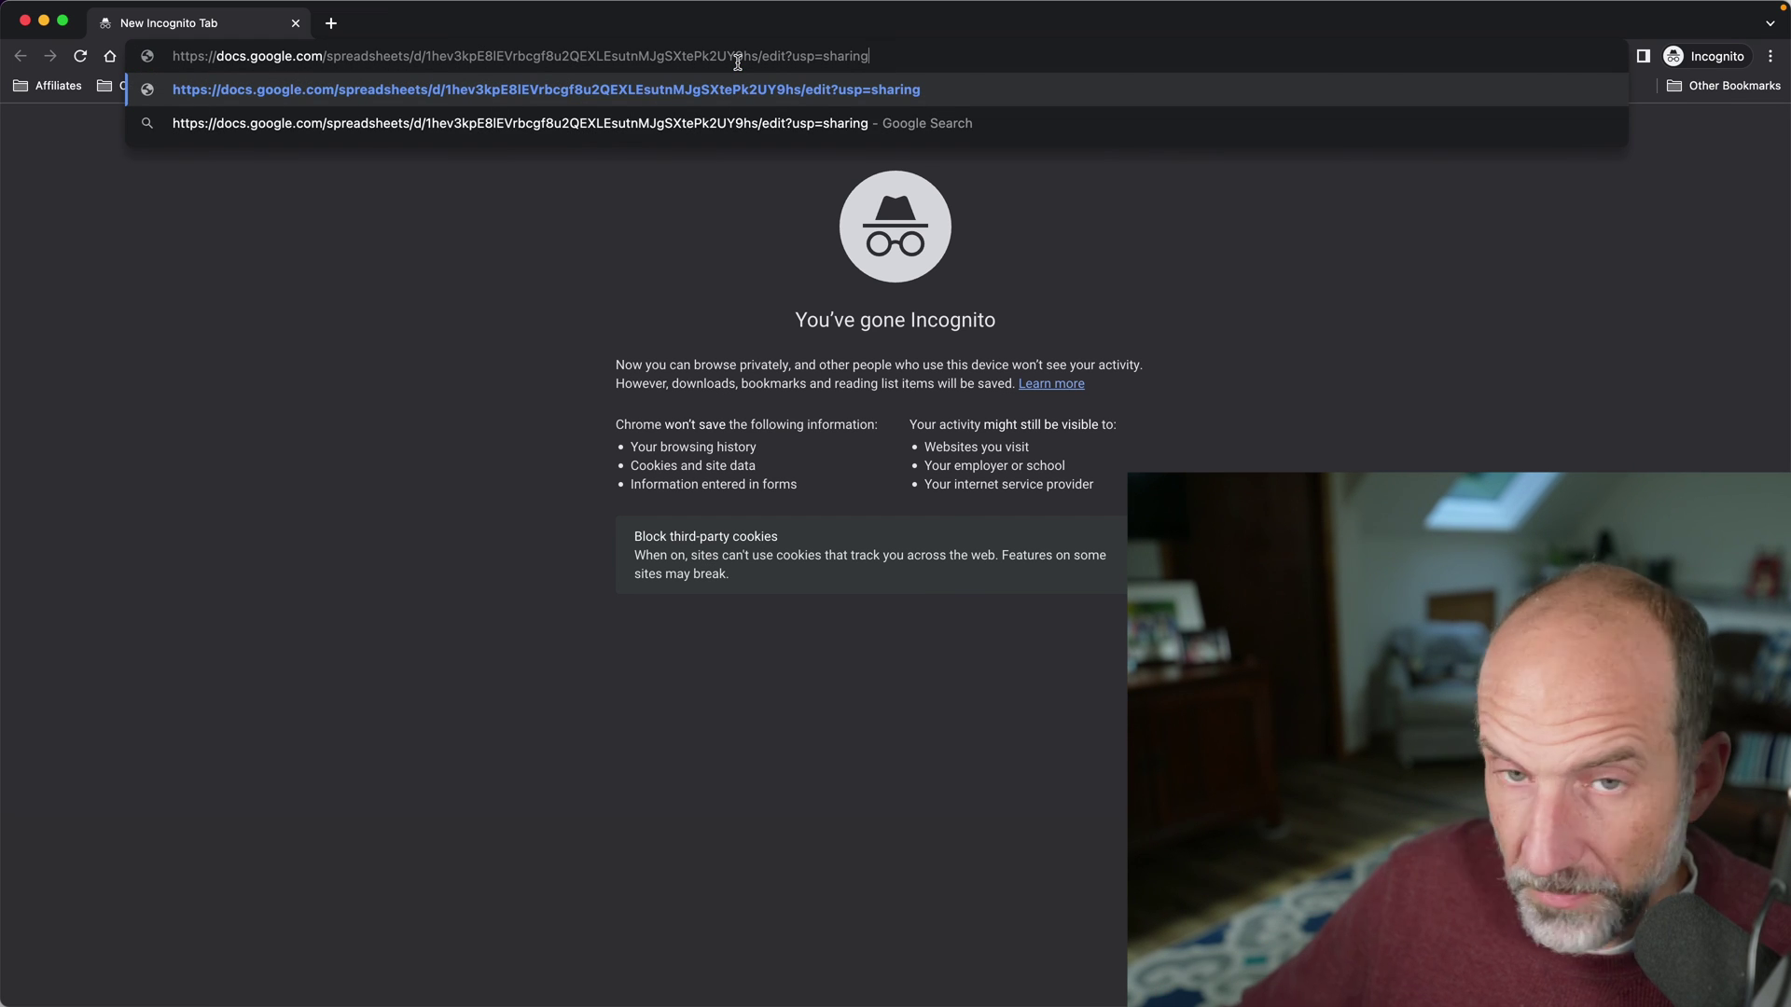
{"action": "key", "text": "Return"}
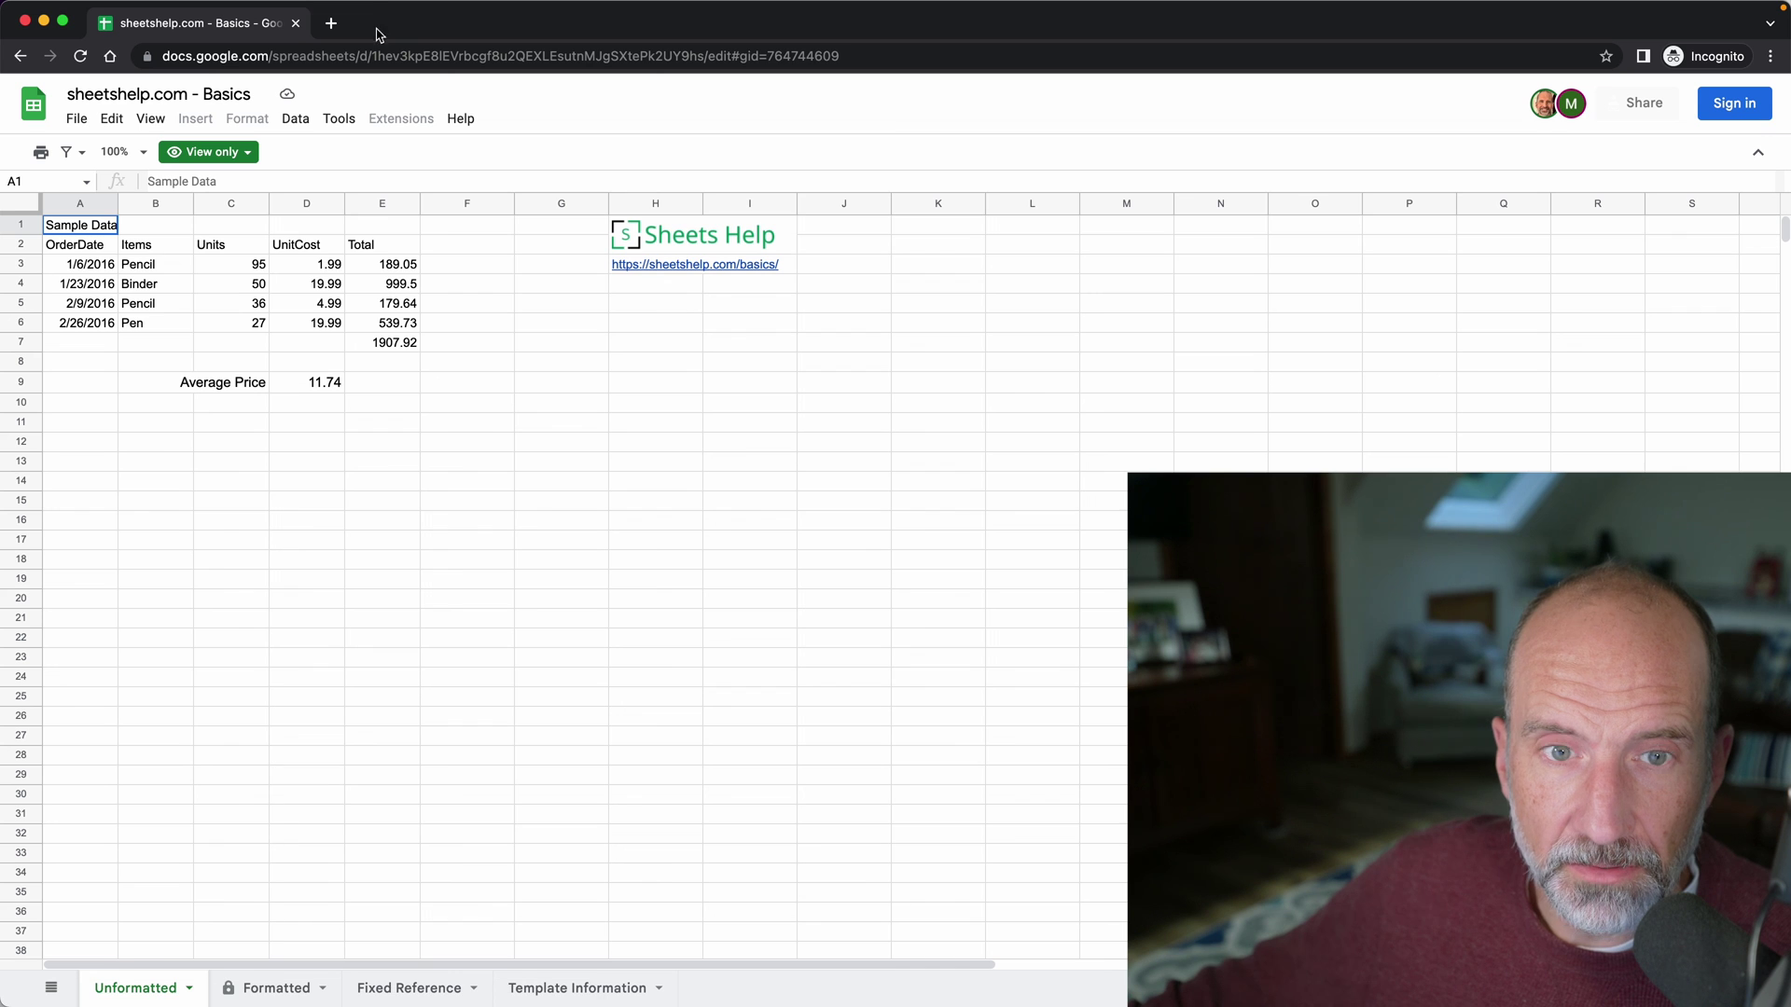
- Verify cells, sheet tabs and File menu are view-only for a visitor, then close the incognito window
{"action": "left_click", "coordinate": [152, 286]}
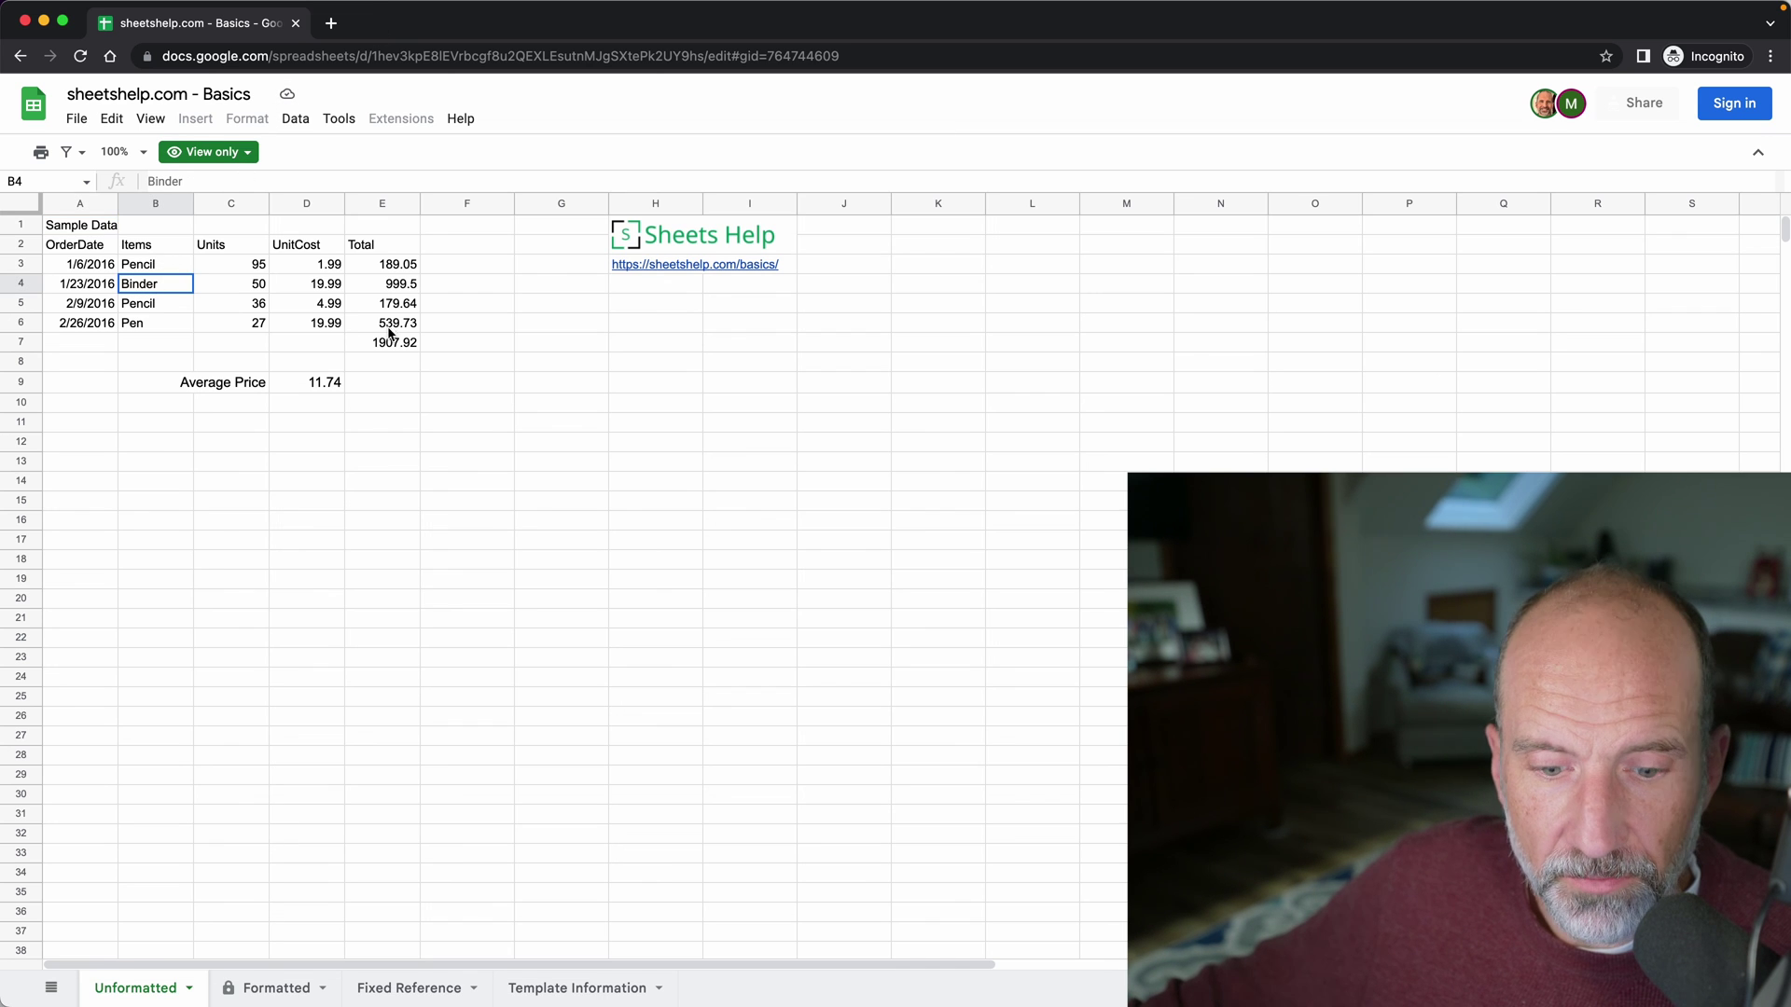
{"action": "left_click", "coordinate": [403, 989]}
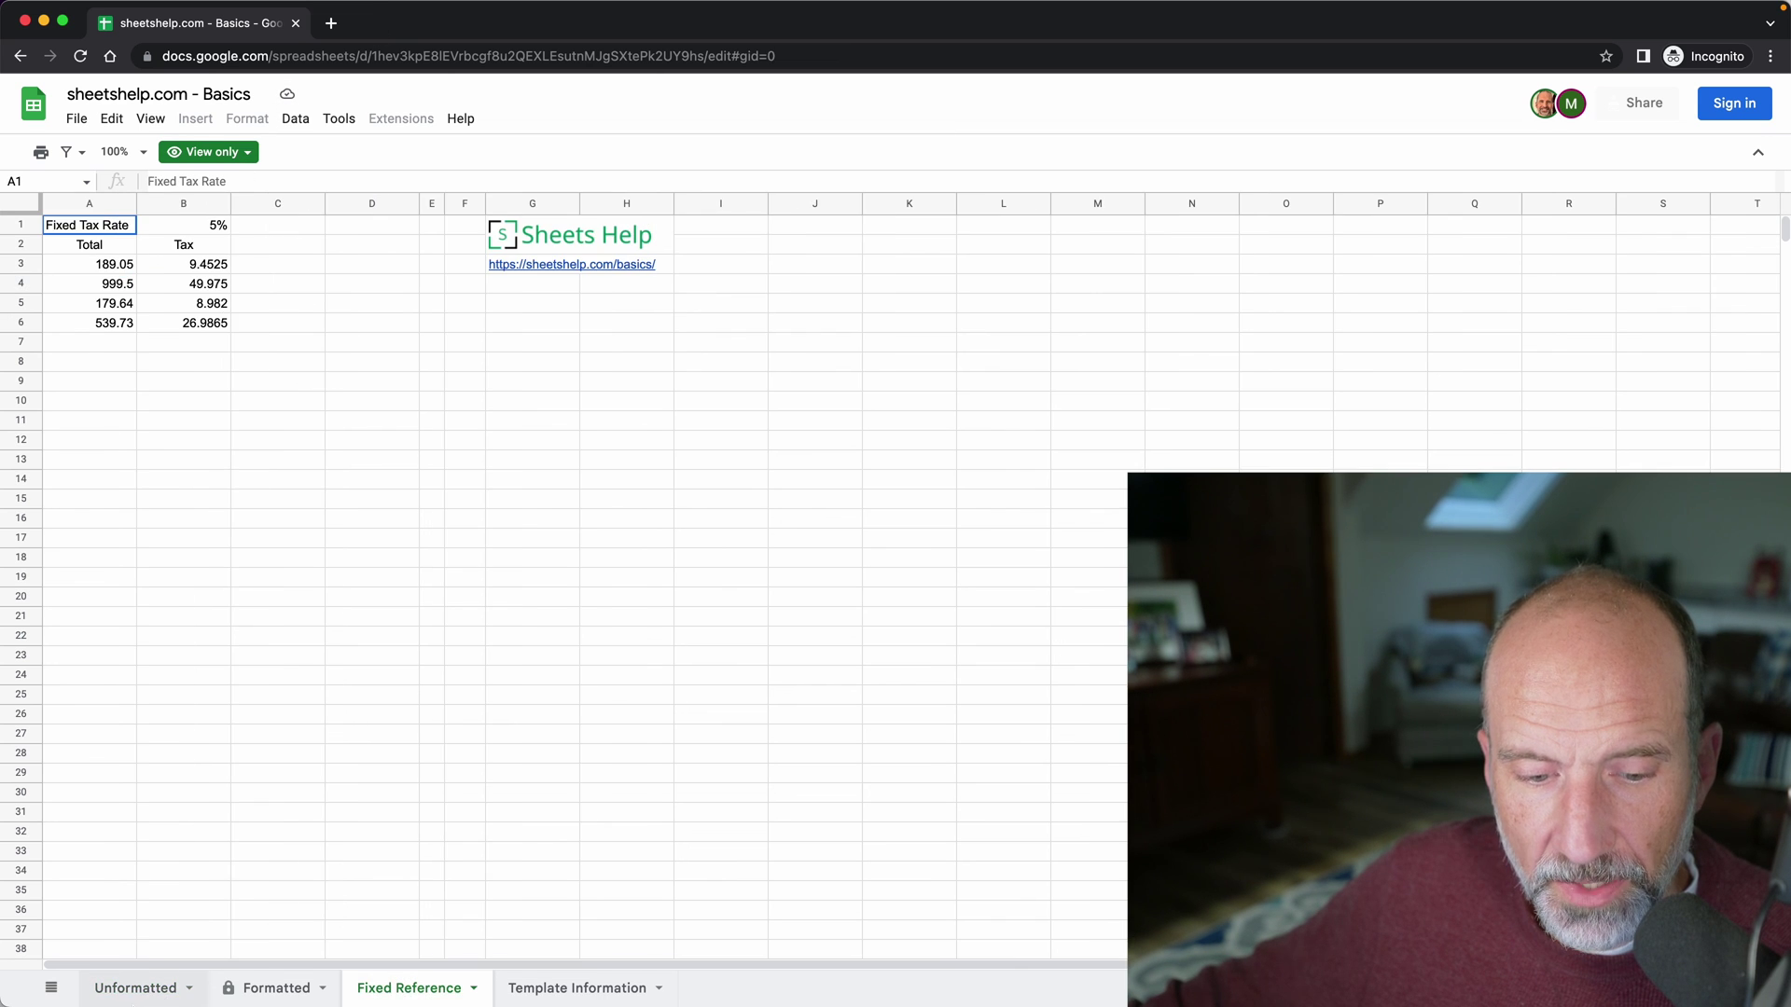
{"action": "left_click", "coordinate": [135, 993]}
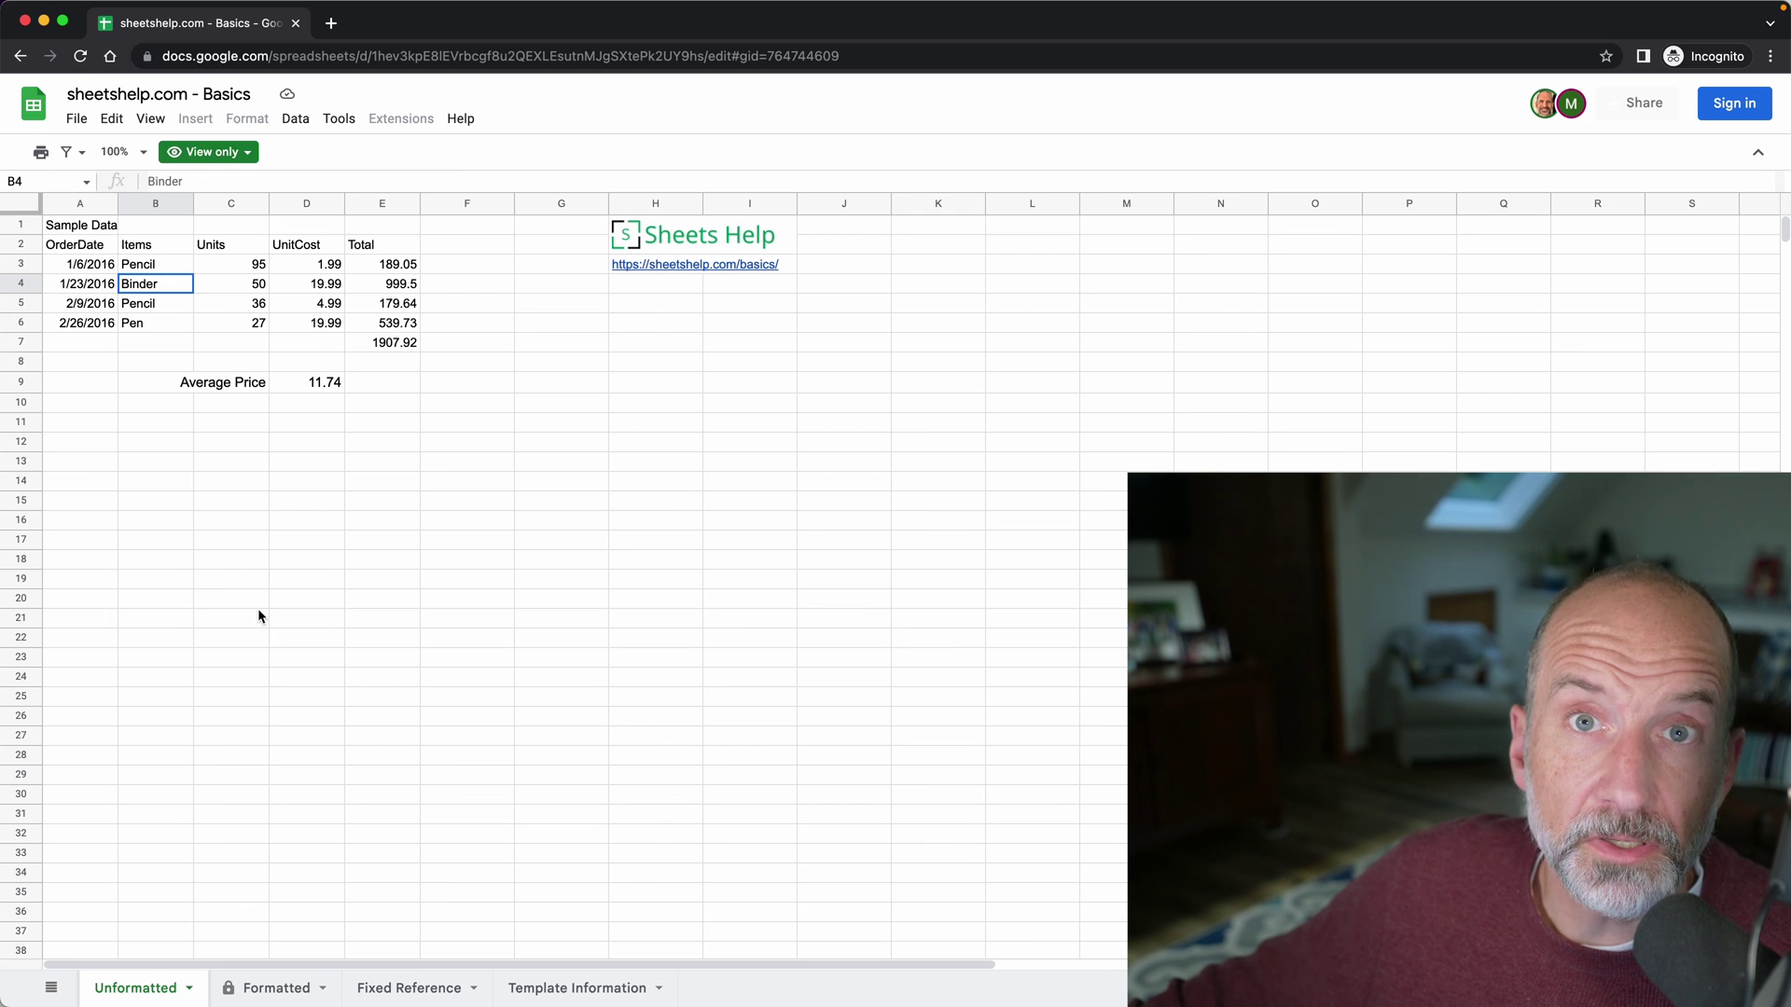
{"action": "left_click", "coordinate": [80, 118]}
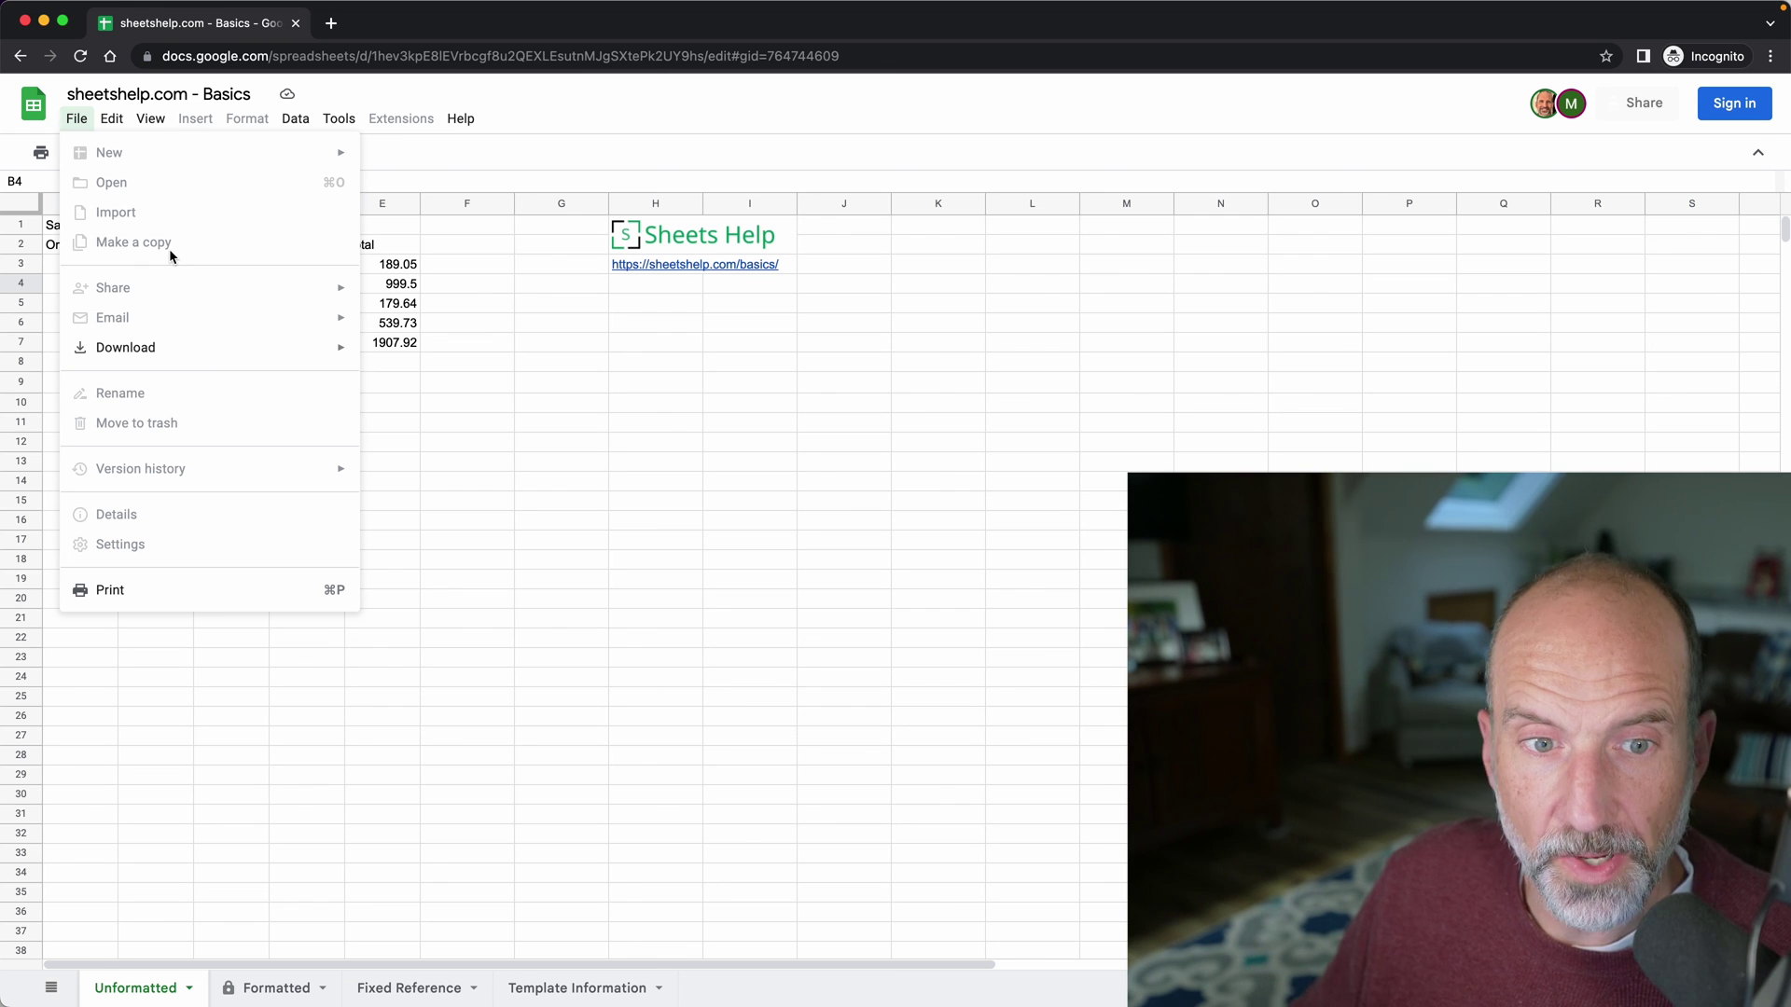
{"action": "left_click", "coordinate": [582, 142]}
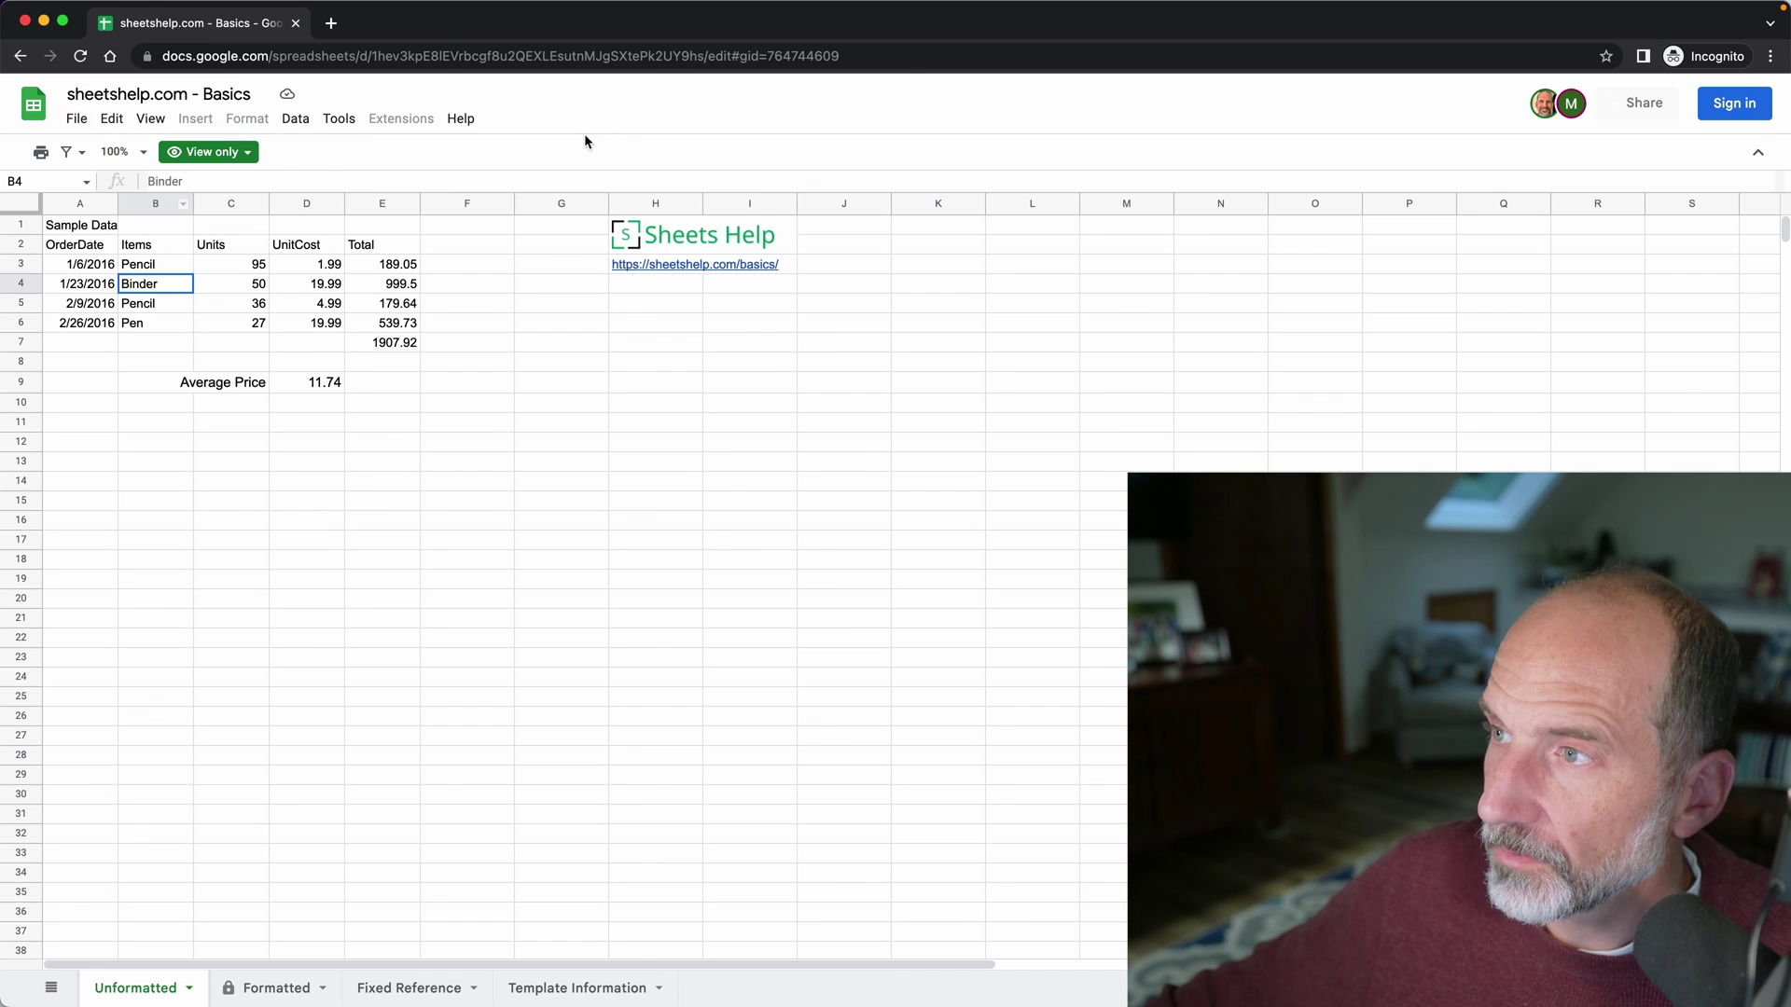
{"action": "left_click", "coordinate": [28, 24]}
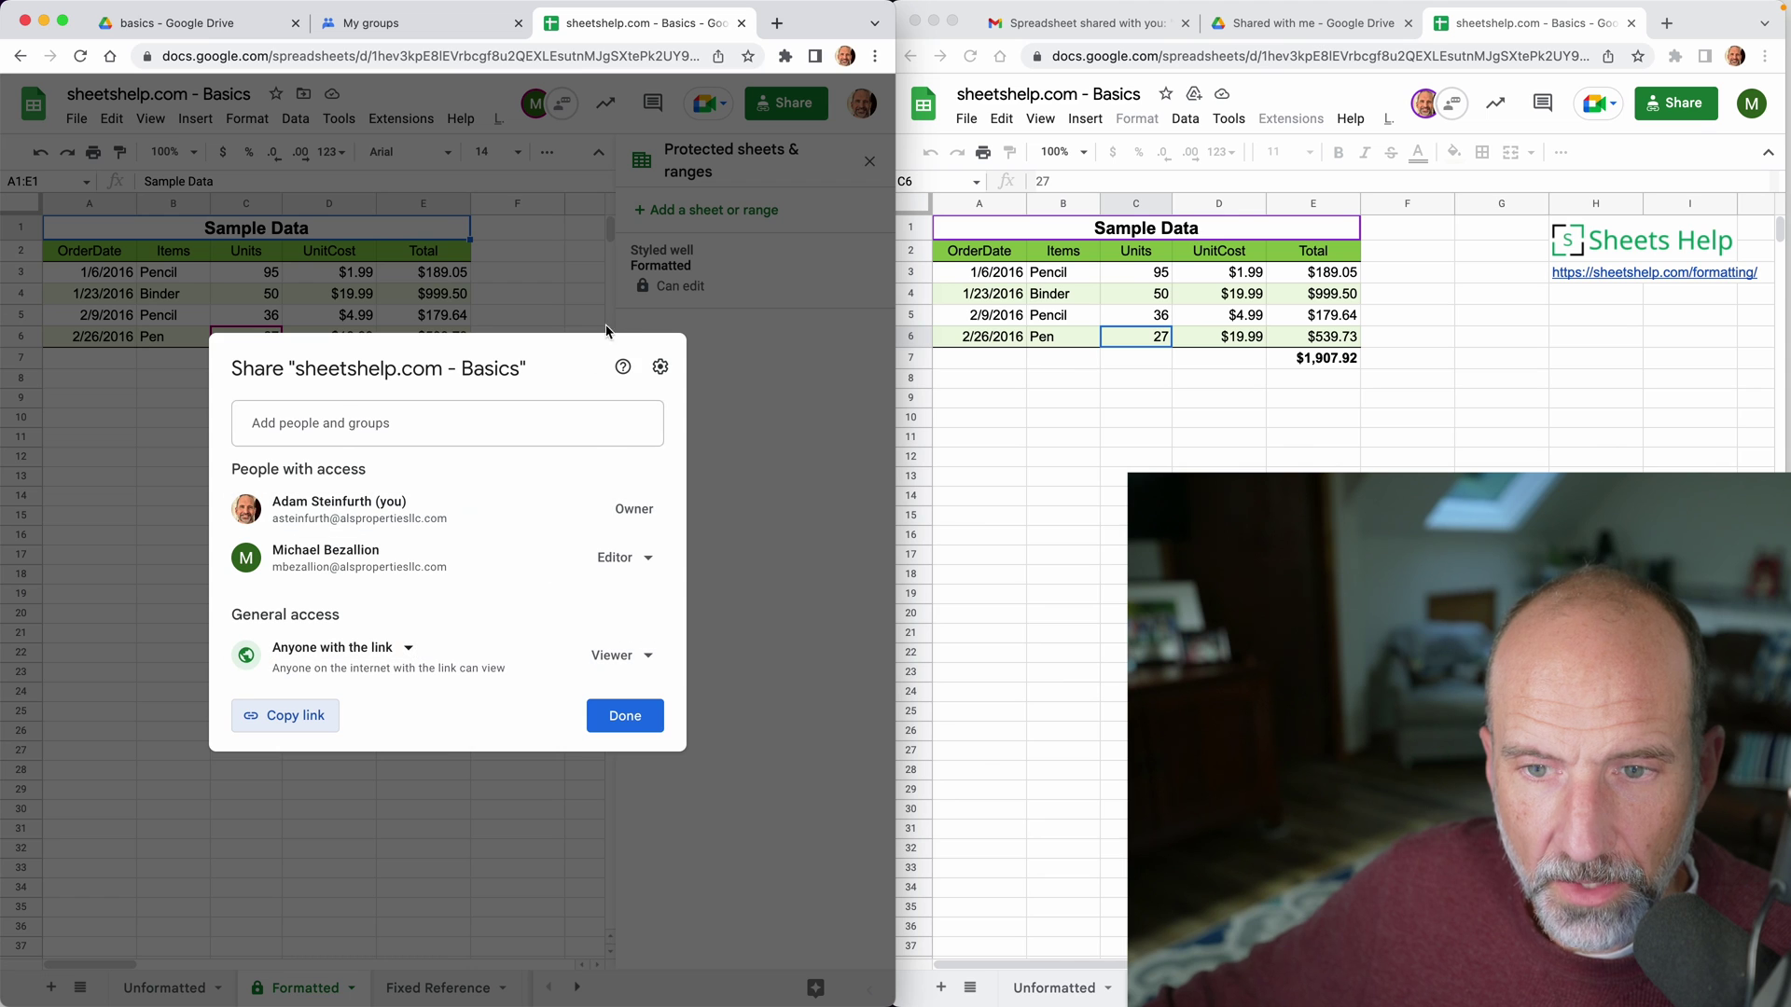
- Review the share settings keeping editor resharing and viewer download/print/copy enabled, then finish
{"action": "left_click", "coordinate": [667, 367]}
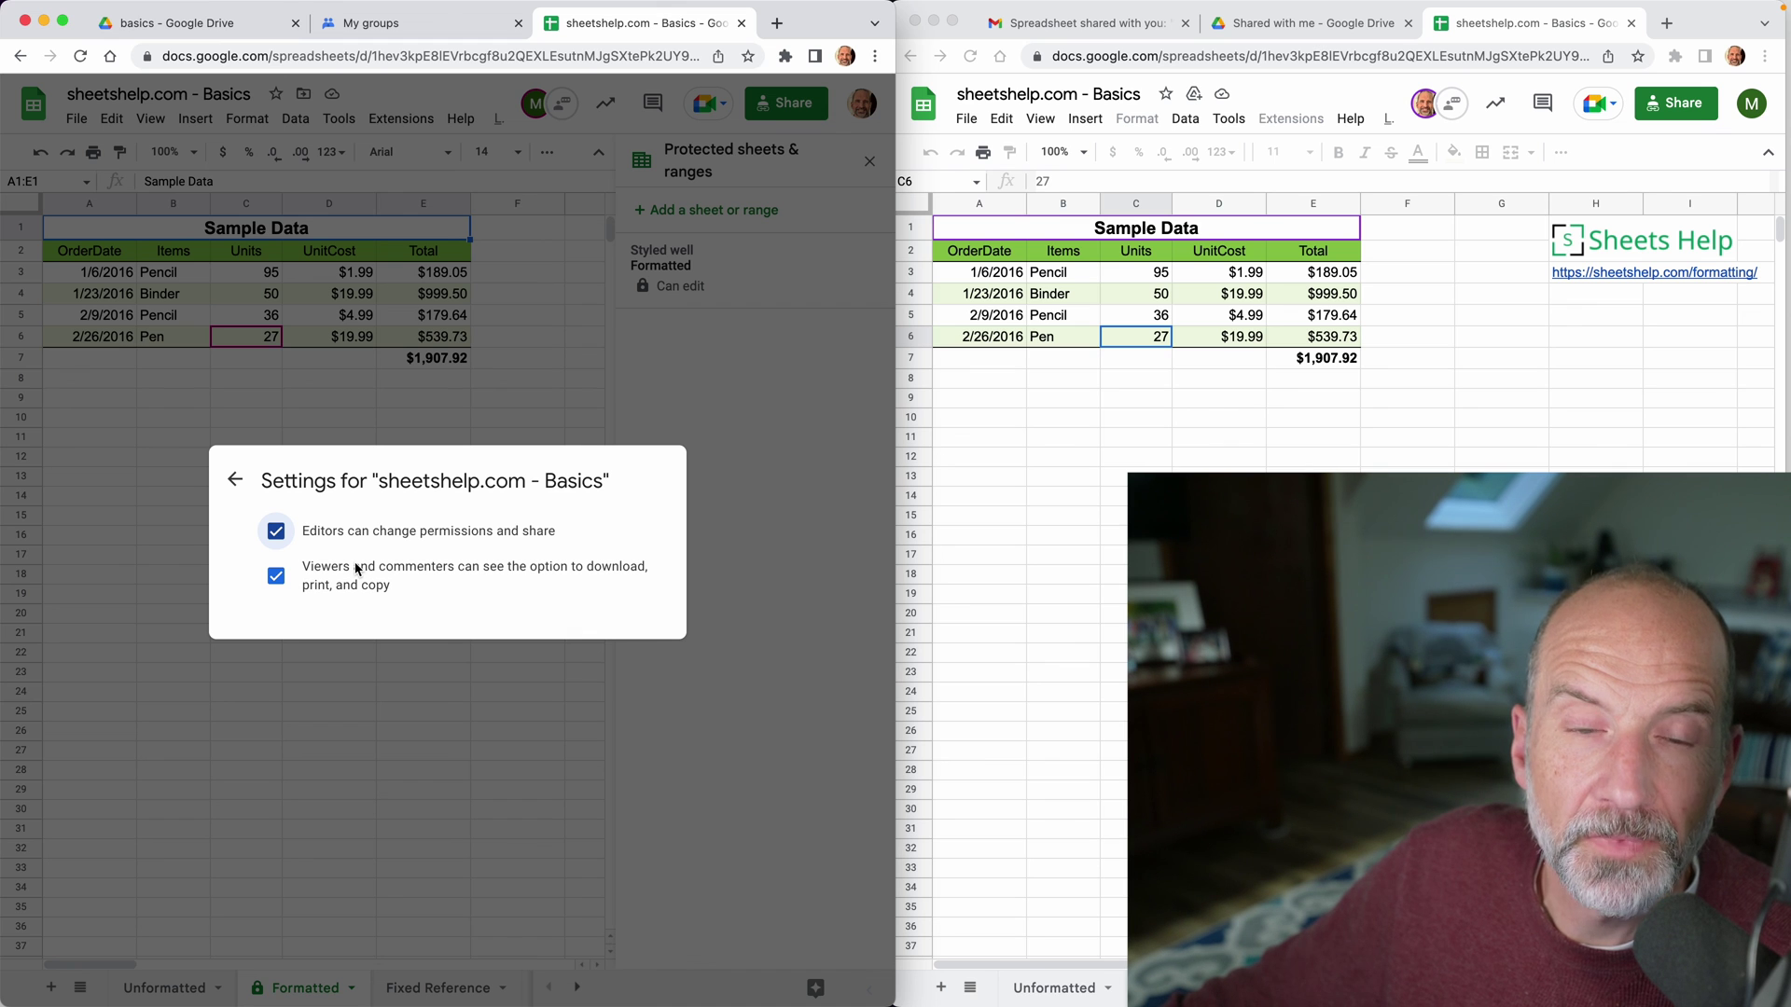
{"action": "left_click", "coordinate": [238, 484]}
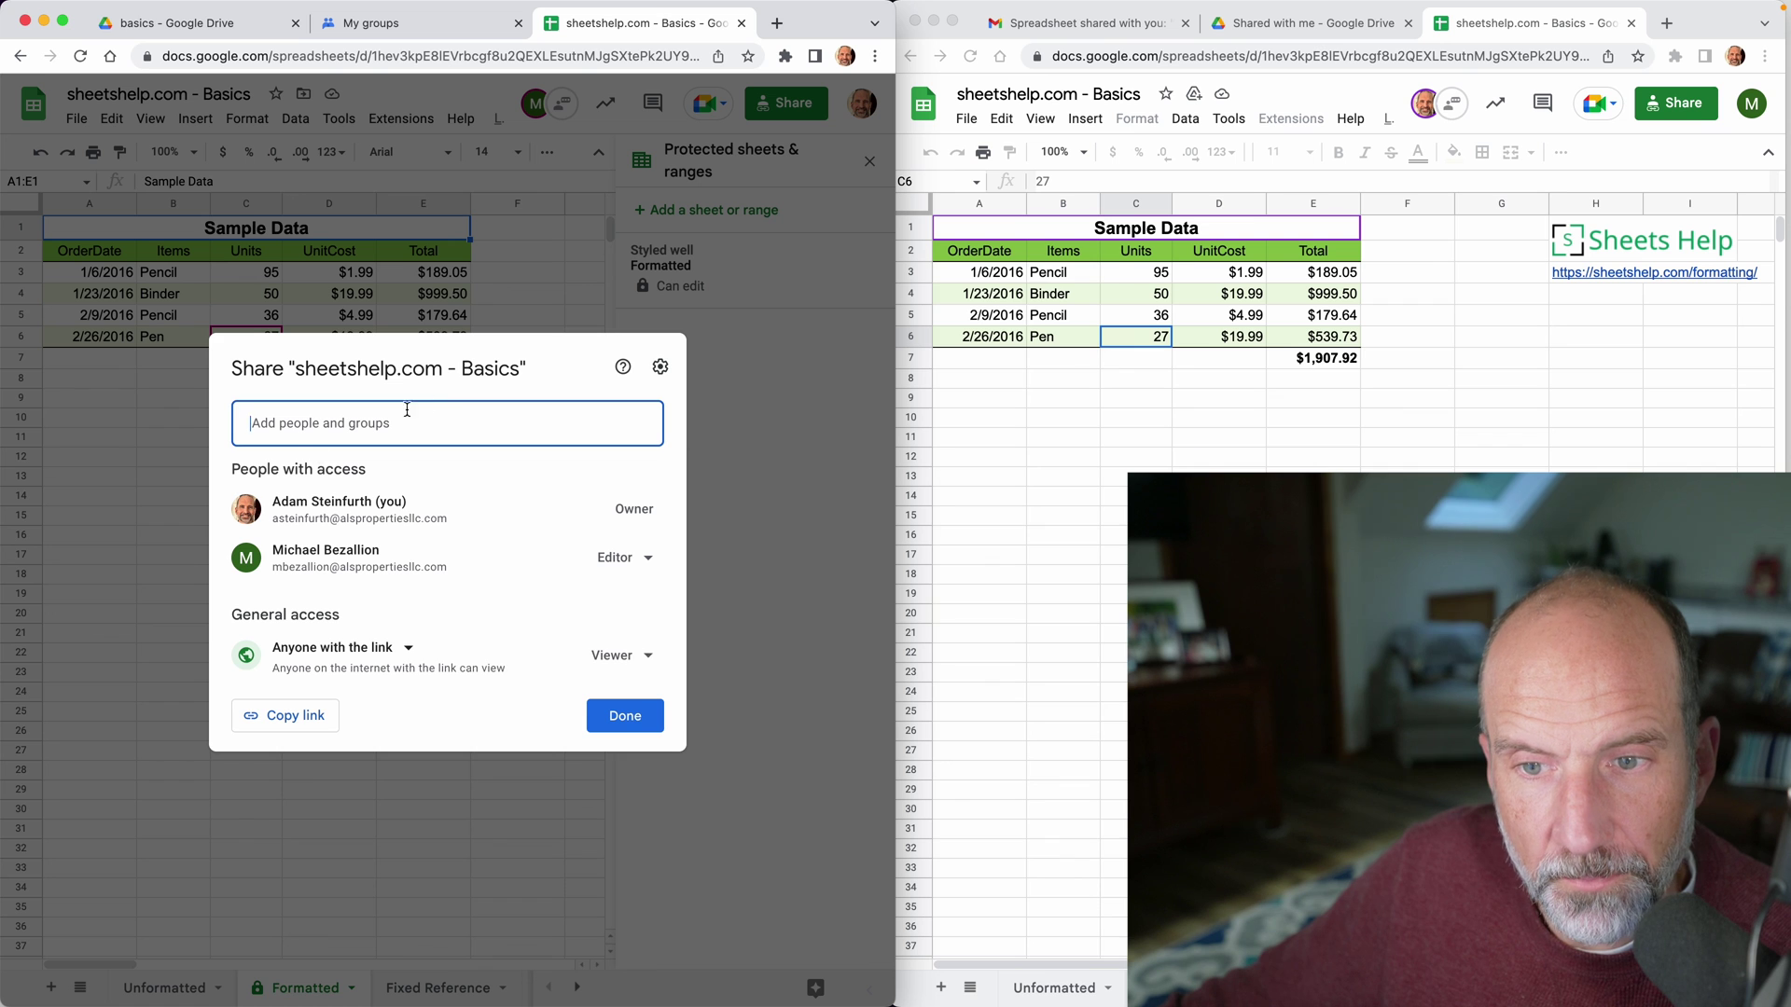
{"action": "left_click", "coordinate": [632, 721]}
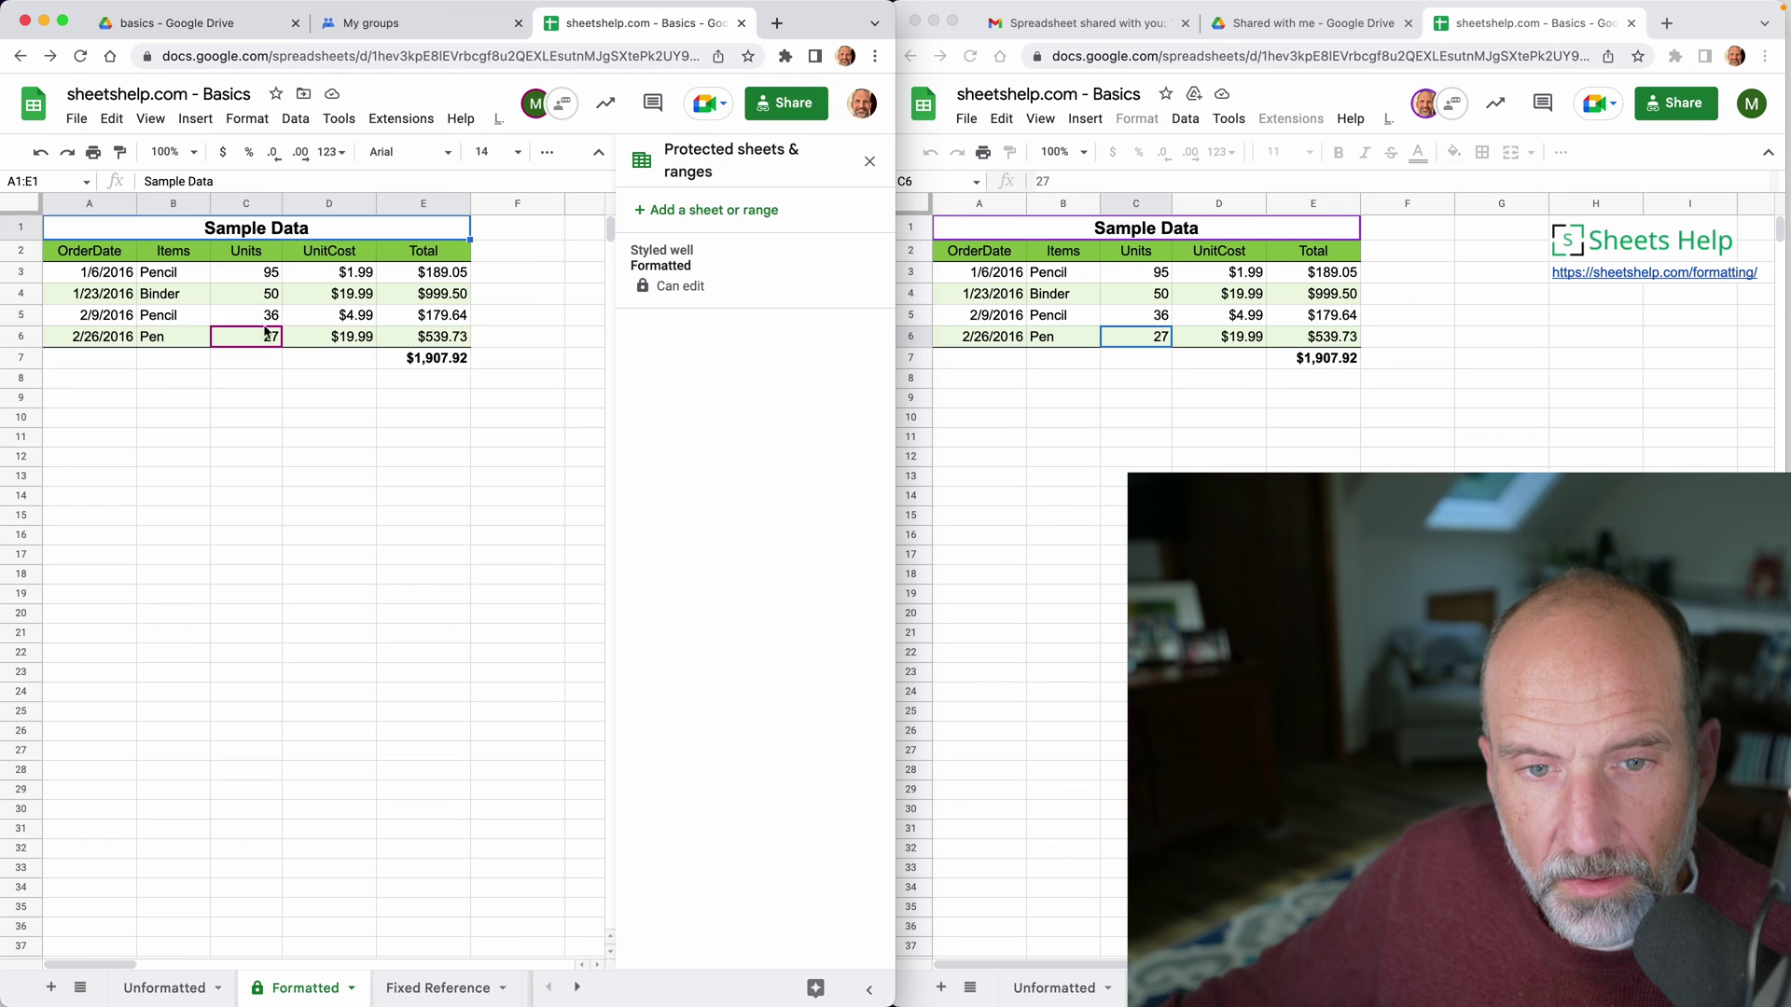